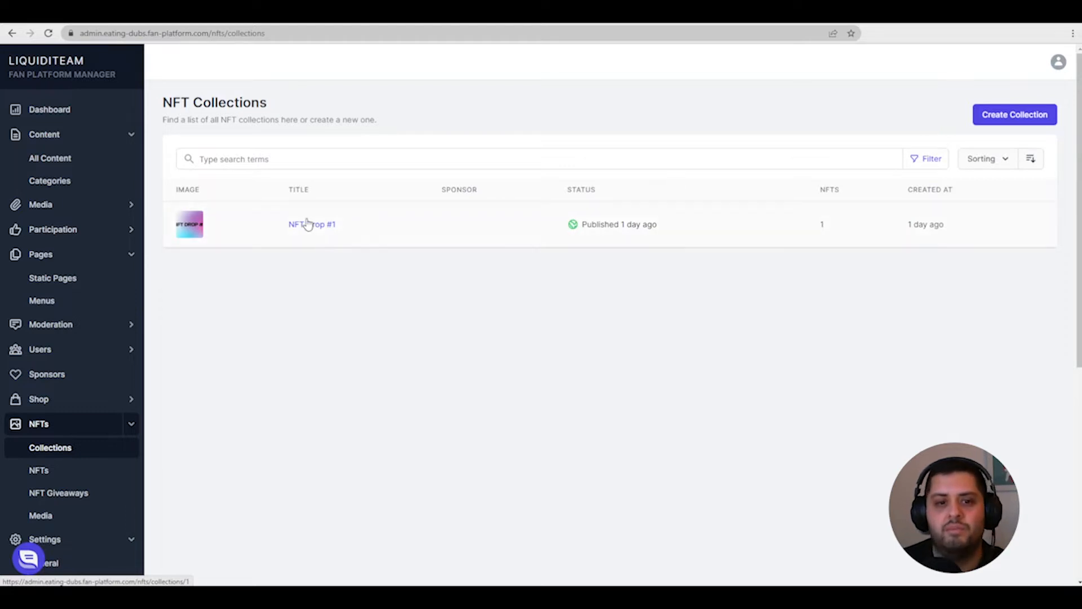
Step: Open the existing NFT Drop #1 collection and review its info, hero medium, settings and associated NFTs
{"action": "left_click", "coordinate": [316, 226]}
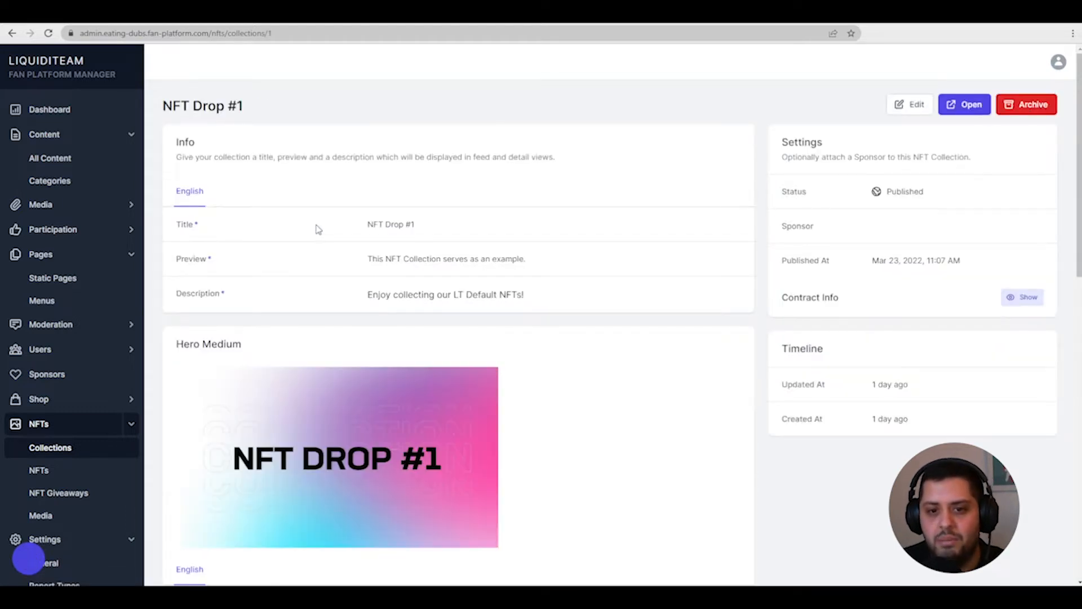
{"action": "scroll", "coordinate": [595, 410], "scroll_direction": "down", "scroll_amount": 5}
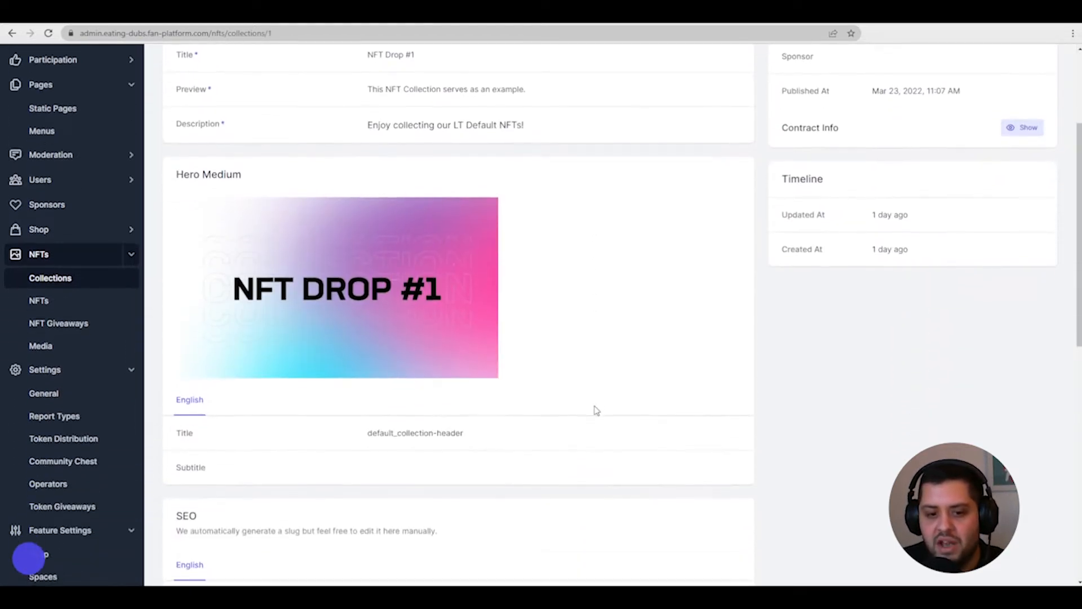
{"action": "scroll", "coordinate": [594, 412], "scroll_direction": "up", "scroll_amount": 5}
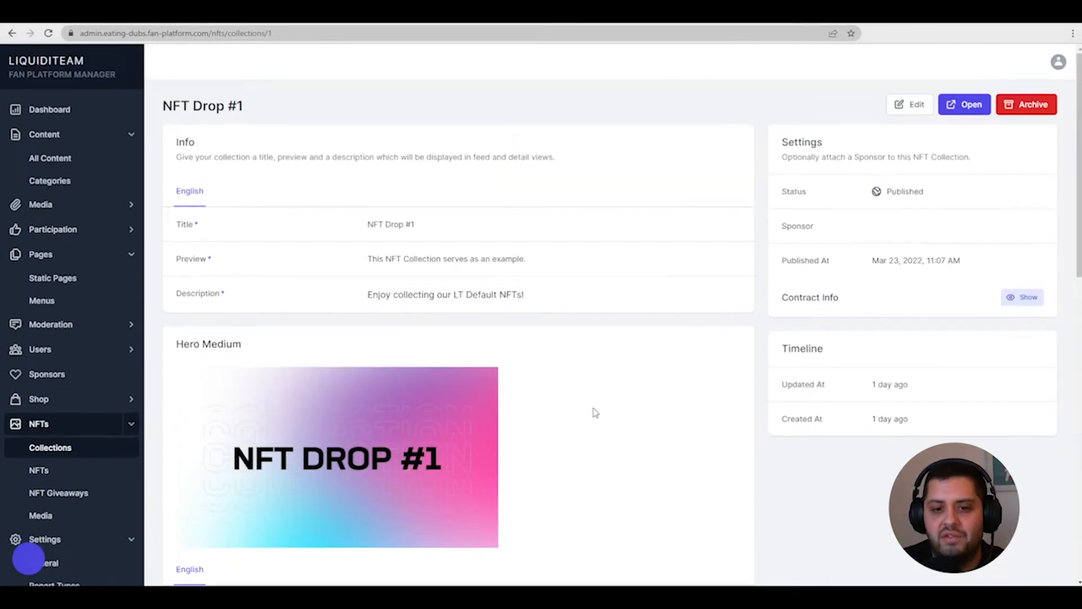
{"action": "scroll", "coordinate": [584, 443], "scroll_direction": "down", "scroll_amount": 10}
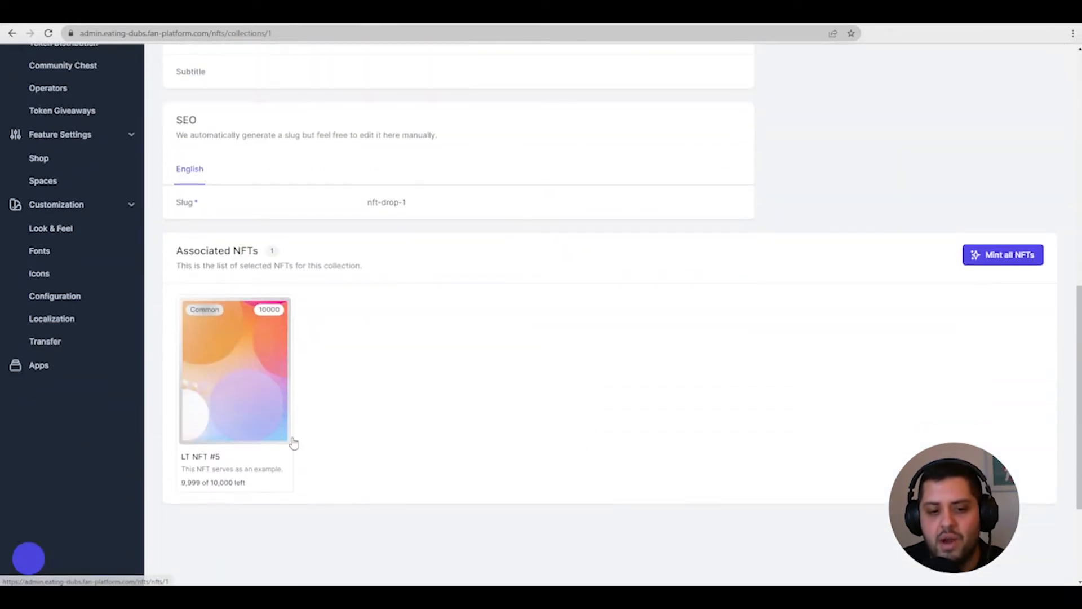
Step: Examine the details, giveaways and distributions of the associated LT NFT #5, and return to its collection
{"action": "left_click", "coordinate": [229, 410]}
{"action": "scroll", "coordinate": [458, 237], "scroll_direction": "down", "scroll_amount": 10}
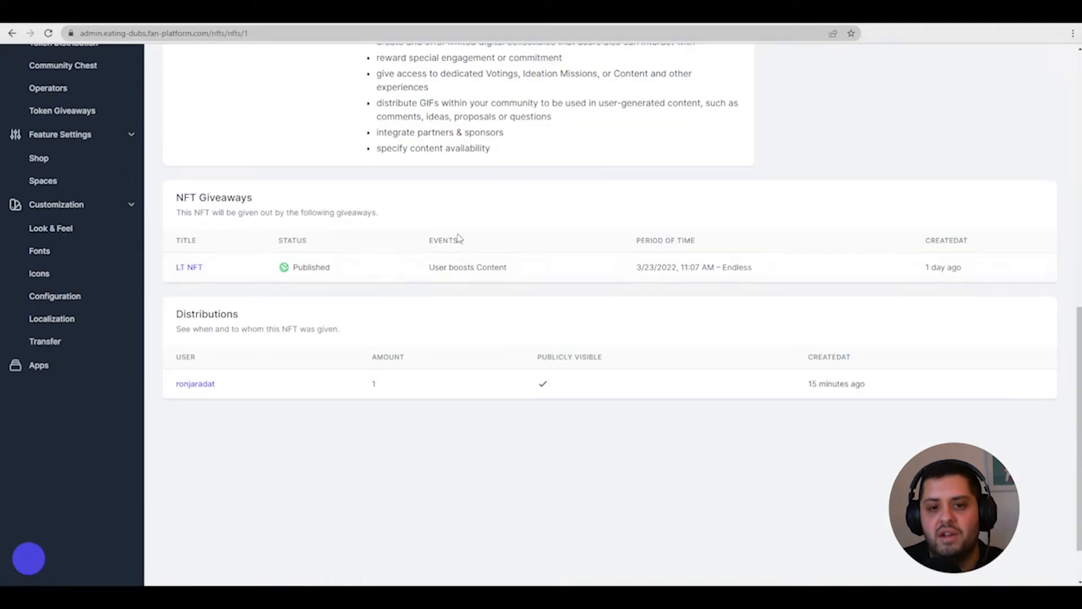
{"action": "scroll", "coordinate": [430, 450], "scroll_direction": "up", "scroll_amount": 6}
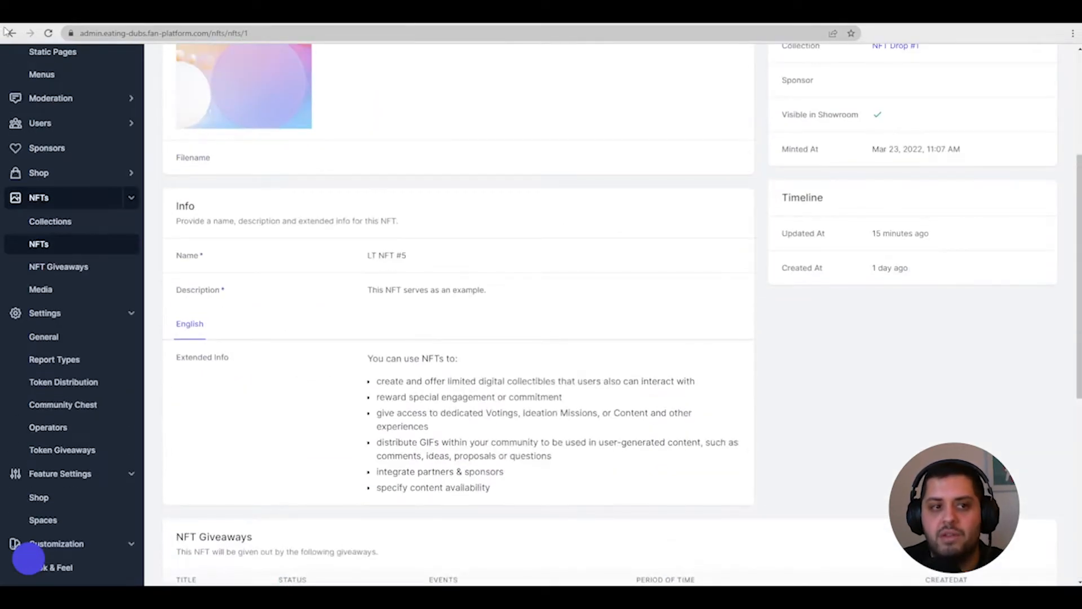
{"action": "left_click", "coordinate": [11, 32]}
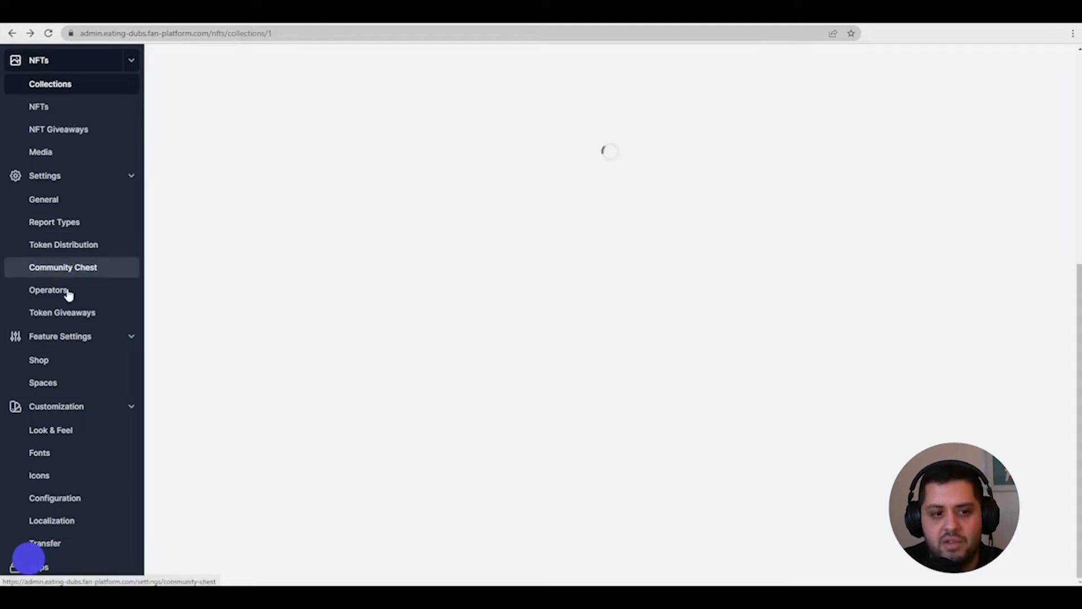
Step: Start a new NFT collection and title it "NFT Special Edition #1"
{"action": "left_click", "coordinate": [130, 175]}
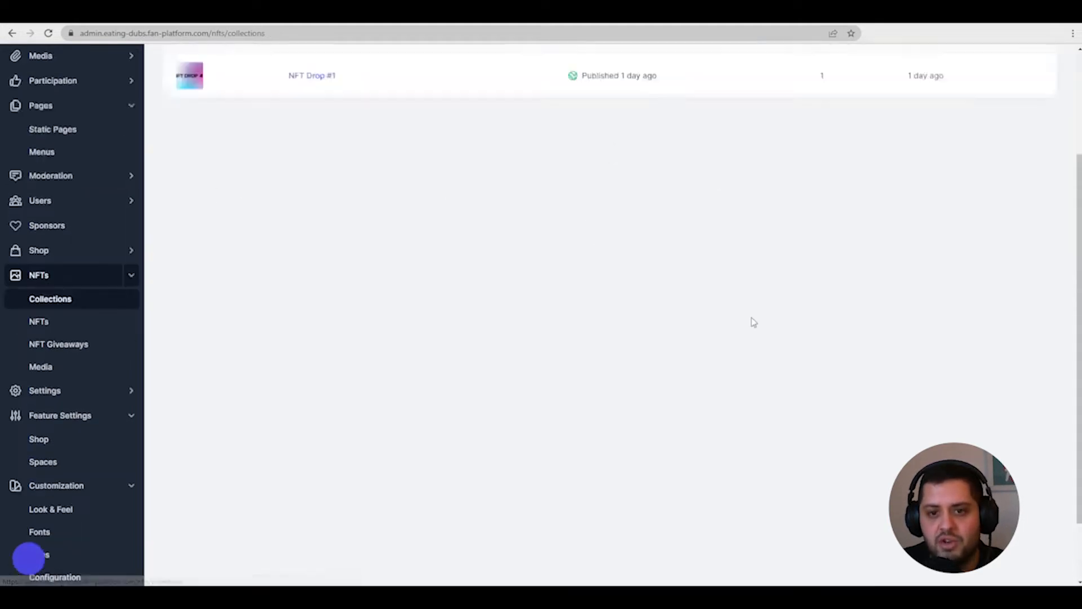
{"action": "left_click", "coordinate": [1013, 115]}
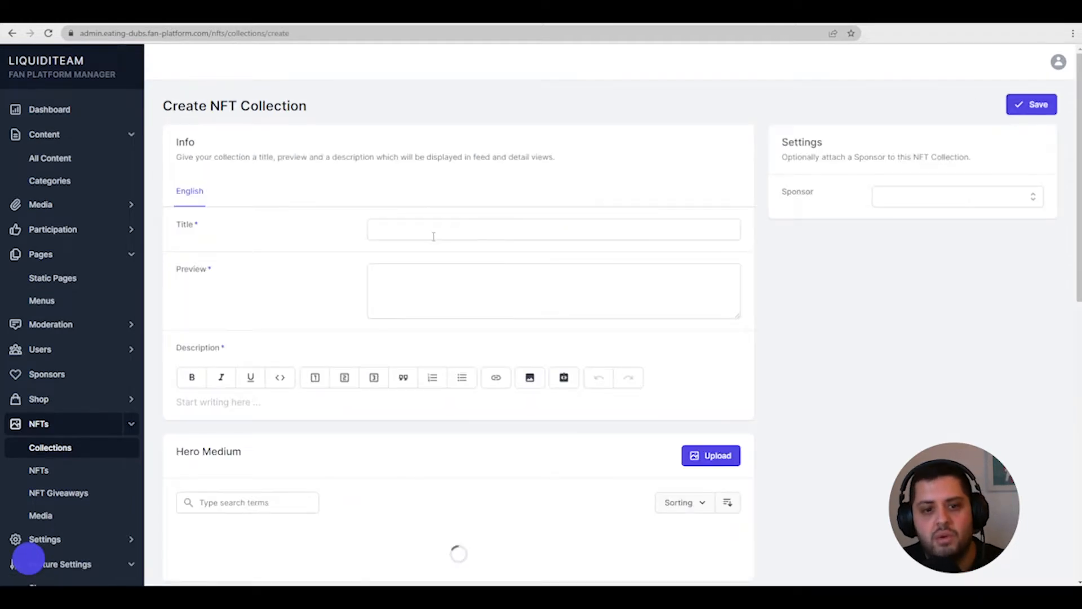
{"action": "left_click", "coordinate": [433, 233]}
{"action": "type", "text": "NFT "}
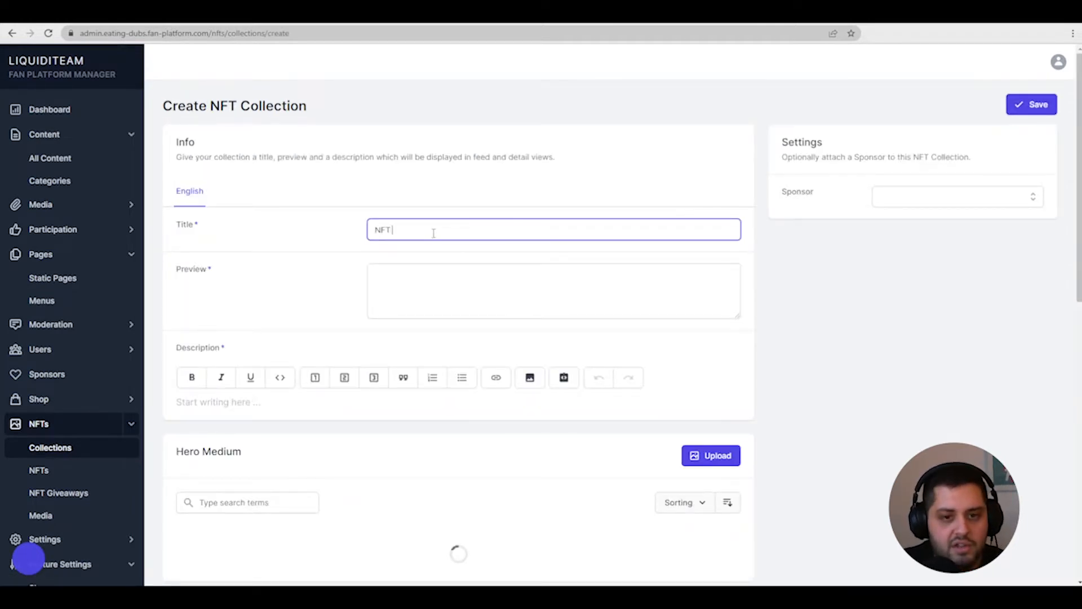
{"action": "type", "text": "Special Edition #1"}
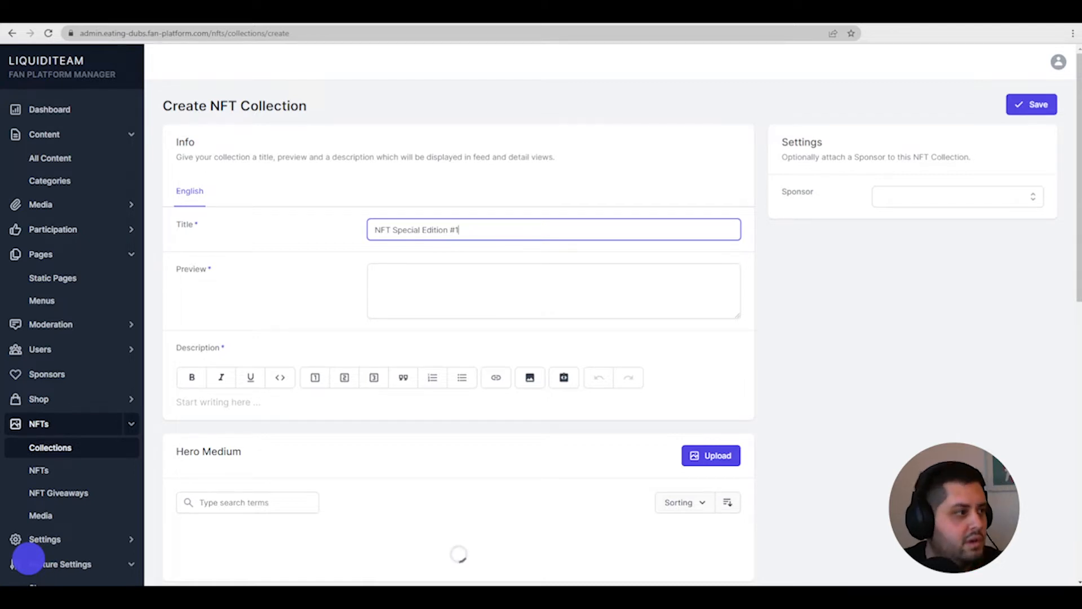
Step: Fill in the collection's preview text with "First edition NFTs for the Eating Dubs community"
{"action": "key", "text": "alt+Tab"}
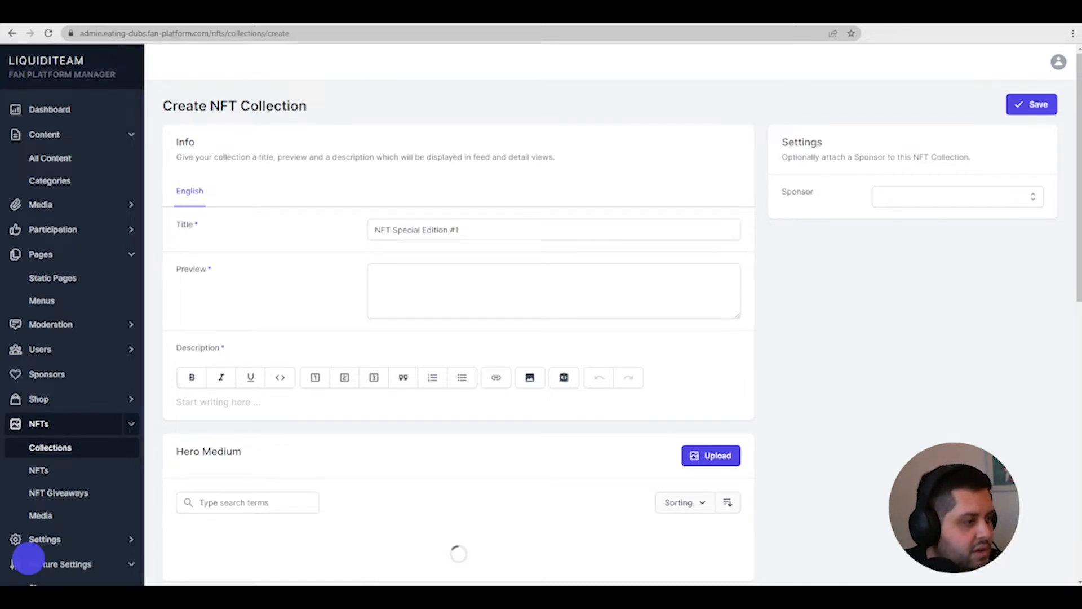
{"action": "left_click", "coordinate": [404, 285]}
{"action": "type", "text": "First edition NFTs for the Eating Dubs community"}
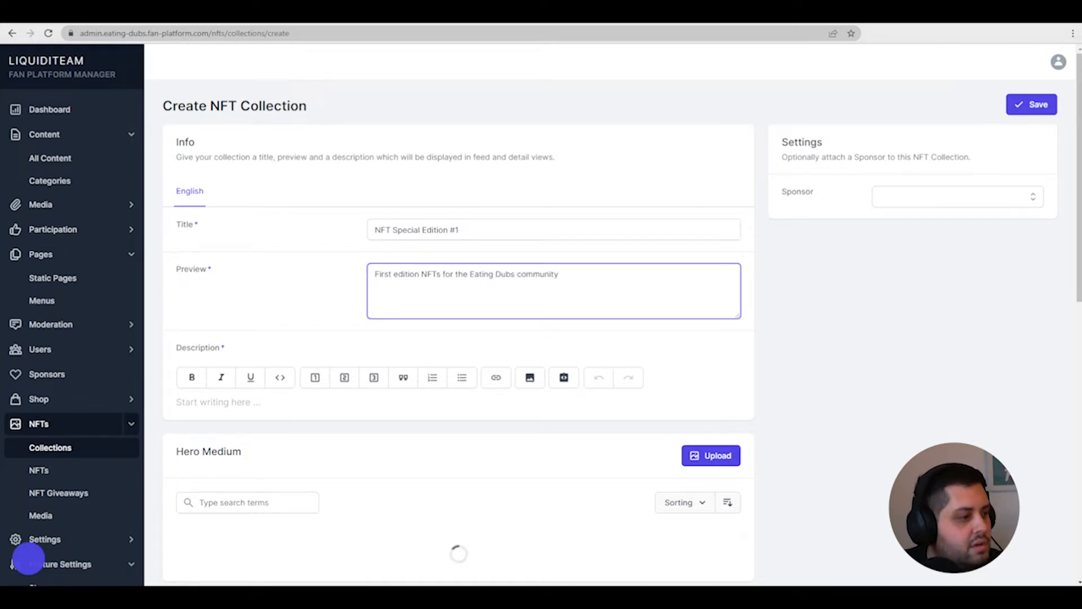
Step: Fill the description with the heading "Eating Dubs First Edition NFT - Common", the private WhatsApp access line and the weekly start-sit question line
{"action": "key", "text": "alt+Tab"}
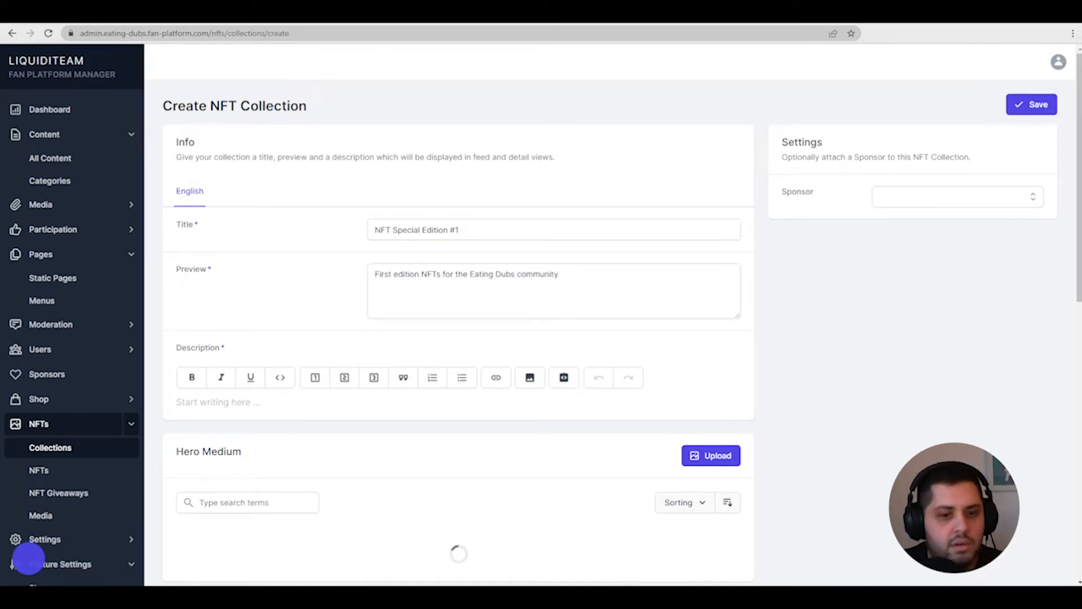
{"action": "scroll", "coordinate": [326, 508], "scroll_direction": "down", "scroll_amount": 4}
{"action": "left_click", "coordinate": [225, 175]}
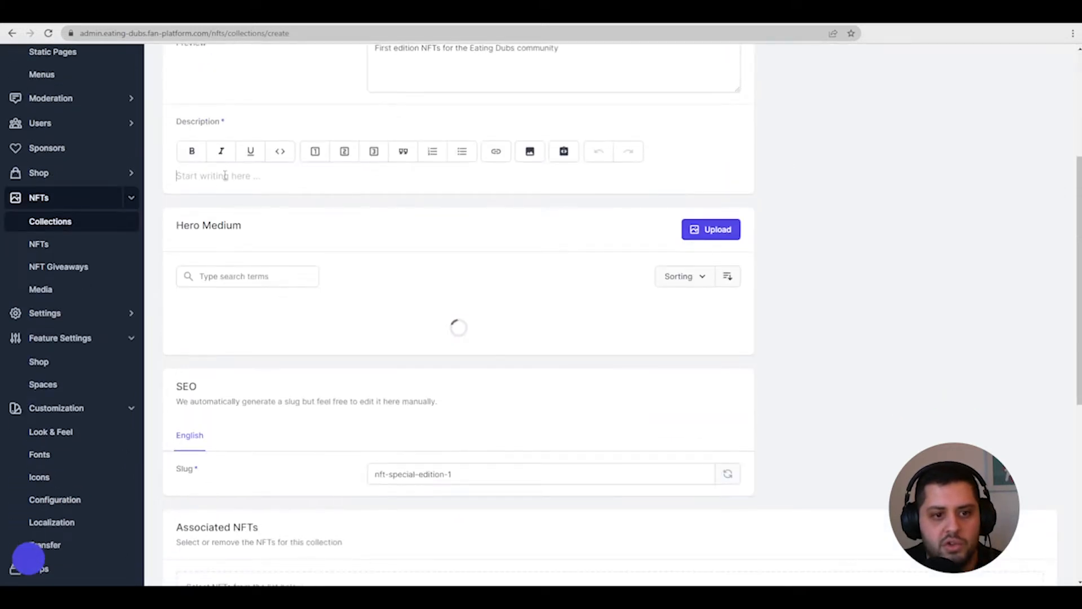
{"action": "type", "text": "Eating Dubs First Edition NFT - Common Owners of this NFT get access to my private WhatsApp for direct fantasy advice. You can also get 1 start-sit question answered per week."}
Step: Delete the description's heading line and reword the first sentence to begin "Owners of these first edition NFTs get exclusive access"
{"action": "left_click_drag", "start_coordinate": [360, 176], "coordinate": [176, 176]}
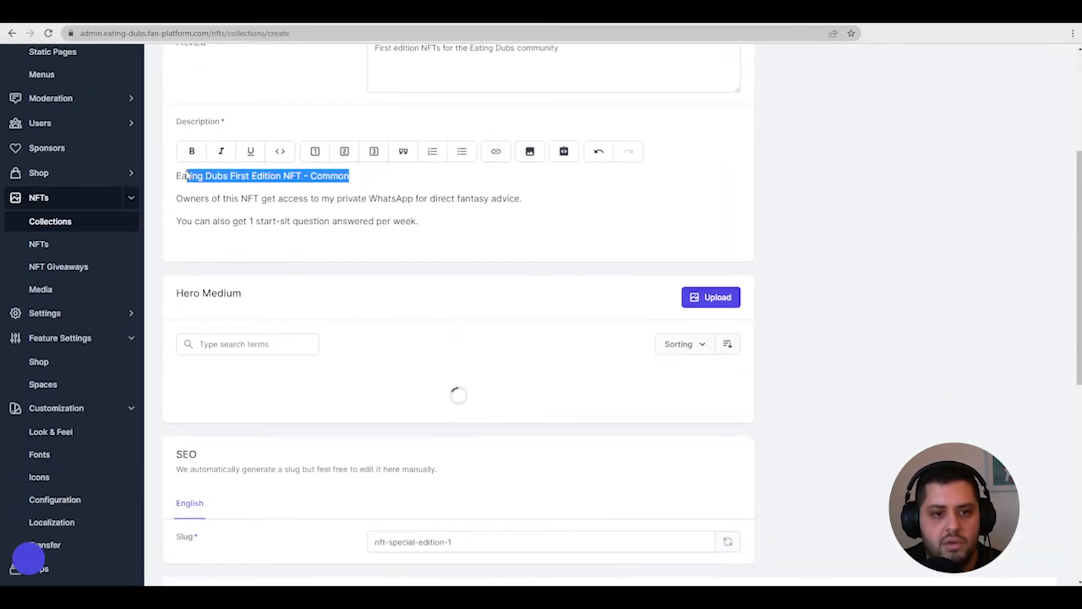
{"action": "key", "text": "BackSpace"}
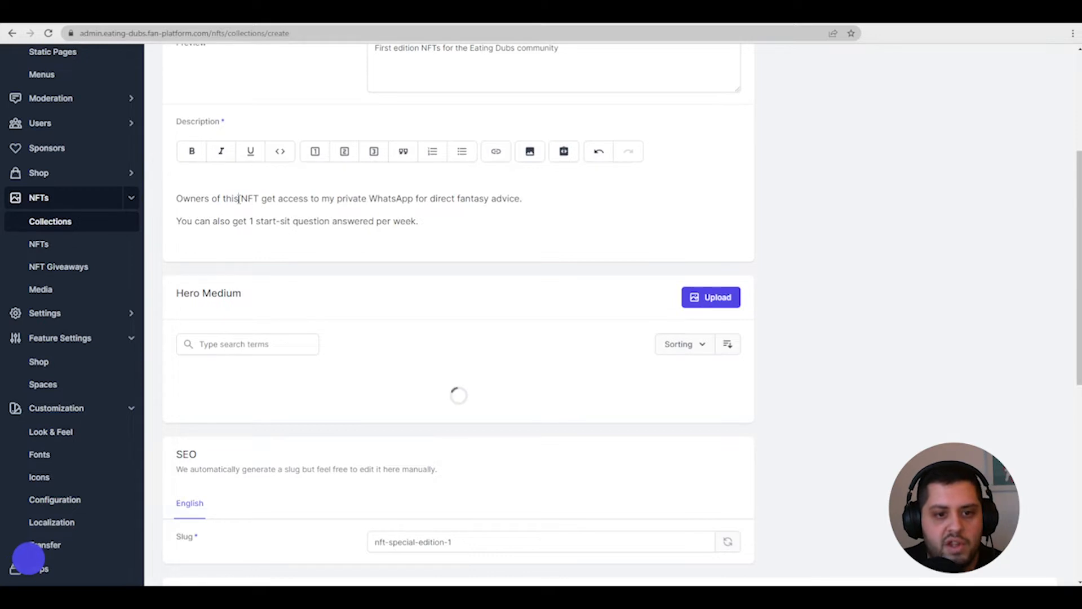
{"action": "left_click_drag", "start_coordinate": [241, 198], "coordinate": [232, 198]}
{"action": "type", "text": "ese first edition NFT"}
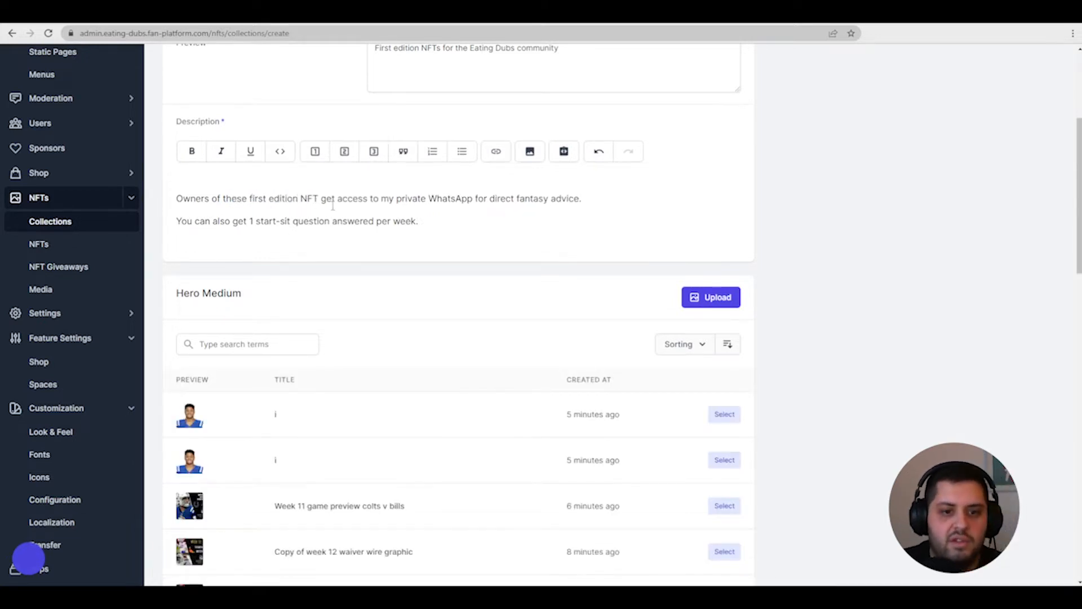
{"action": "type", "text": "s"}
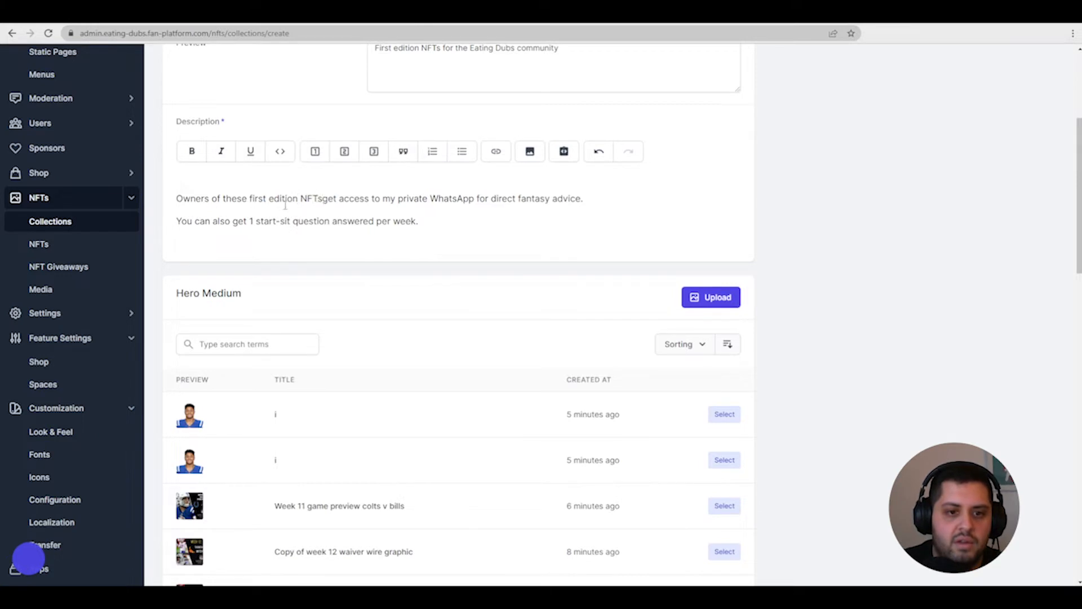
{"action": "key", "text": "BackSpace"}
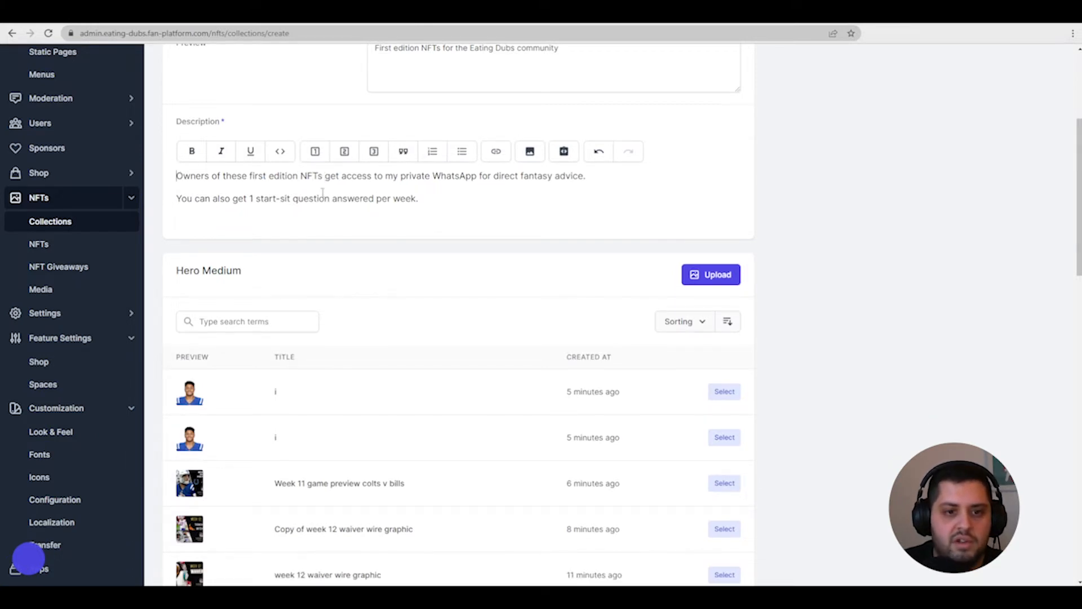
{"action": "type", "text": "exclusive"}
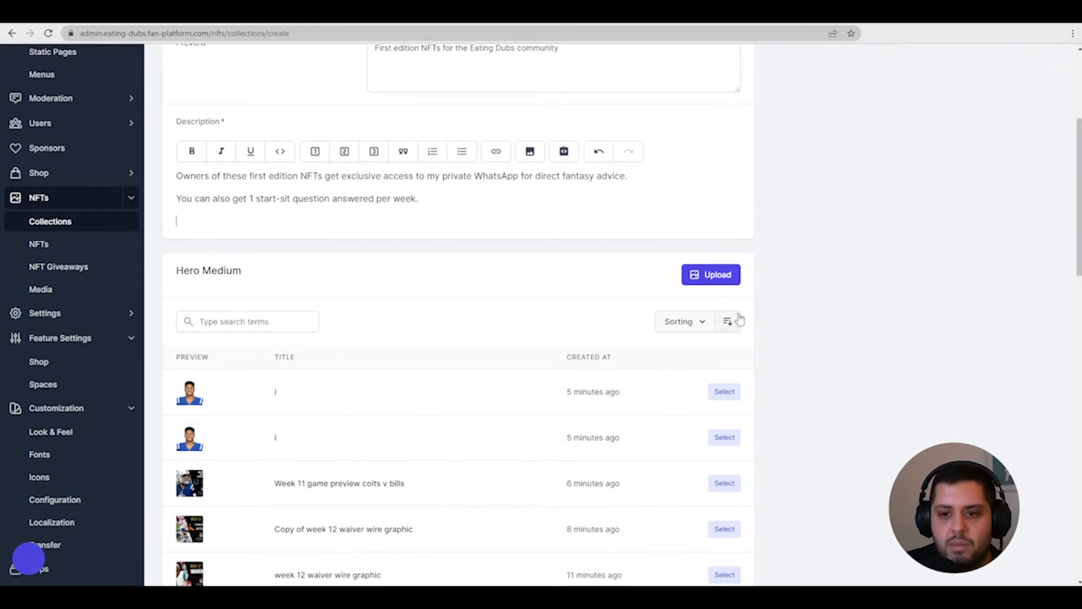
Step: Upload the Common card image titled "Eating Dubs Common" as the collection's hero medium and save it
{"action": "left_click", "coordinate": [715, 281]}
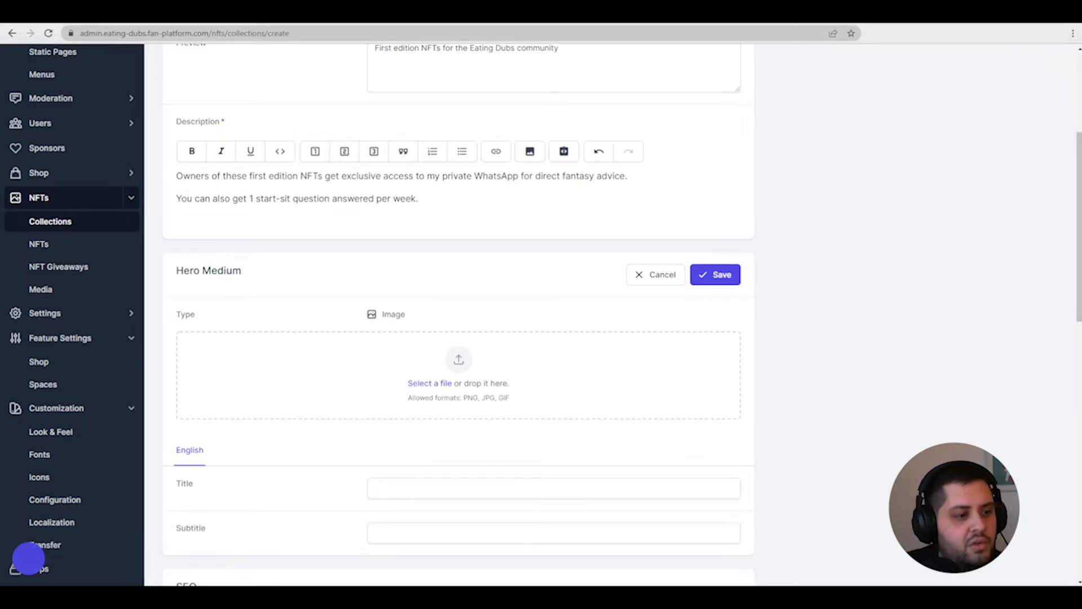
{"action": "left_click", "coordinate": [713, 278]}
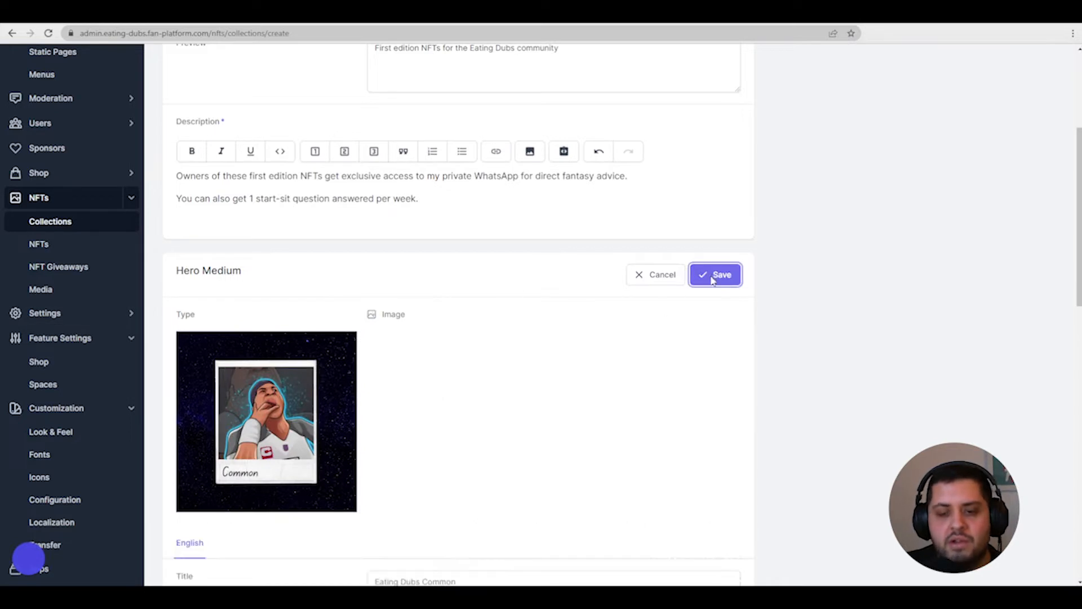
{"action": "scroll", "coordinate": [761, 403], "scroll_direction": "down", "scroll_amount": 5}
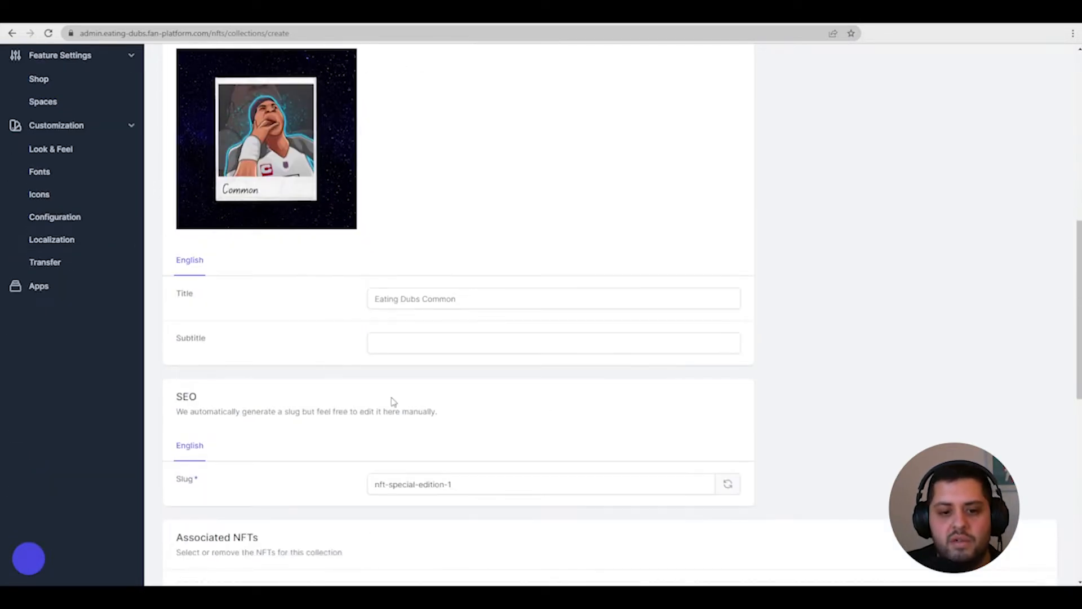
{"action": "scroll", "coordinate": [473, 447], "scroll_direction": "down", "scroll_amount": 10}
Step: Attach Liquiditeam as the collection's sponsor and publish the saved collection
{"action": "scroll", "coordinate": [479, 452], "scroll_direction": "up", "scroll_amount": 5}
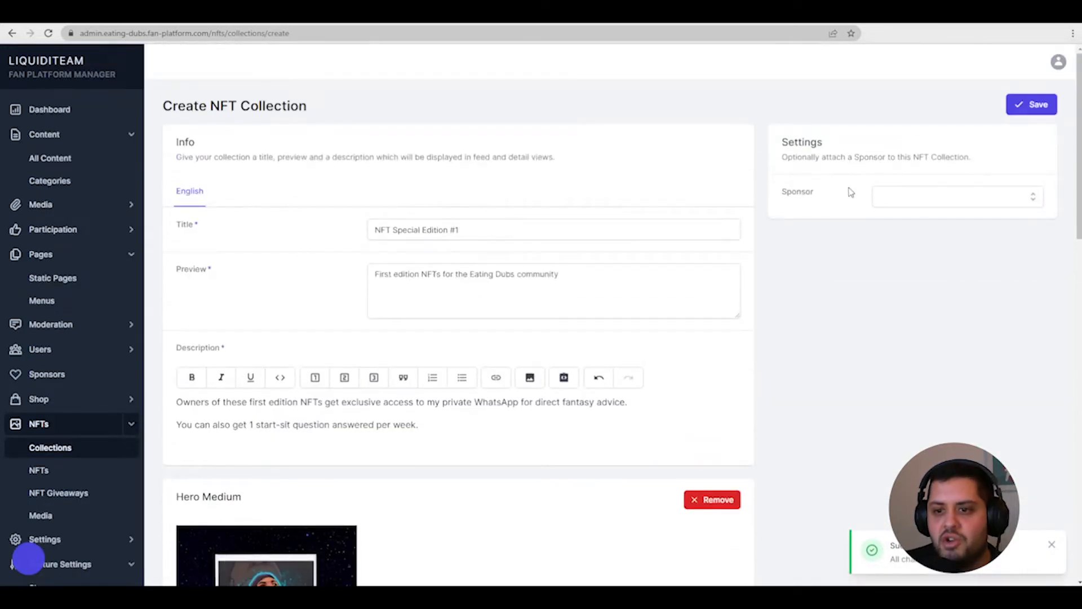
{"action": "left_click", "coordinate": [956, 210]}
{"action": "left_click", "coordinate": [942, 245]}
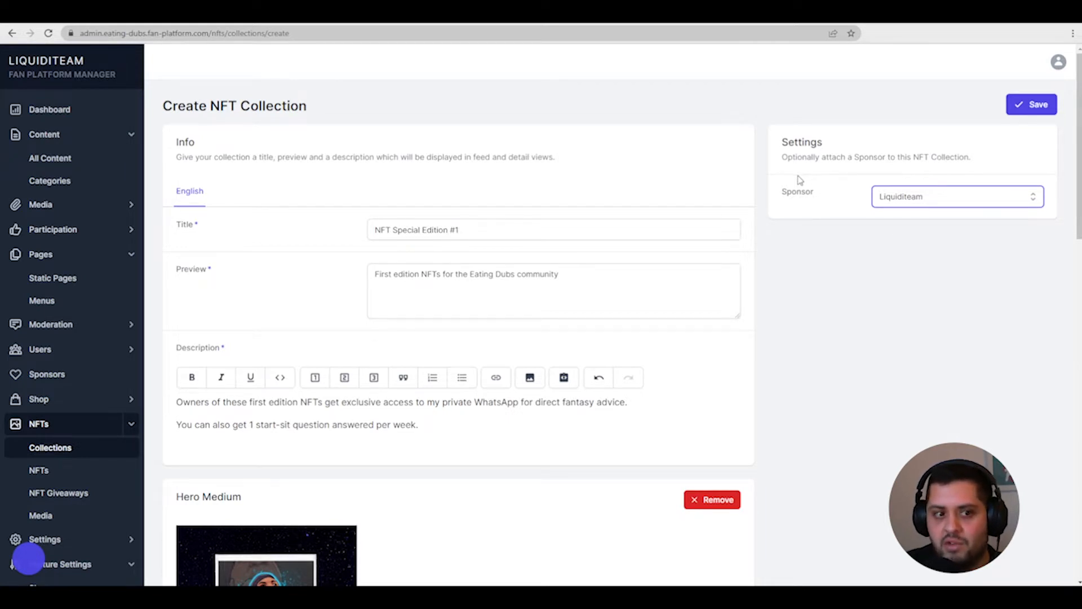
{"action": "left_click", "coordinate": [959, 197]}
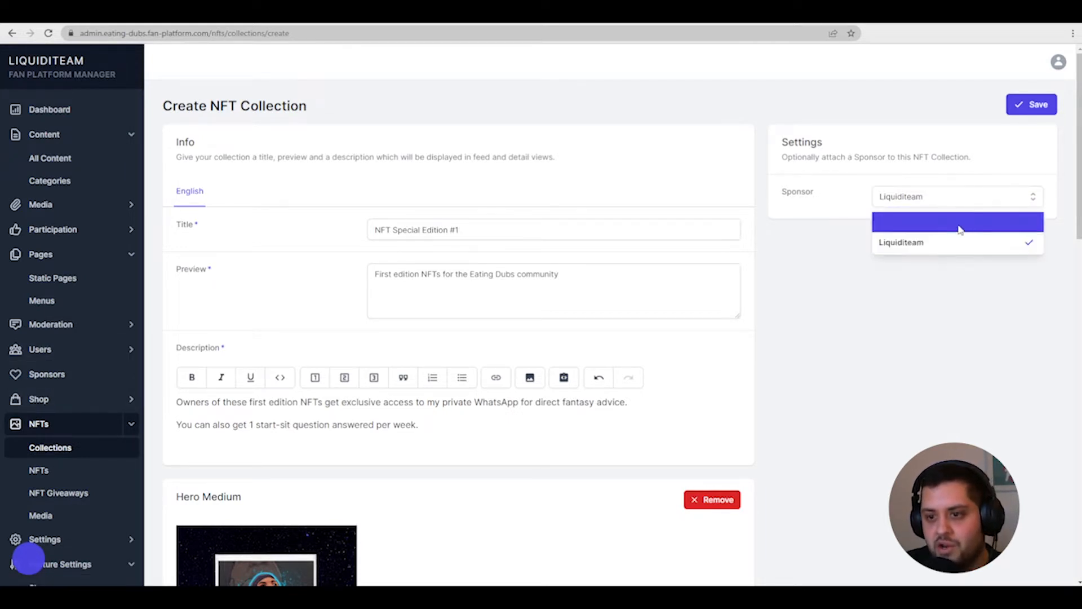
{"action": "left_click", "coordinate": [936, 241]}
{"action": "left_click", "coordinate": [1039, 107]}
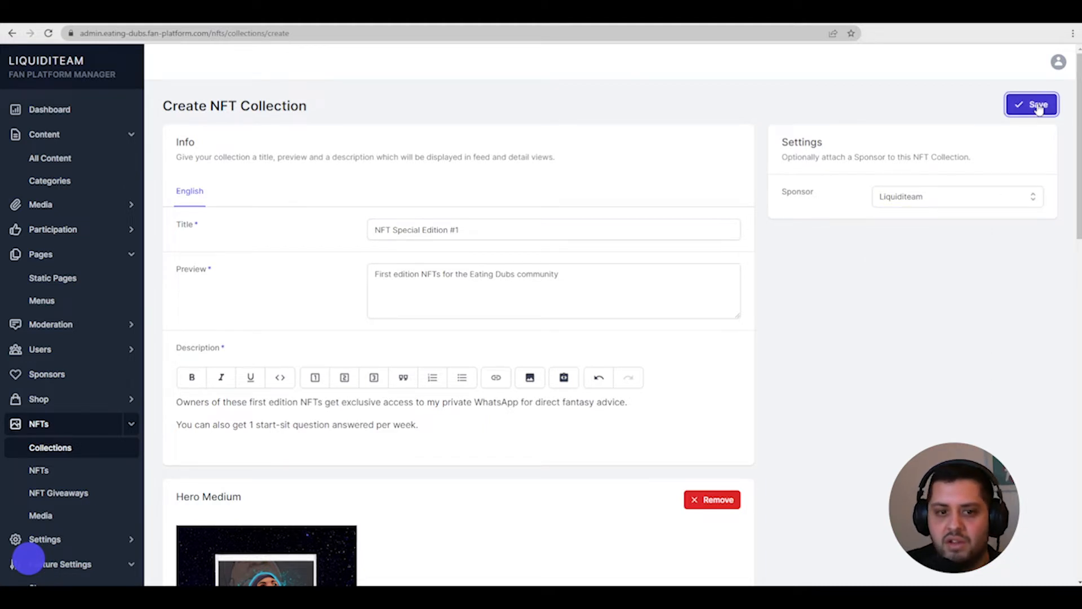
{"action": "left_click", "coordinate": [985, 107]}
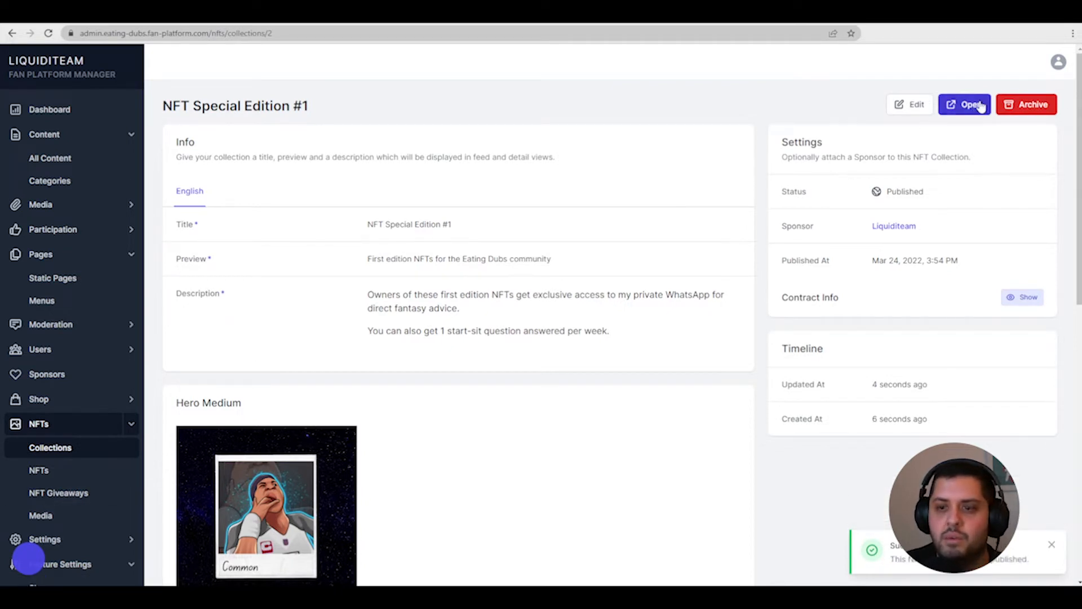
Step: Start a new NFT and upload the Common card image as its medium
{"action": "left_click", "coordinate": [110, 481]}
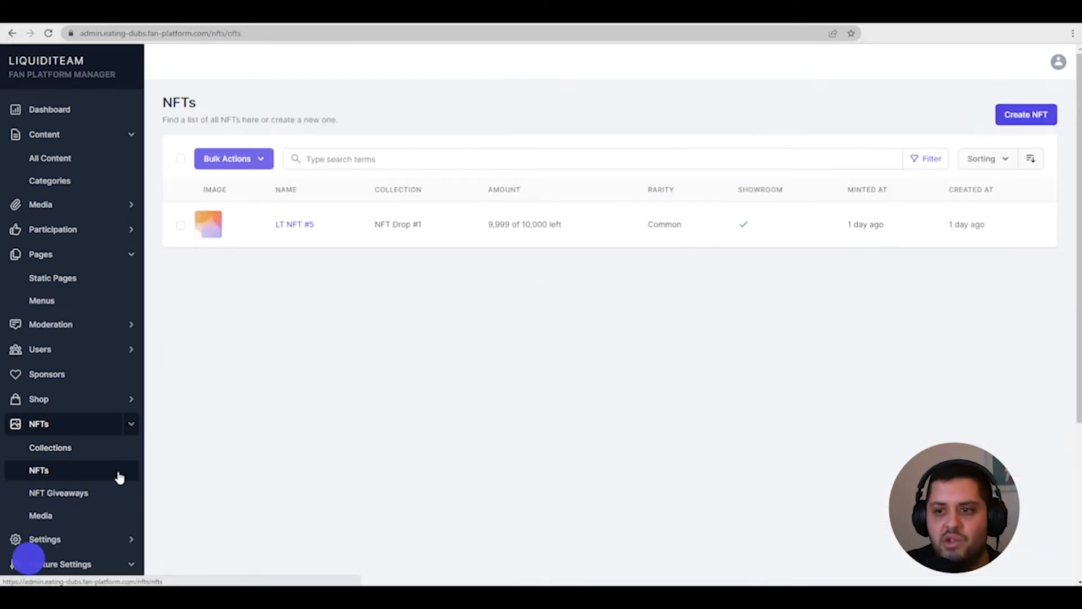
{"action": "left_click", "coordinate": [1022, 113]}
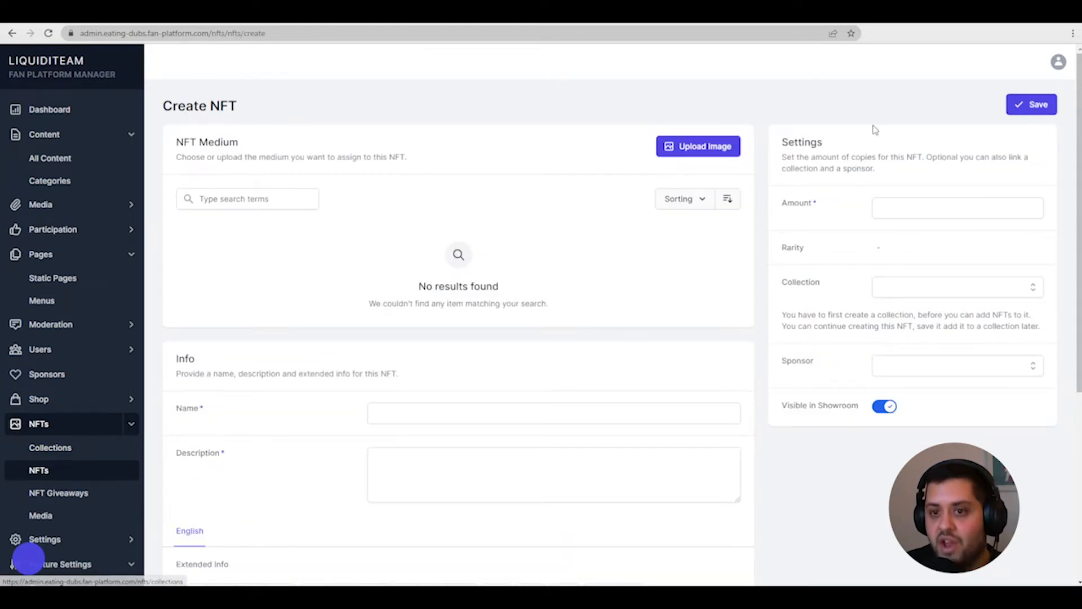
{"action": "left_click", "coordinate": [706, 148]}
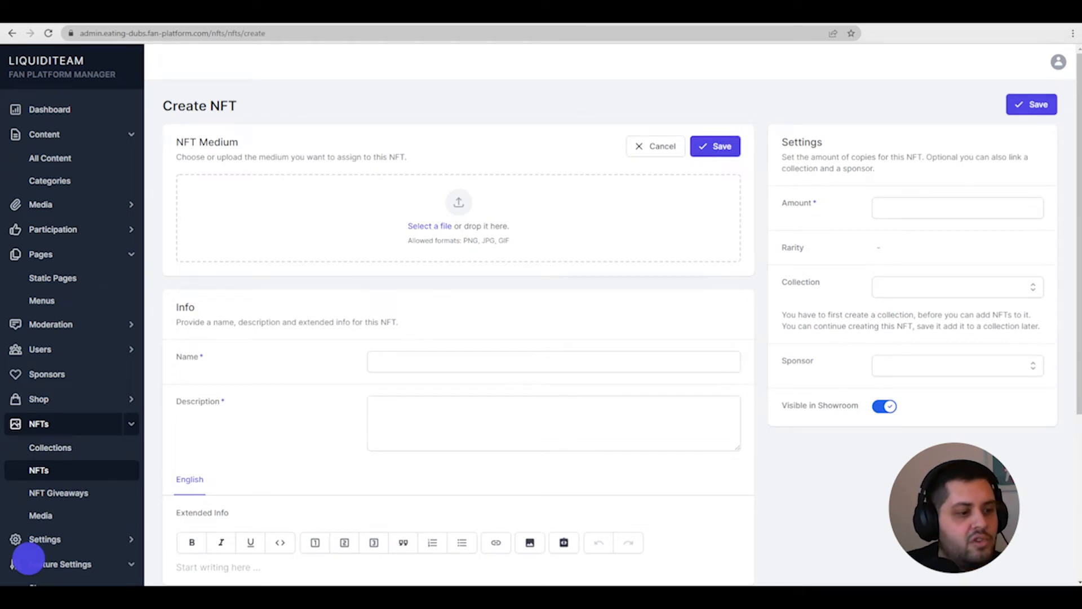
Step: Set the Common NFT's amount to 30 copies and assign it to the NFT Special Edition #1 collection
{"action": "scroll", "coordinate": [341, 405], "scroll_direction": "down", "scroll_amount": 2}
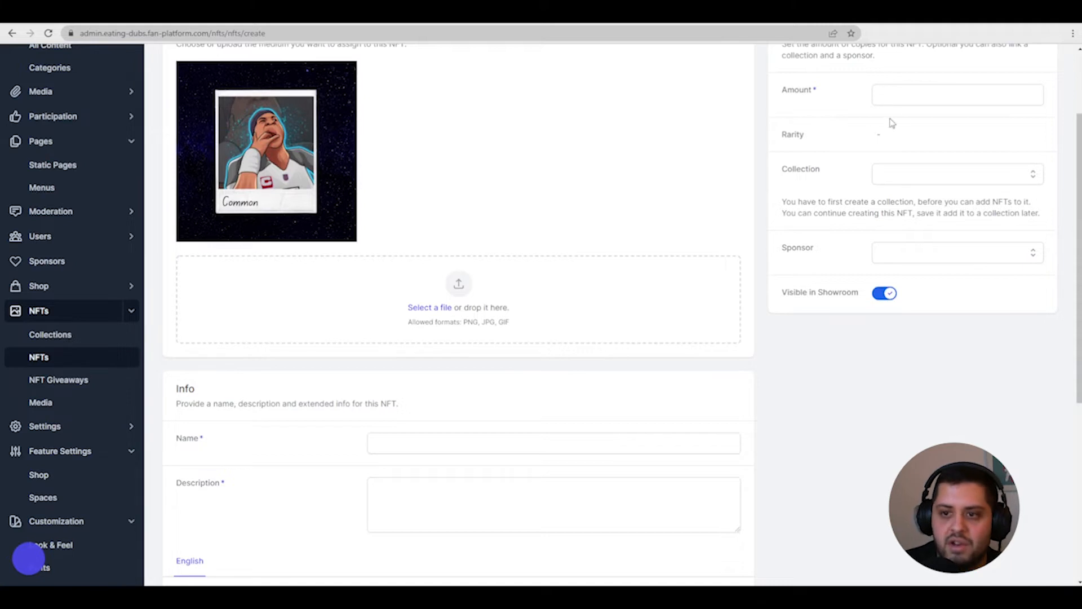
{"action": "left_click", "coordinate": [908, 96]}
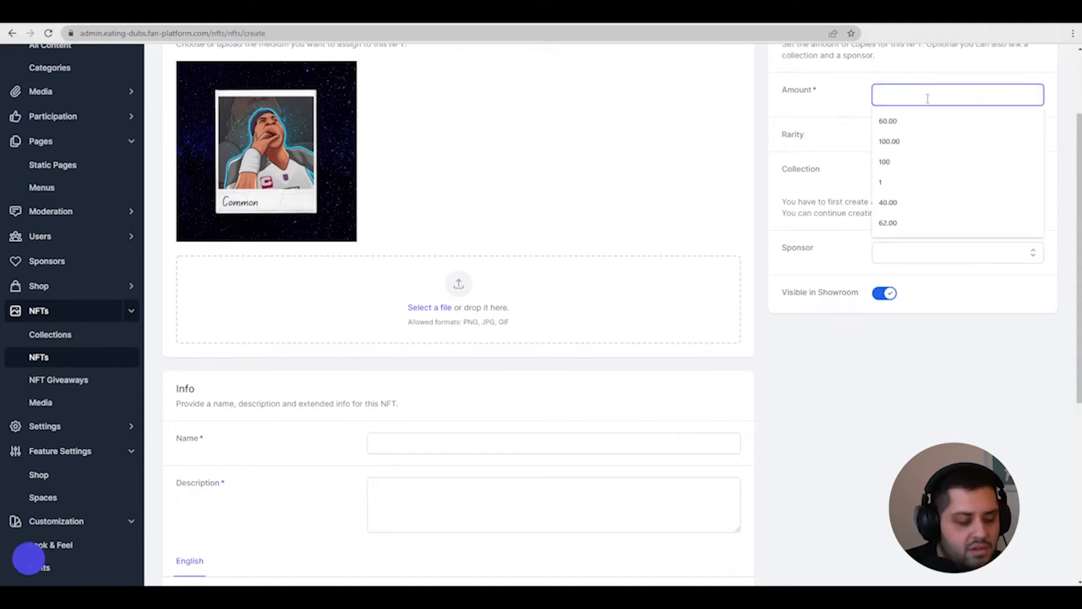
{"action": "scroll", "coordinate": [902, 141], "scroll_direction": "up", "scroll_amount": 1}
{"action": "left_click", "coordinate": [909, 150]}
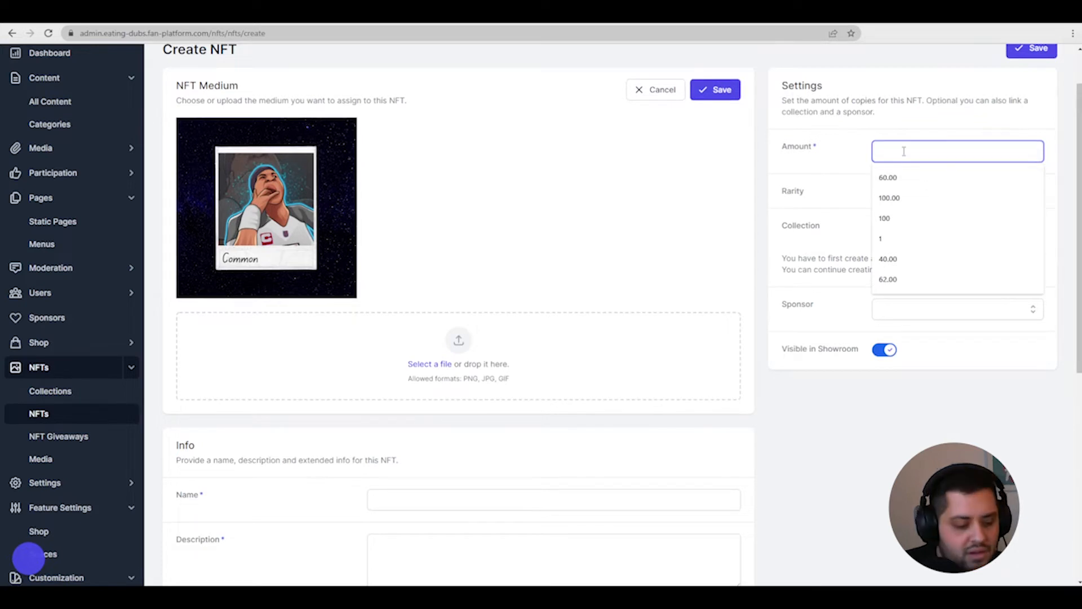
{"action": "type", "text": "30"}
{"action": "left_click", "coordinate": [641, 174]}
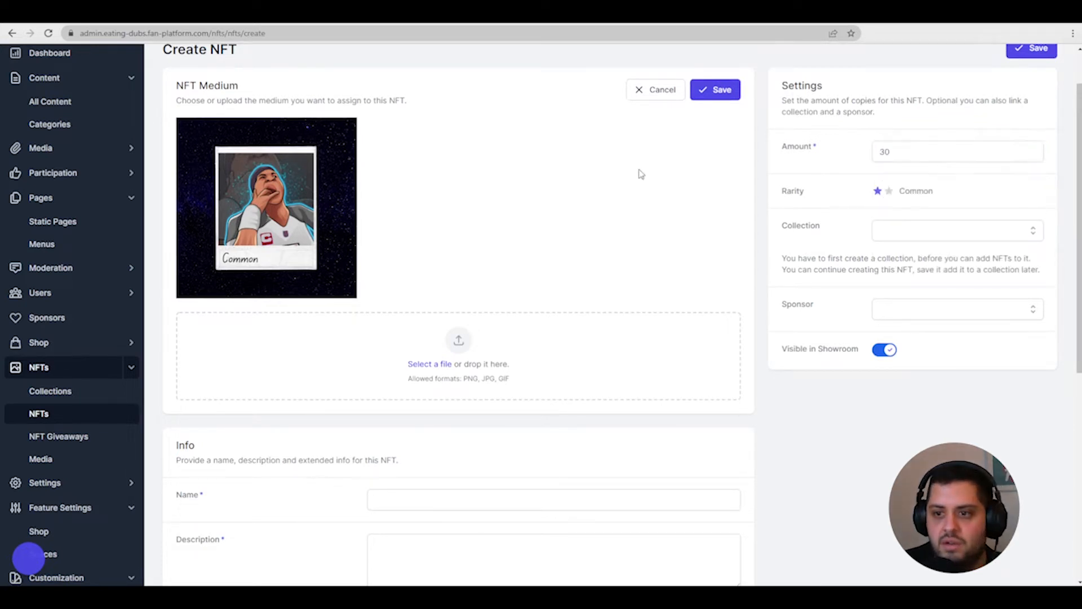
{"action": "left_click", "coordinate": [964, 232]}
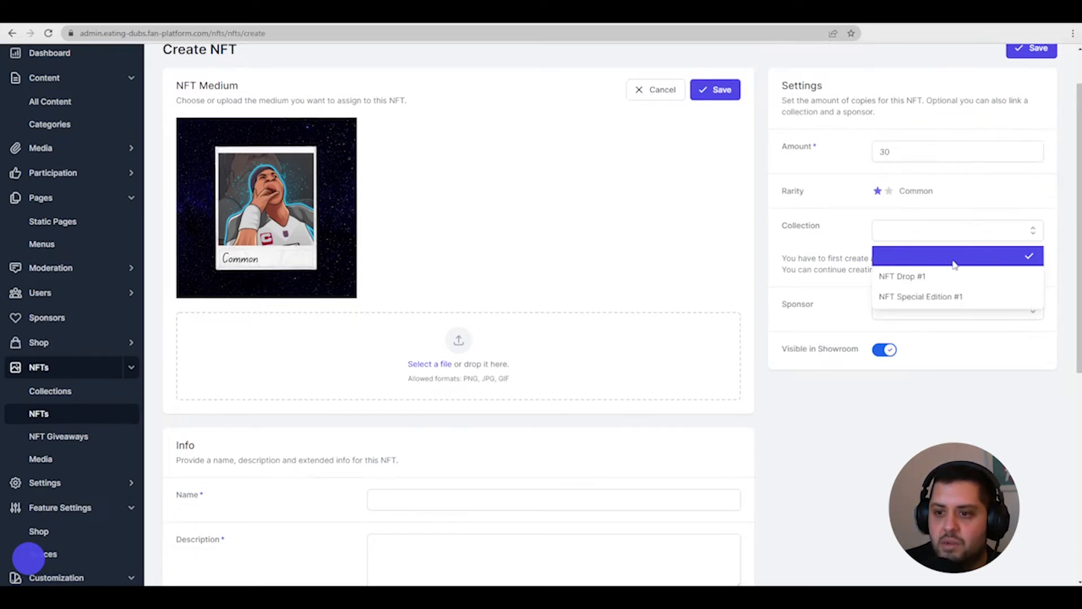
{"action": "left_click", "coordinate": [957, 297]}
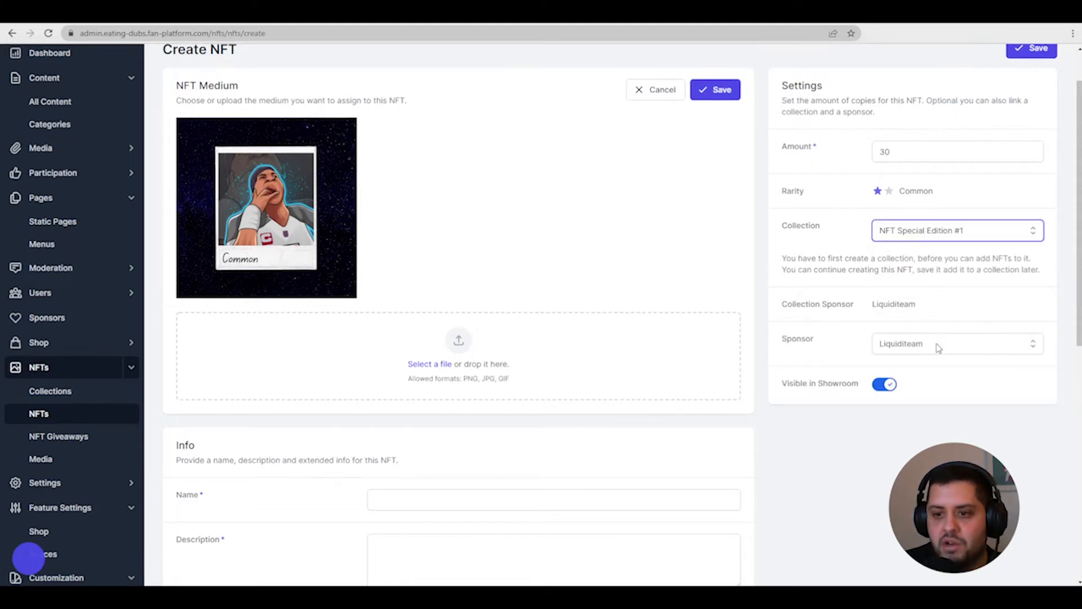
Step: Name the NFT "Eating Dubs First Edition NFT - Common"
{"action": "scroll", "coordinate": [432, 389], "scroll_direction": "down", "scroll_amount": 1}
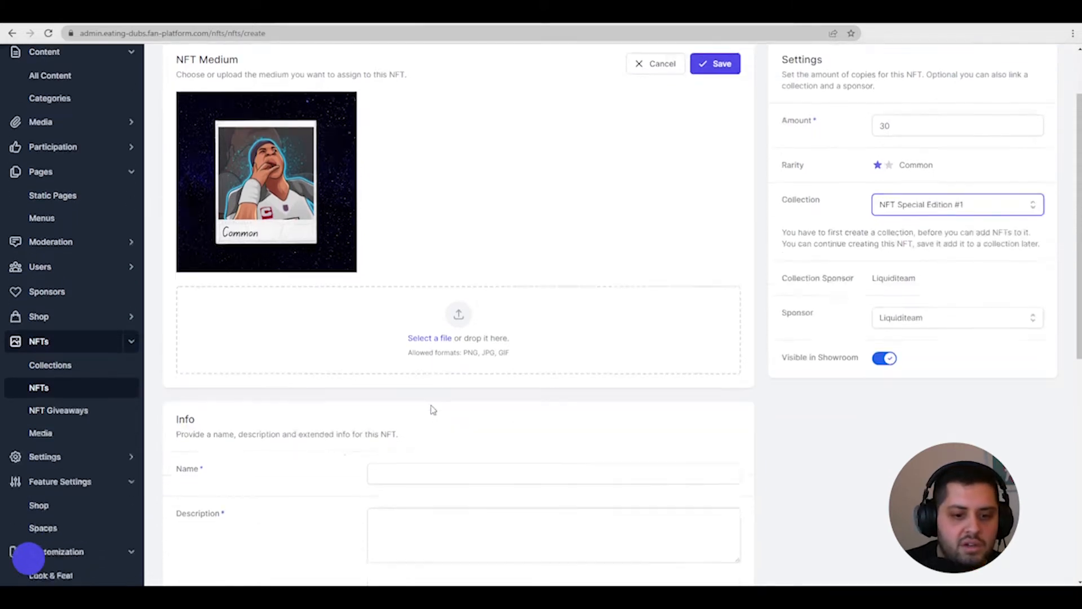
{"action": "left_click", "coordinate": [452, 439]}
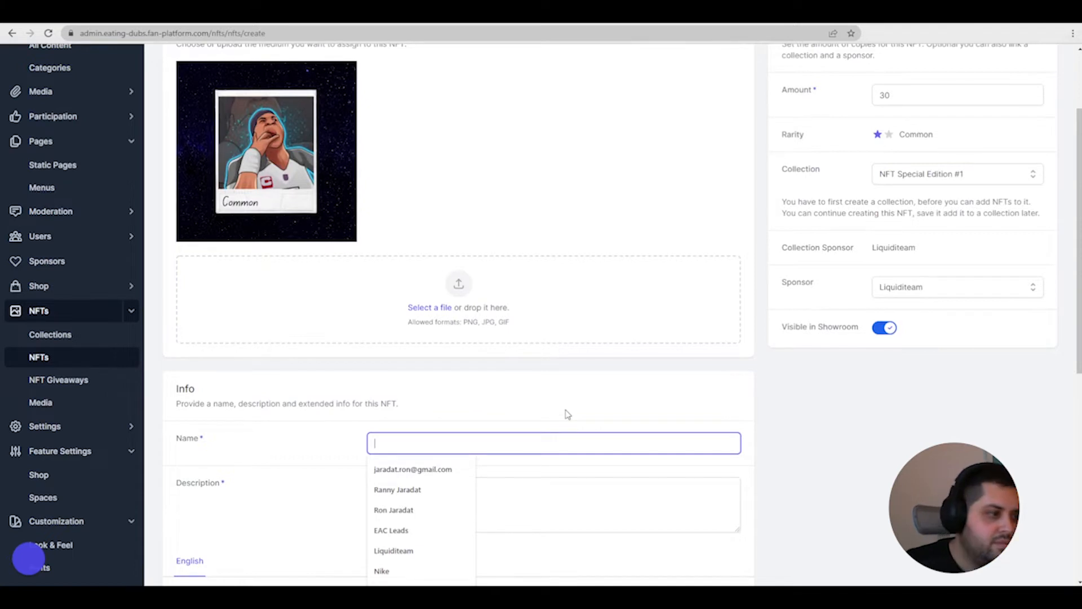
{"action": "right_click", "coordinate": [553, 422]}
{"action": "key", "text": "Escape"}
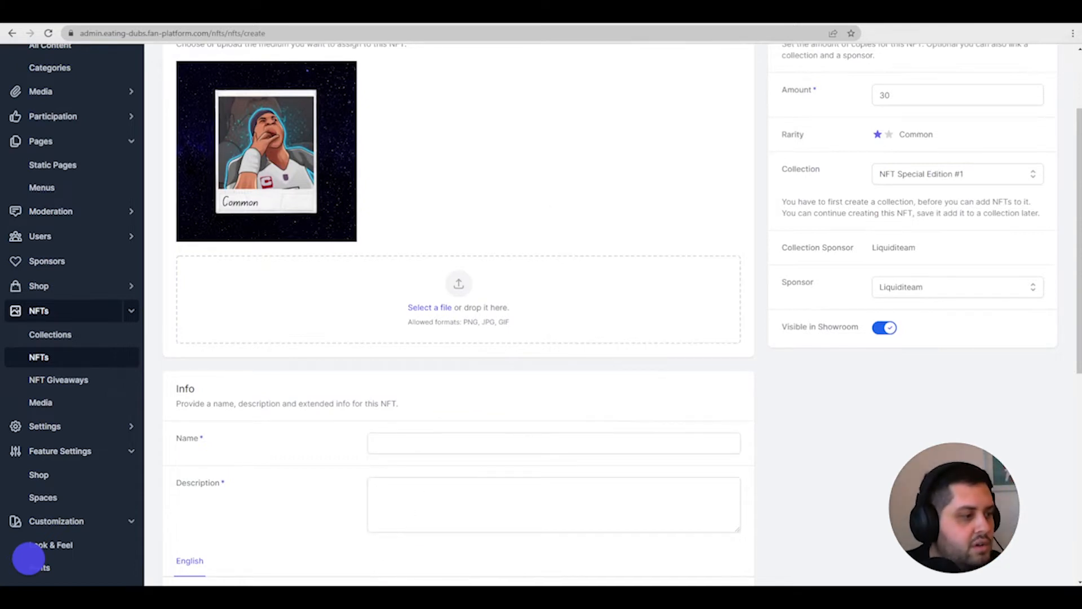
{"action": "left_click", "coordinate": [442, 444]}
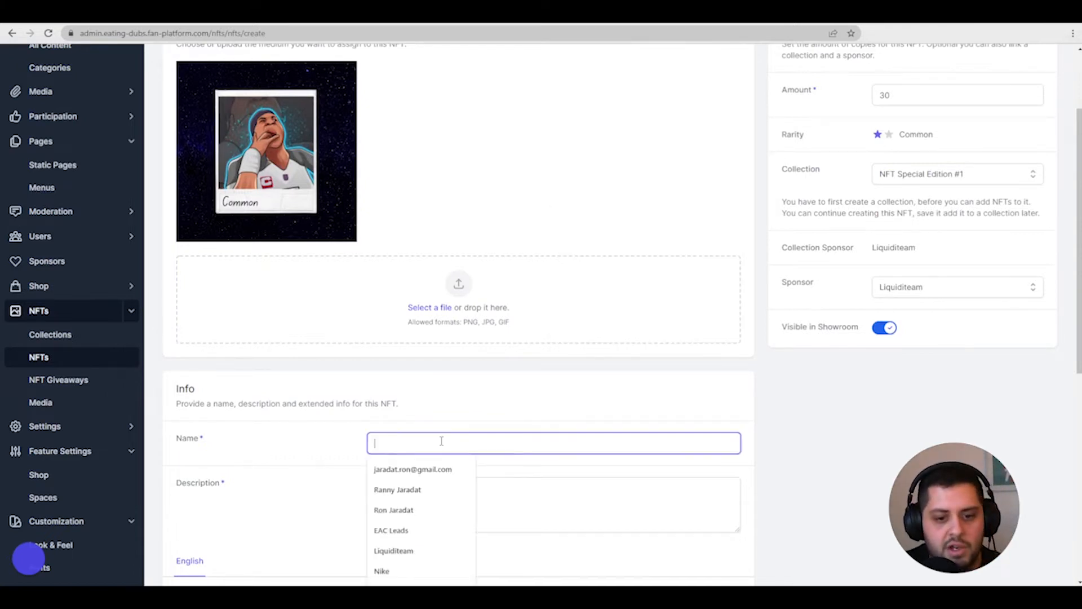
{"action": "type", "text": "Eating Dubs First Edition NFT - Common"}
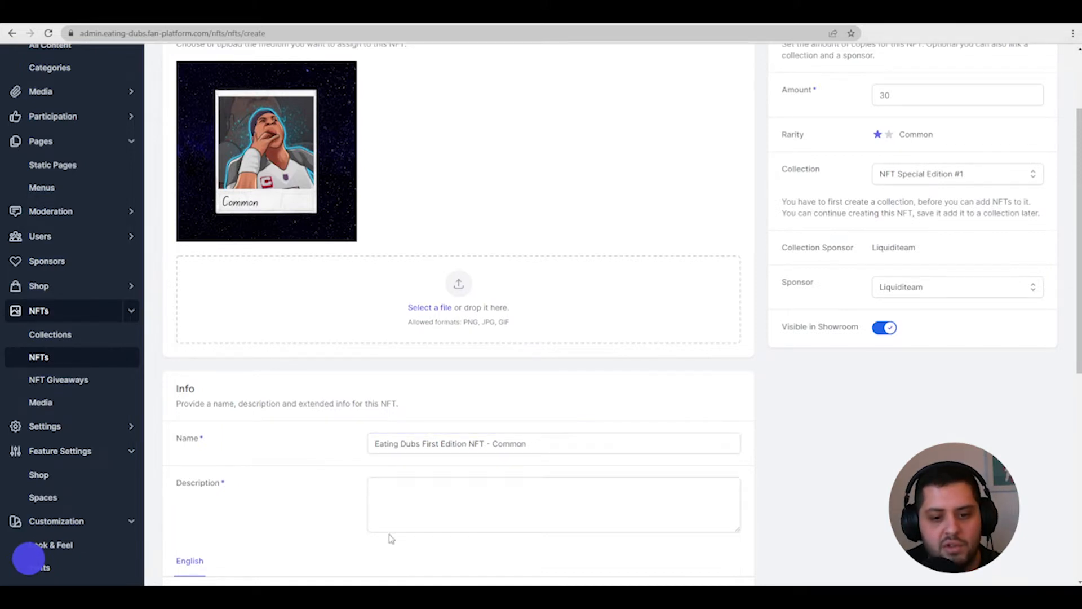
Step: Describe the NFT as giving owners private WhatsApp access for direct fantasy advice and 1 start-sit question answered per week
{"action": "left_click", "coordinate": [401, 514]}
{"action": "type", "text": "Owners of this NFT get access to my private WhatsApp for direct fantasy advice. You can also get 1 start-sit question answered per week."}
{"action": "scroll", "coordinate": [416, 516], "scroll_direction": "down", "scroll_amount": 1}
{"action": "scroll", "coordinate": [416, 516], "scroll_direction": "down", "scroll_amount": 4}
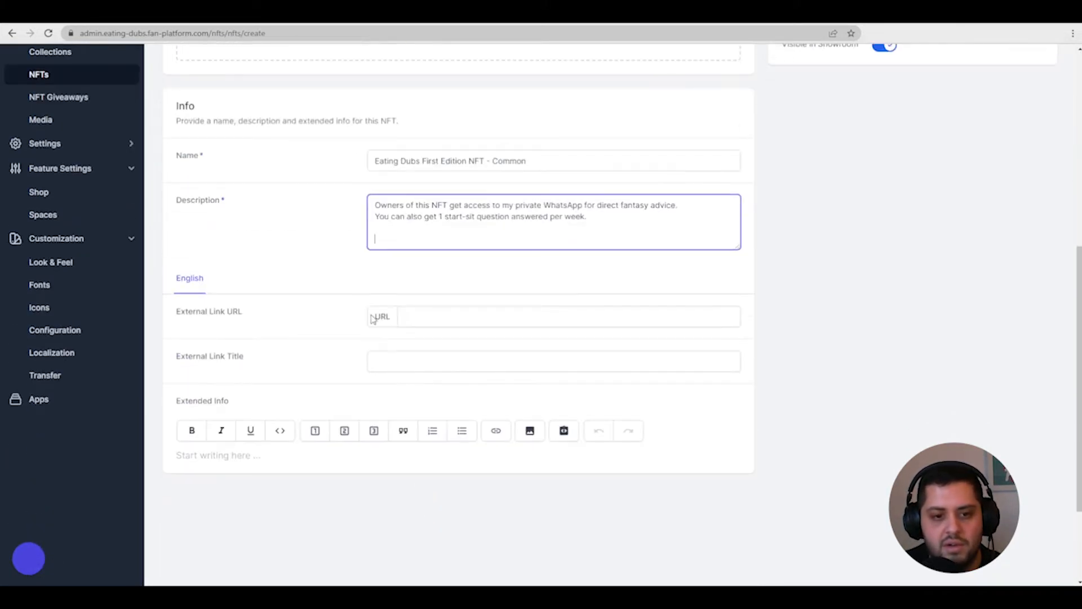
{"action": "left_click", "coordinate": [420, 318]}
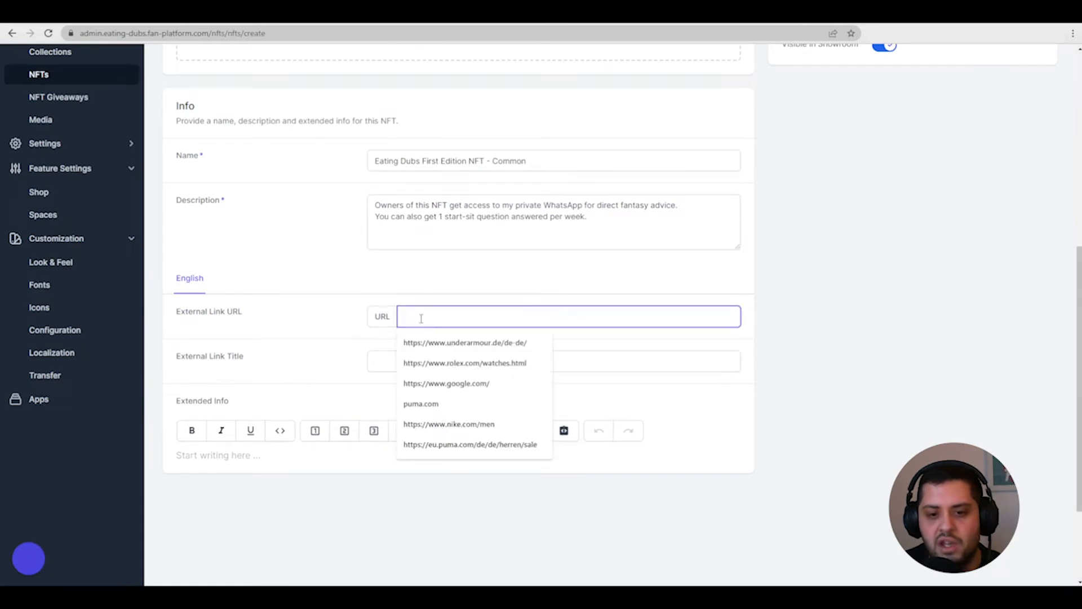
{"action": "left_click", "coordinate": [513, 351]}
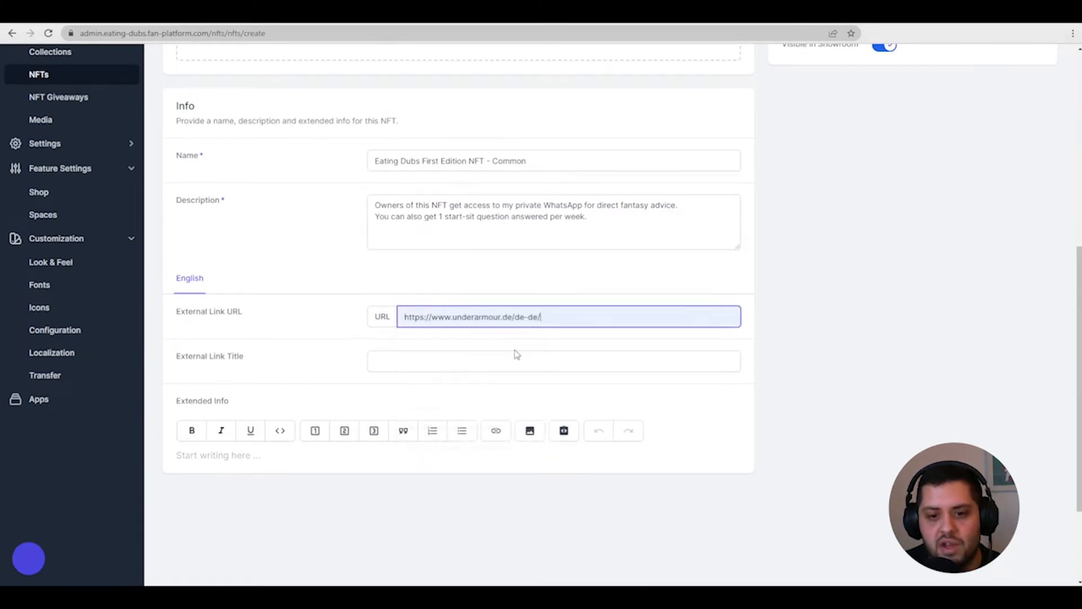
{"action": "scroll", "coordinate": [521, 359], "scroll_direction": "up", "scroll_amount": 6}
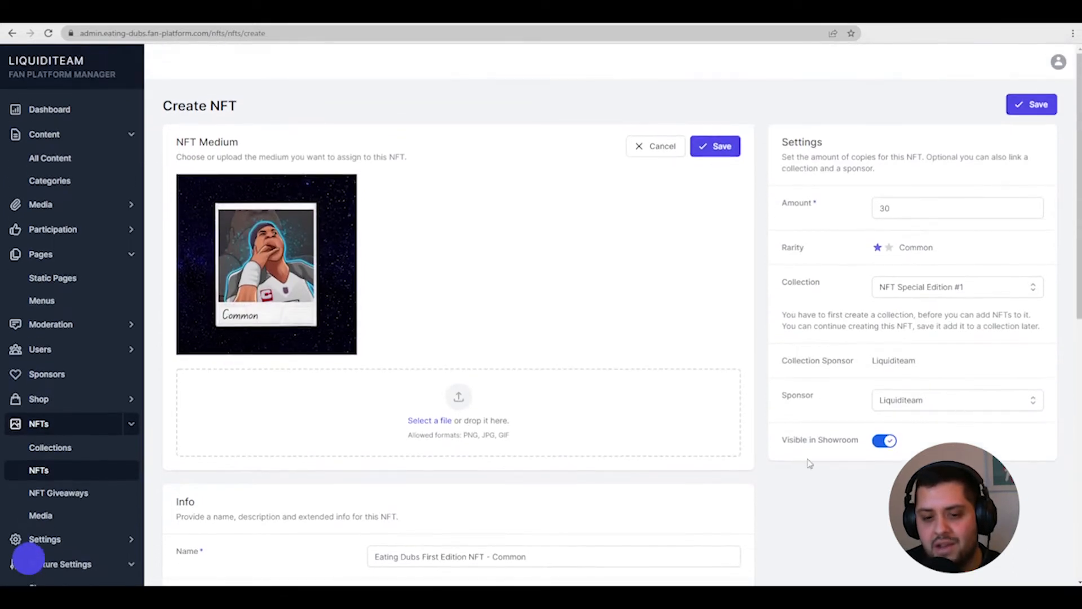
{"action": "scroll", "coordinate": [572, 422], "scroll_direction": "down", "scroll_amount": 5}
{"action": "scroll", "coordinate": [498, 514], "scroll_direction": "up", "scroll_amount": 4}
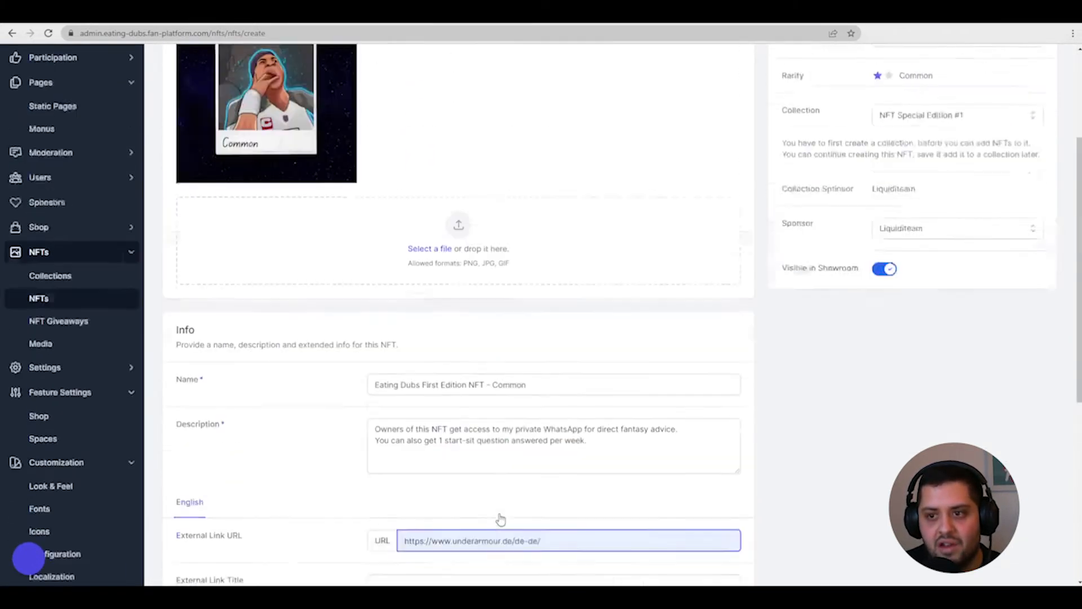
{"action": "scroll", "coordinate": [903, 248], "scroll_direction": "up", "scroll_amount": 2}
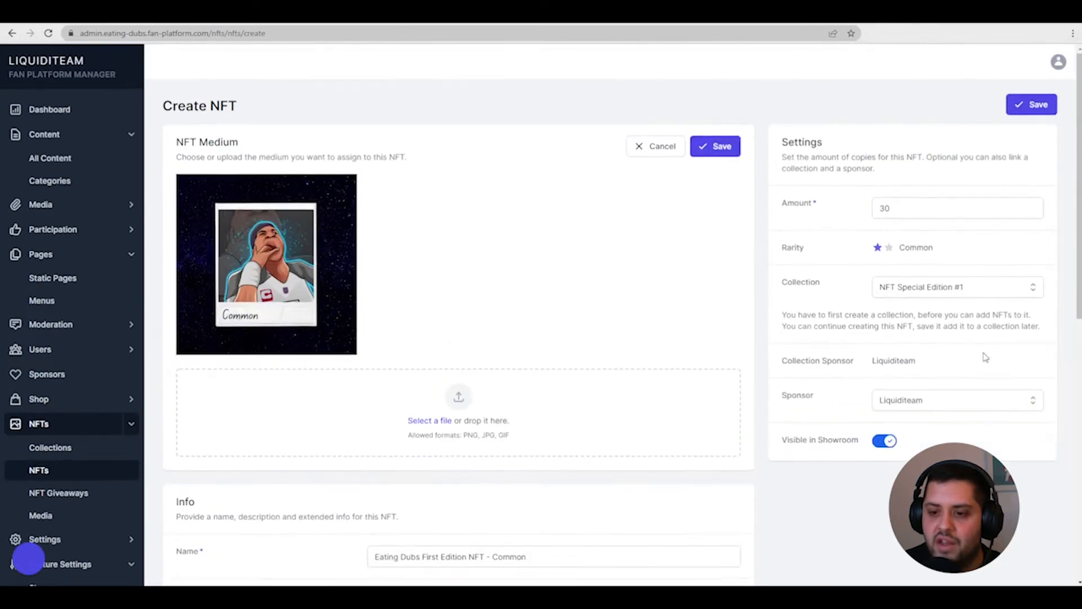
Step: Clear the NFT's own sponsor, leaving that setting blank
{"action": "left_click", "coordinate": [976, 401]}
{"action": "left_click", "coordinate": [957, 425]}
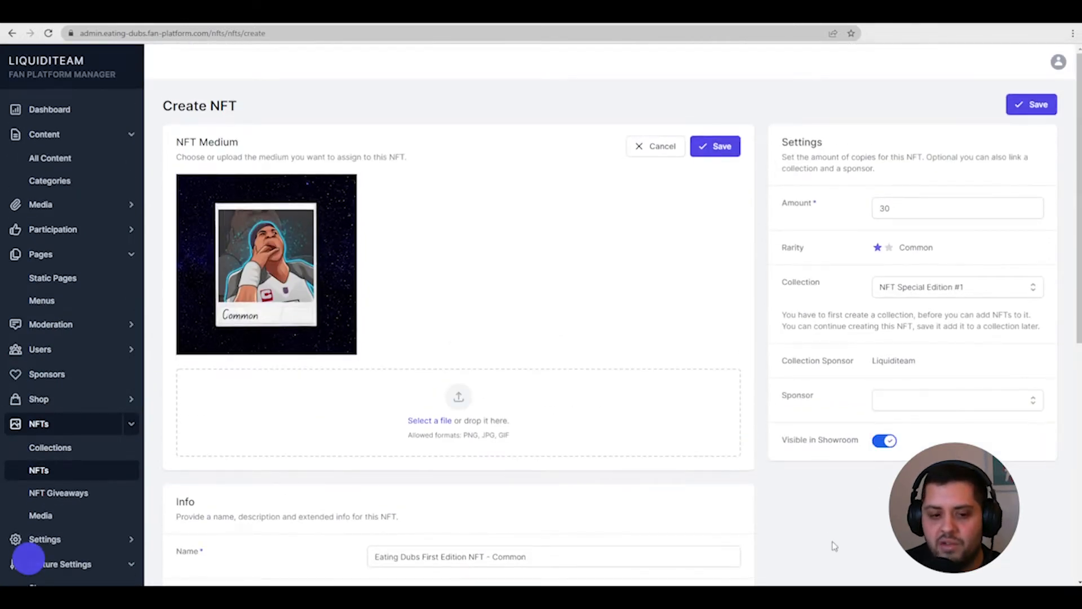
{"action": "scroll", "coordinate": [835, 544], "scroll_direction": "down", "scroll_amount": 8}
{"action": "scroll", "coordinate": [345, 314], "scroll_direction": "up", "scroll_amount": 2}
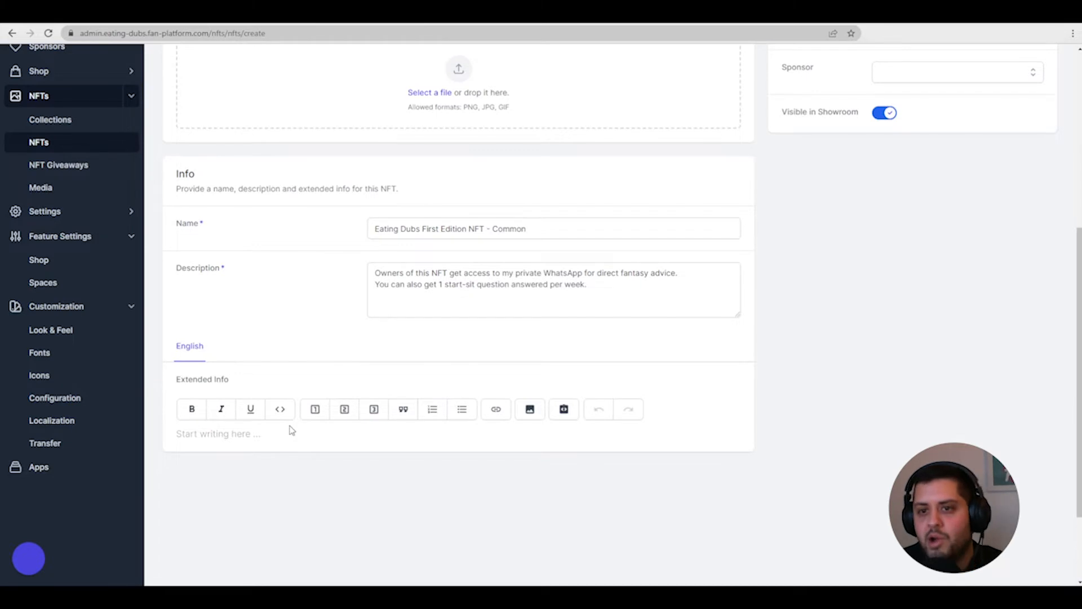
Step: Fill the Extended Info with the description's WhatsApp-access and weekly start-sit sentences, pasting them repeatedly
{"action": "scroll", "coordinate": [269, 489], "scroll_direction": "up", "scroll_amount": 2}
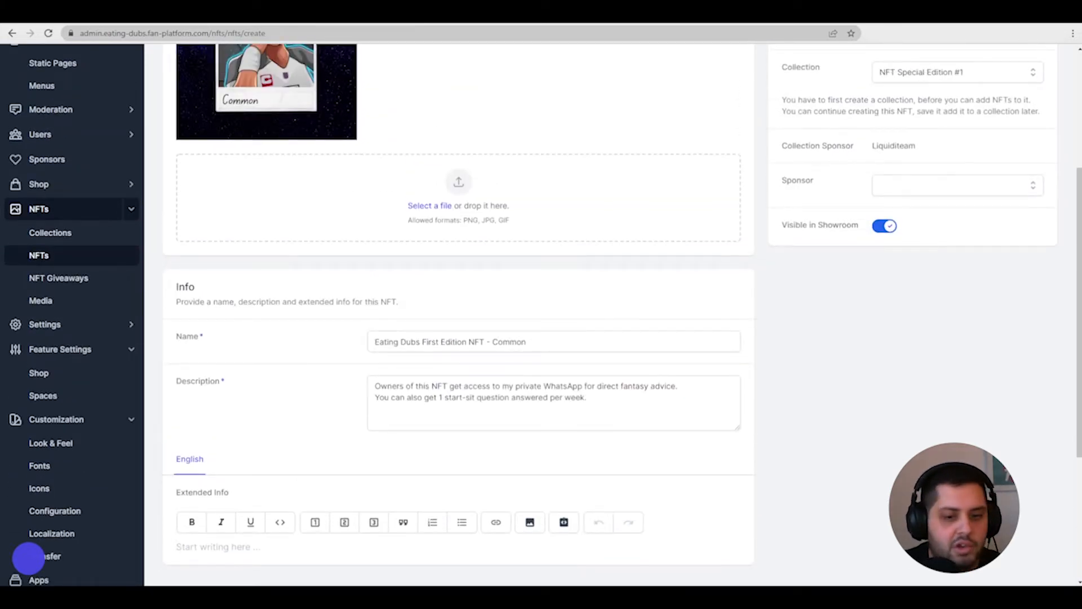
{"action": "left_click", "coordinate": [191, 546]}
{"action": "type", "text": "Owners of this NFT get access to my private WhatsApp for direct fantasy advice. You can also get 1 start-sit question answered per week."}
{"action": "scroll", "coordinate": [200, 556], "scroll_direction": "down", "scroll_amount": 5}
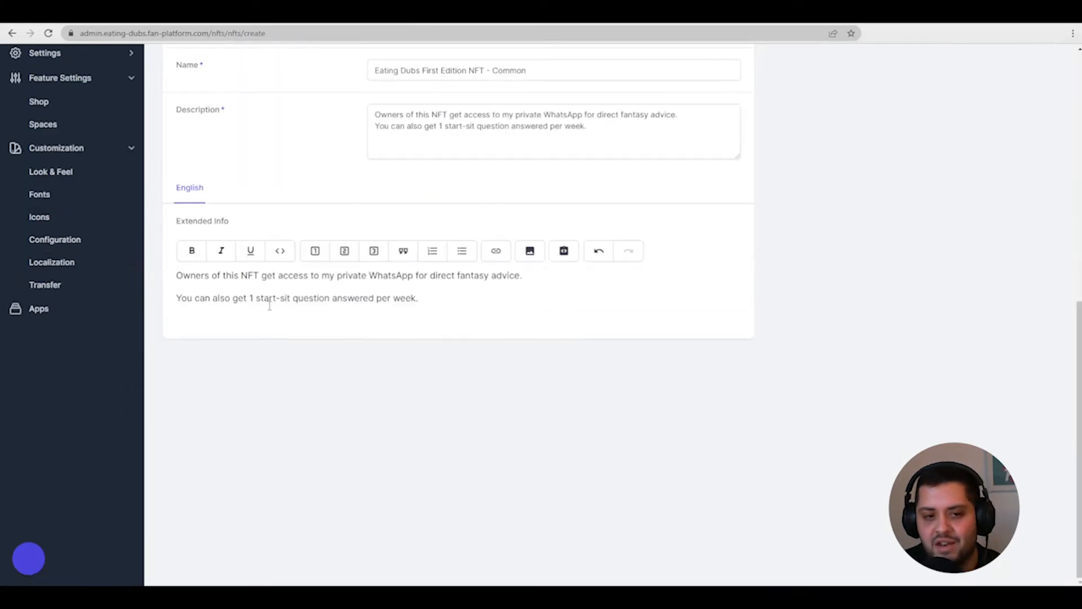
{"action": "key", "text": "ctrl+v"}
{"action": "key", "text": "ctrl+v"}
{"action": "key", "text": "ctrl+v"}
{"action": "key", "text": "ctrl+v"}
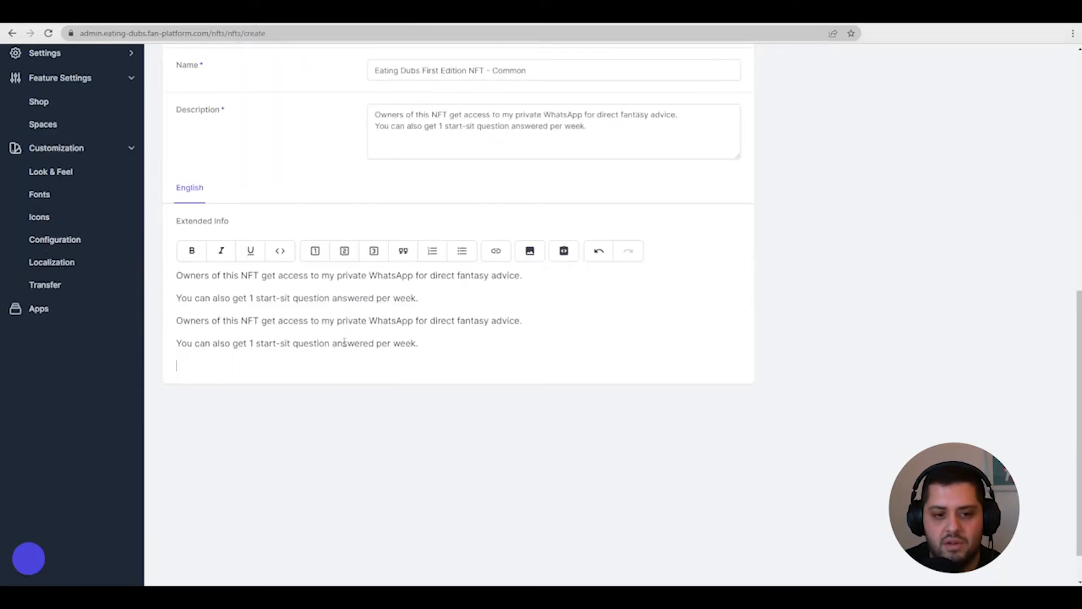
Step: Save the Common NFT and look over its detail page
{"action": "scroll", "coordinate": [658, 432], "scroll_direction": "up", "scroll_amount": 7}
{"action": "scroll", "coordinate": [1032, 282], "scroll_direction": "up", "scroll_amount": 2}
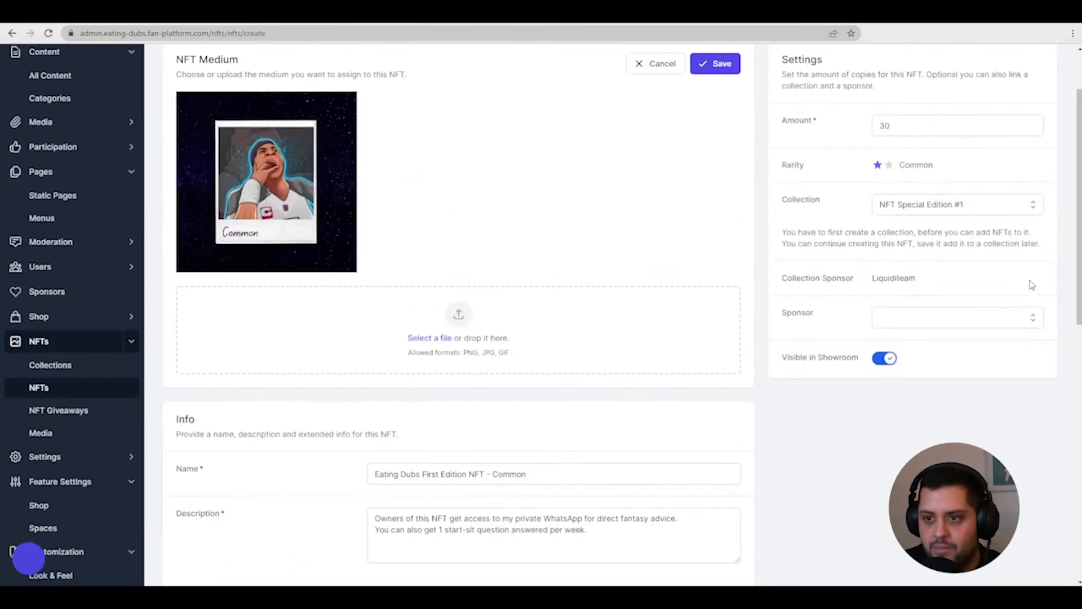
{"action": "left_click", "coordinate": [1036, 107]}
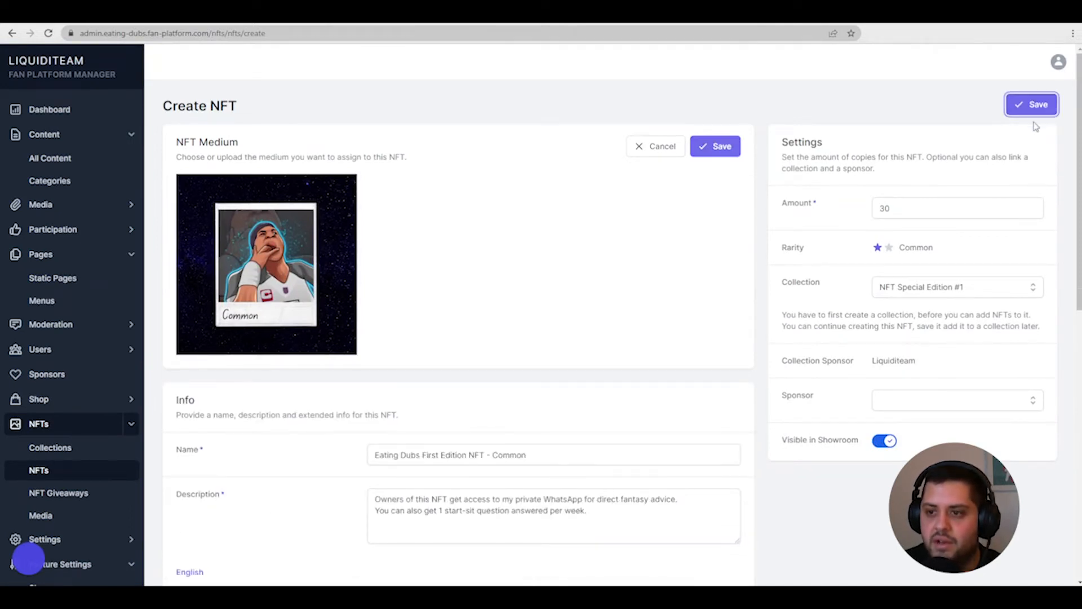
{"action": "scroll", "coordinate": [732, 341], "scroll_direction": "down", "scroll_amount": 1}
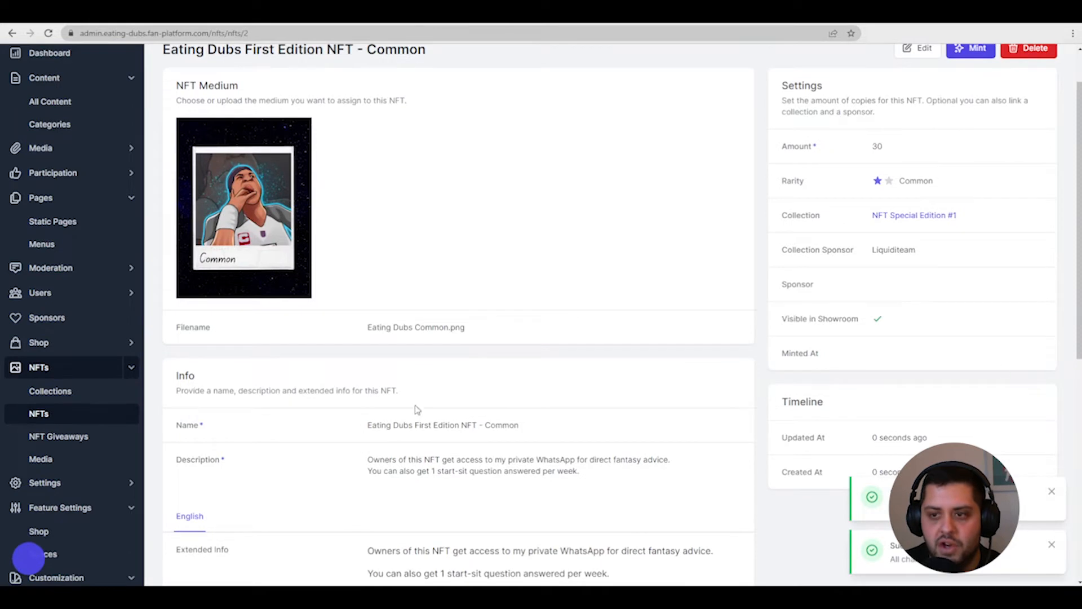
{"action": "scroll", "coordinate": [417, 410], "scroll_direction": "up", "scroll_amount": 1}
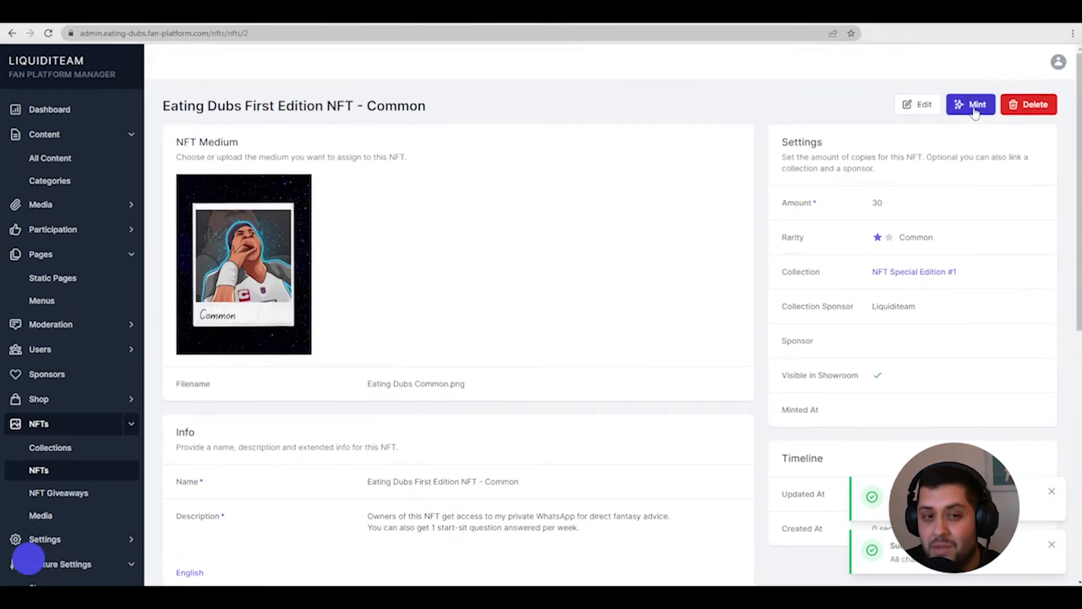
Step: Start another NFT from the NFT list and upload the Rare card image as its medium
{"action": "left_click", "coordinate": [119, 472]}
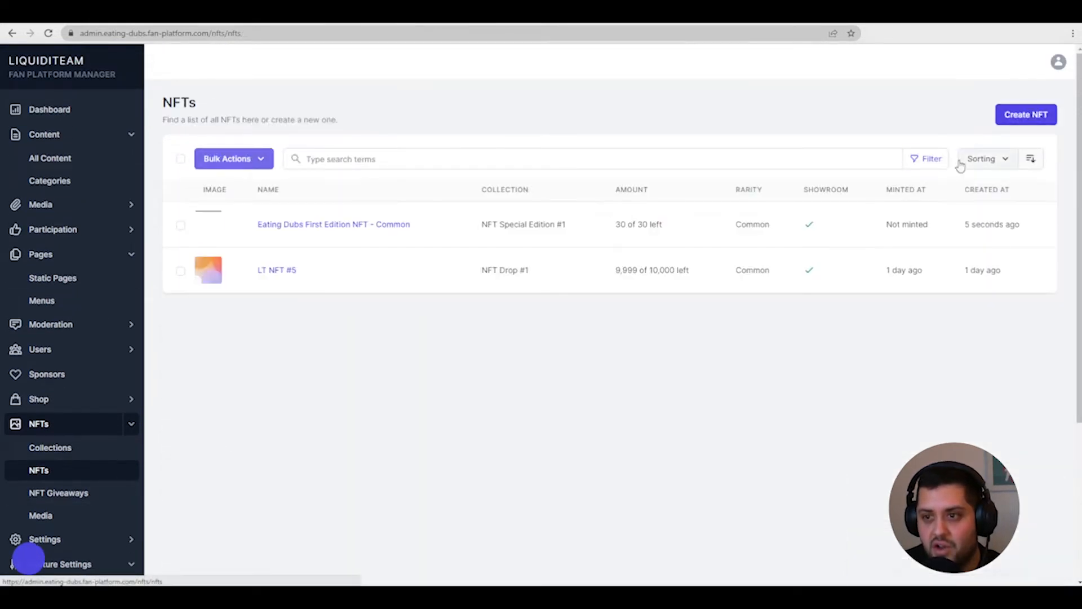
{"action": "left_click", "coordinate": [1016, 117]}
{"action": "left_click", "coordinate": [692, 149]}
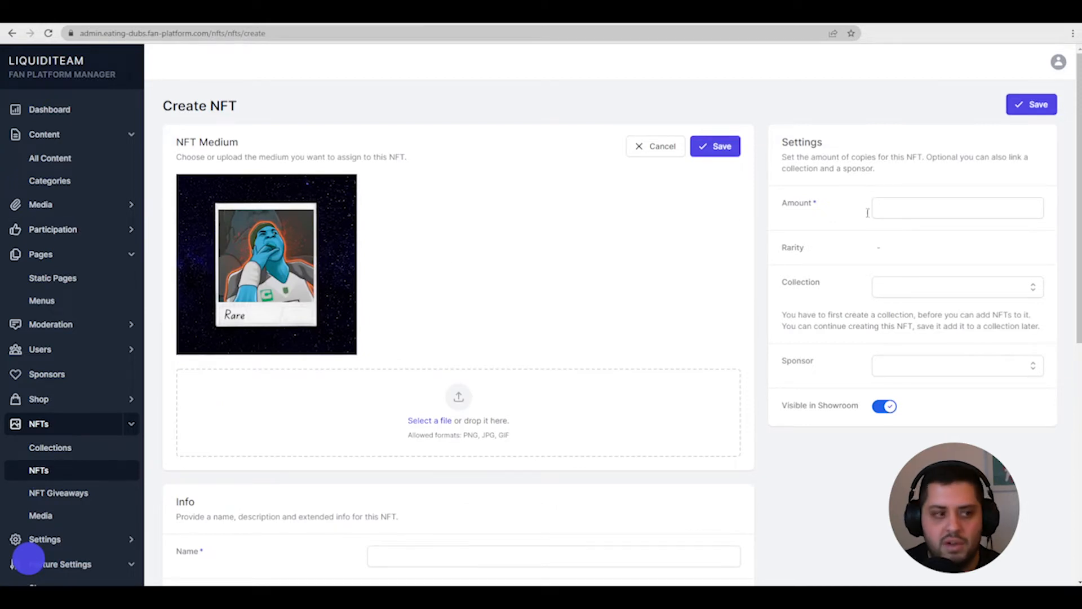
Step: Set the Rare NFT's amount to 20 copies
{"action": "left_click", "coordinate": [899, 204]}
{"action": "type", "text": "2"}
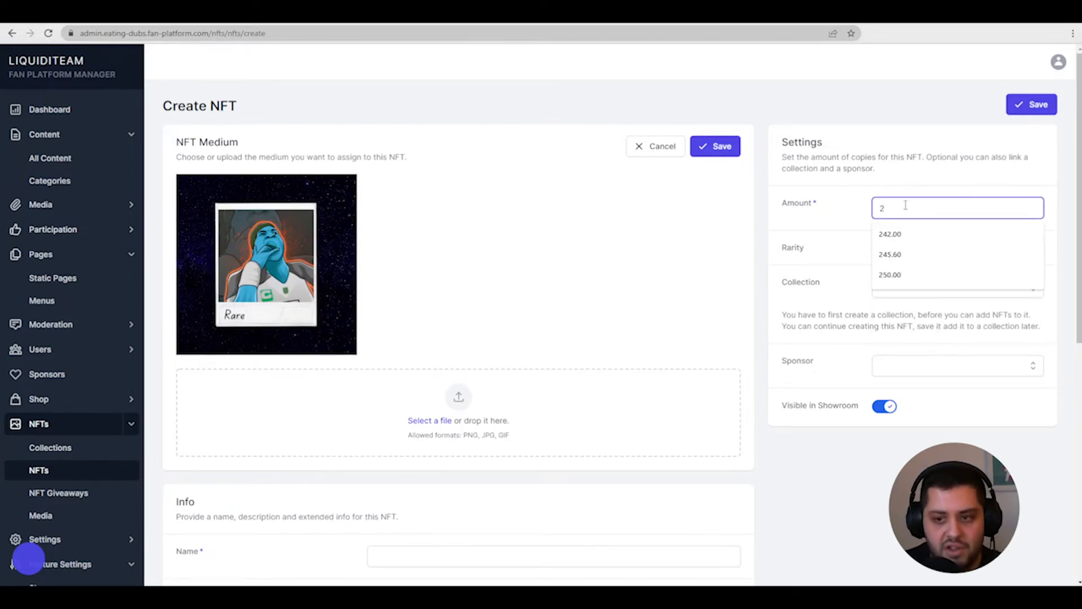
{"action": "type", "text": "0"}
Step: Name the NFT "Eating Dubs First Edition NFT - Rare"
{"action": "scroll", "coordinate": [287, 387], "scroll_direction": "down", "scroll_amount": 5}
{"action": "left_click", "coordinate": [434, 215]}
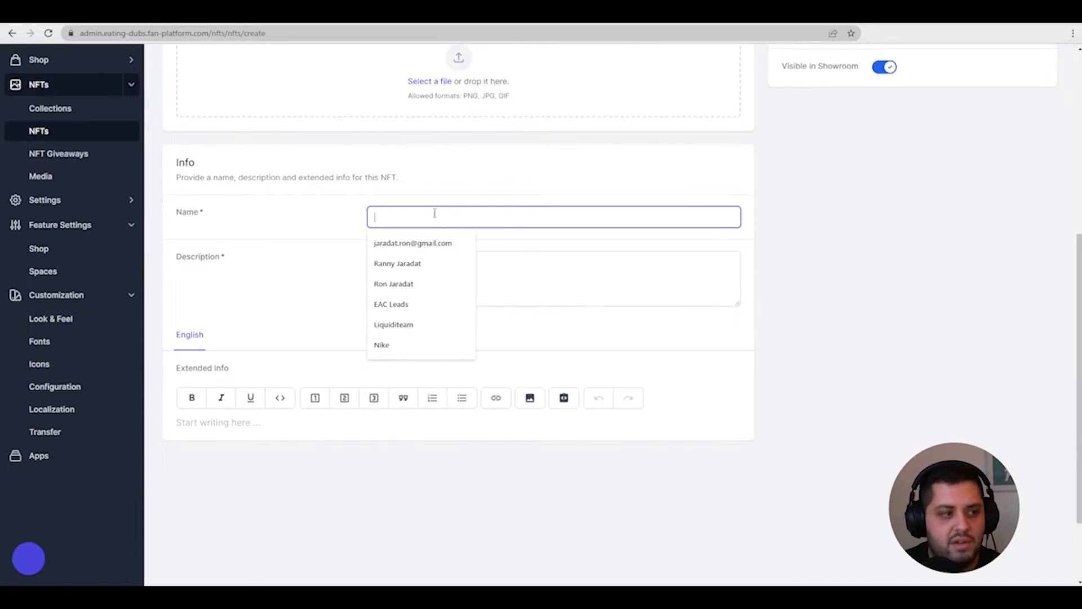
{"action": "left_click", "coordinate": [287, 282]}
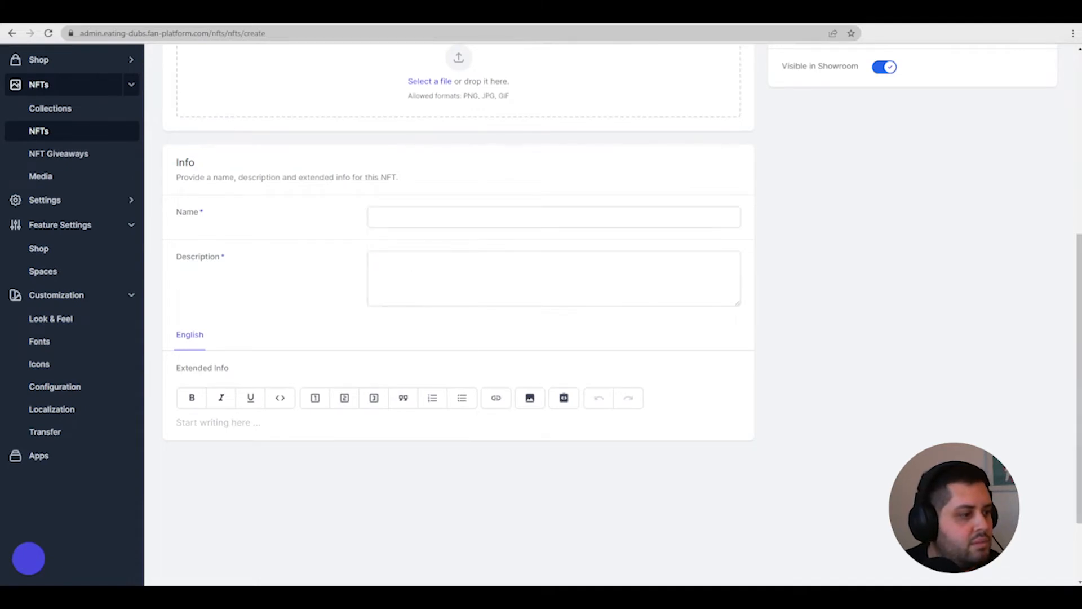
{"action": "left_click", "coordinate": [377, 217]}
{"action": "type", "text": "Eating Dubs First Edition NFT - Rare"}
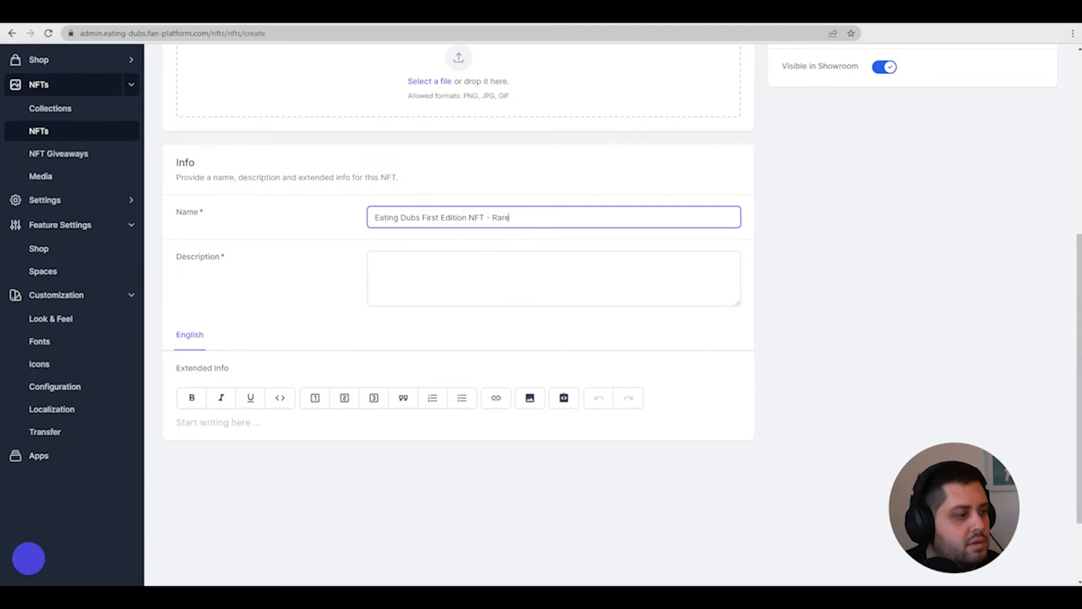
Step: Fill the Rare NFT's description and extended info with the text about private WhatsApp fantasy advice and 1 start-sit question answered per week
{"action": "key", "text": "alt+Tab"}
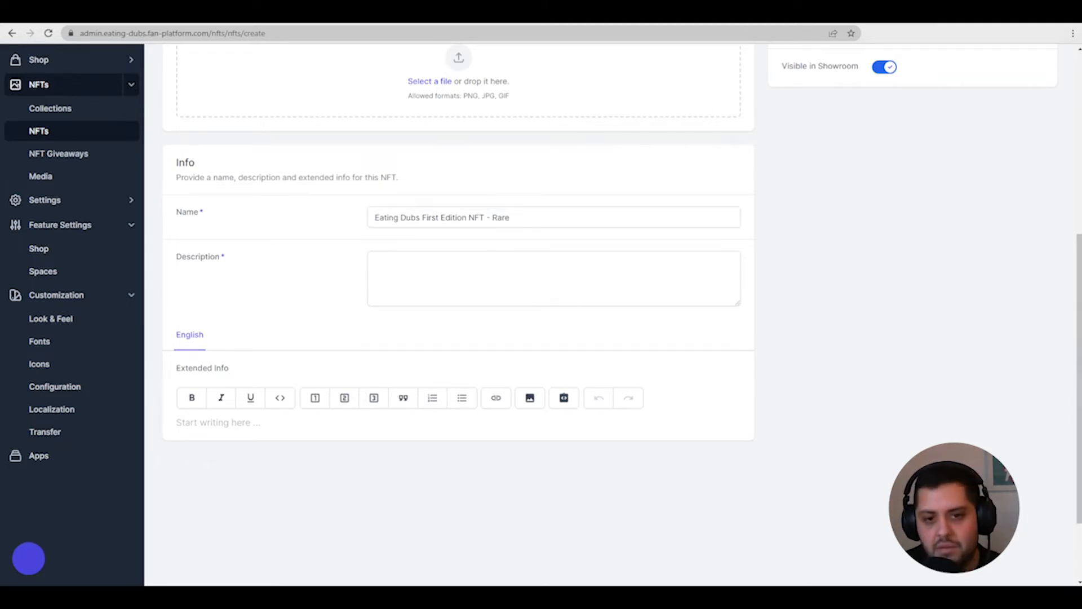
{"action": "left_click", "coordinate": [468, 281]}
{"action": "type", "text": "Owners of this NFT get access to my private WhatsApp for direct fantasy advice. You can also get 1 start-sit question answered per week."}
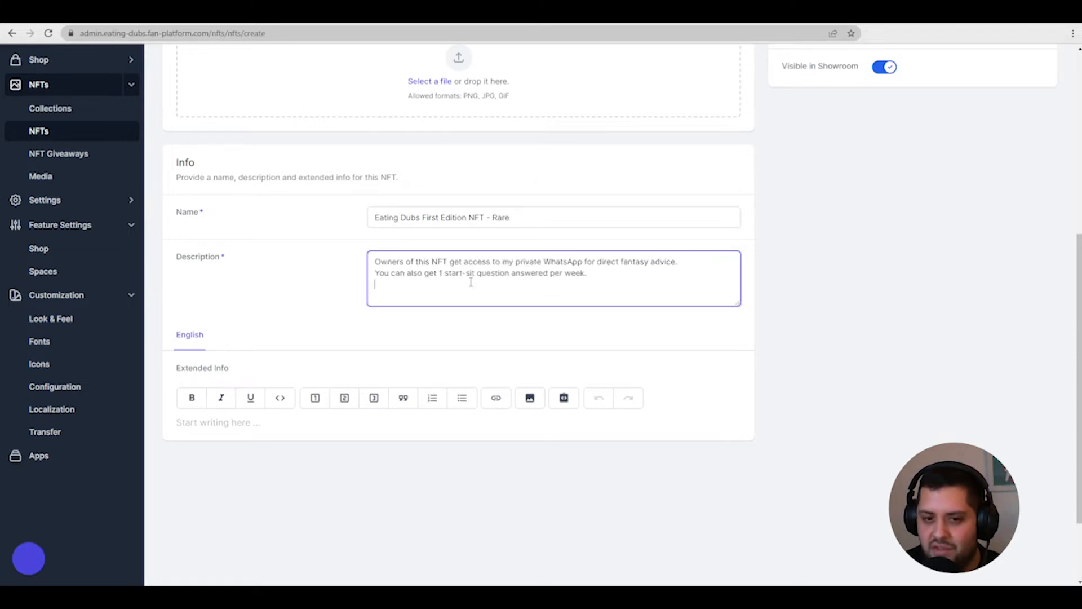
{"action": "left_click", "coordinate": [286, 428]}
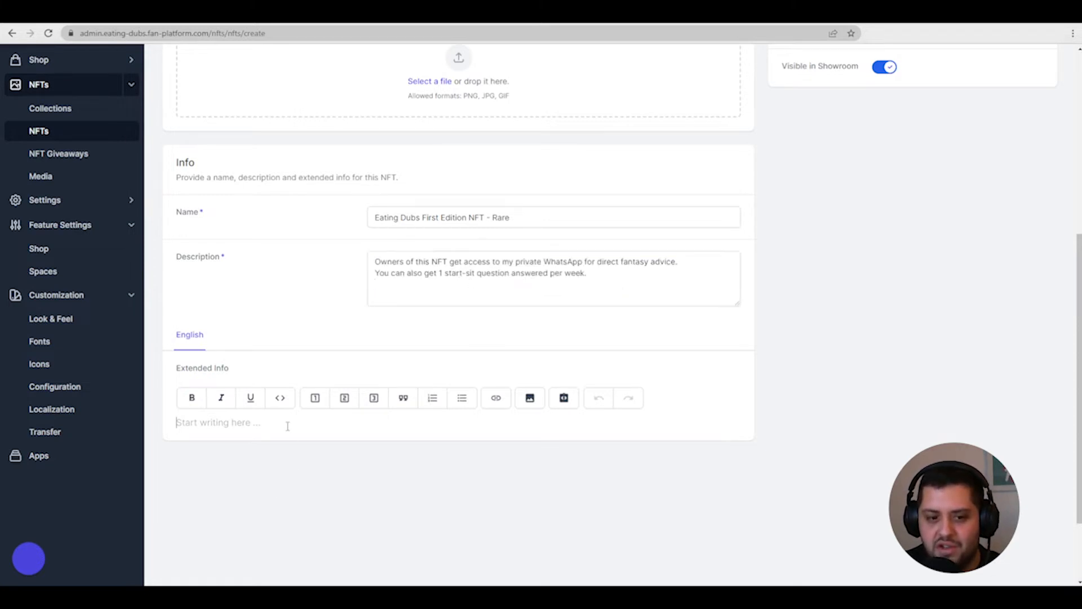
{"action": "type", "text": "Owners of this NFT get access to my private WhatsApp for direct fantasy advice. You can also get 1 start-sit question answered per week."}
{"action": "key", "text": "ctrl+v"}
{"action": "key", "text": "ctrl+v"}
Step: Save the Rare card medium and assign the NFT to the NFT Special Edition #1 collection
{"action": "scroll", "coordinate": [512, 503], "scroll_direction": "up", "scroll_amount": 6}
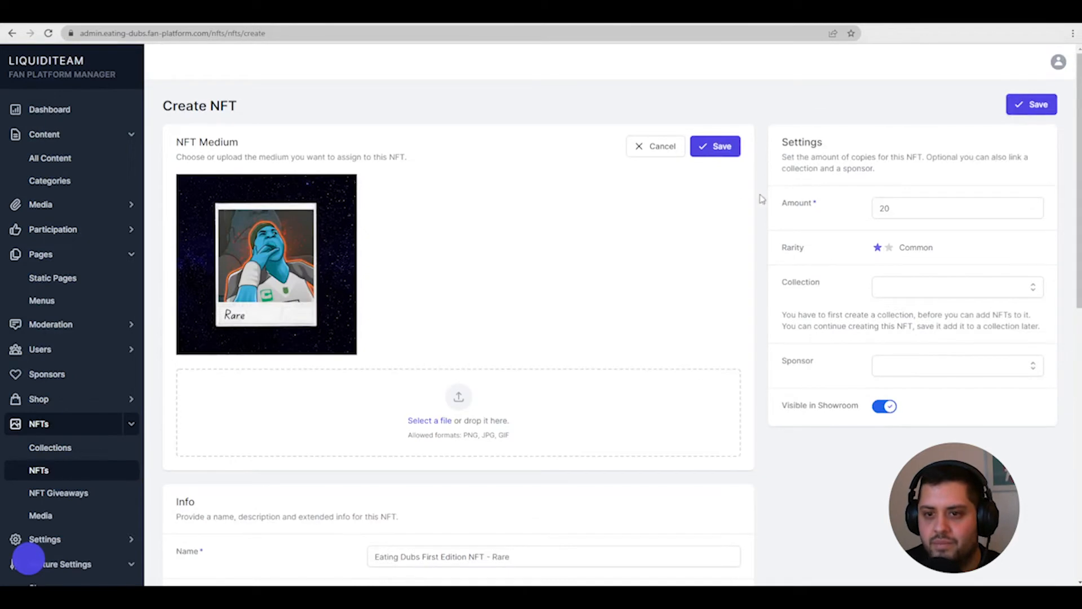
{"action": "left_click", "coordinate": [733, 148]}
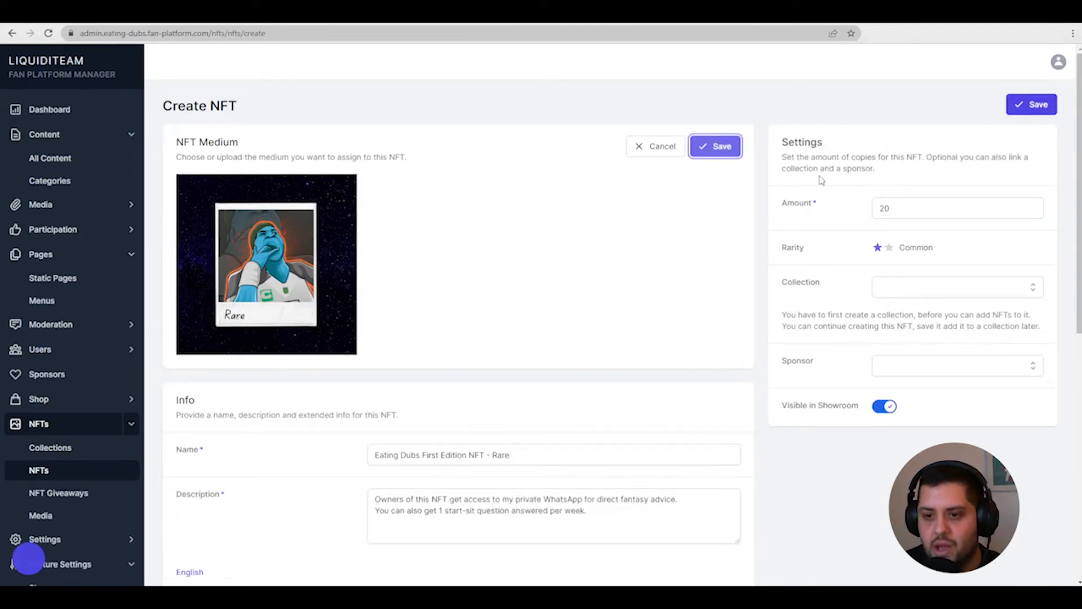
{"action": "left_click", "coordinate": [906, 285]}
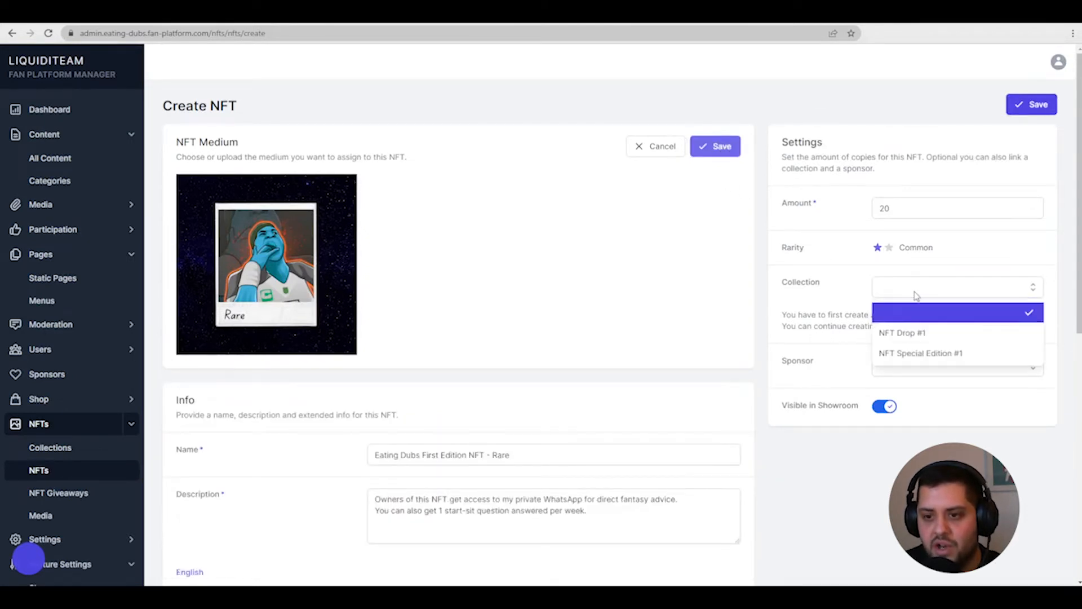
{"action": "left_click", "coordinate": [929, 355]}
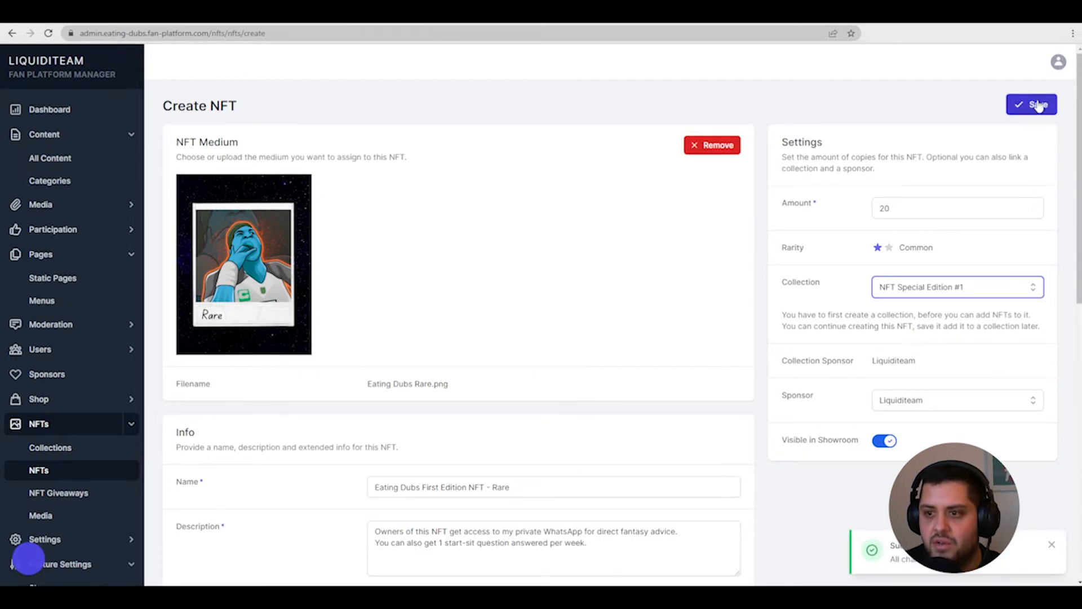
Step: Clear the Rare NFT's sponsor, then save the NFT and look over its detail page
{"action": "left_click", "coordinate": [963, 407]}
{"action": "left_click", "coordinate": [956, 445]}
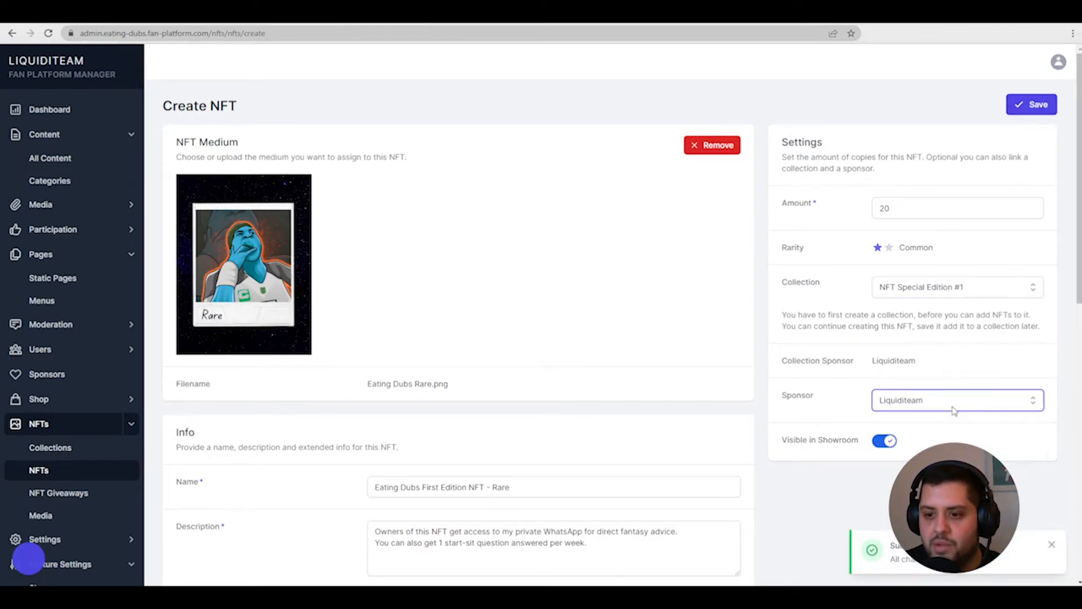
{"action": "left_click", "coordinate": [954, 408]}
{"action": "left_click", "coordinate": [951, 430]}
{"action": "left_click", "coordinate": [1031, 104]}
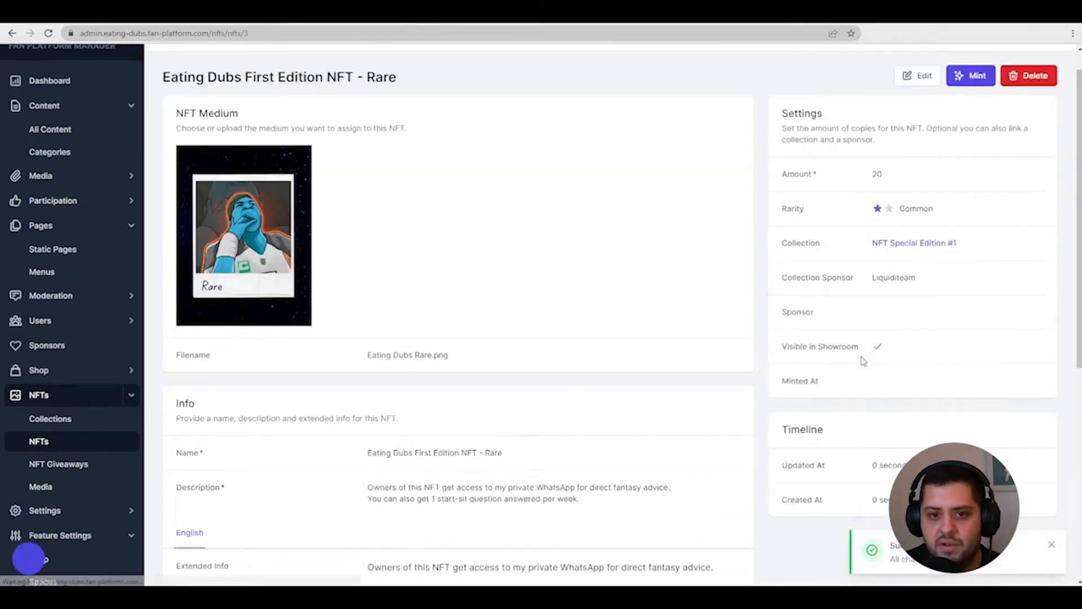
{"action": "scroll", "coordinate": [863, 360], "scroll_direction": "down", "scroll_amount": 5}
{"action": "scroll", "coordinate": [862, 360], "scroll_direction": "up", "scroll_amount": 5}
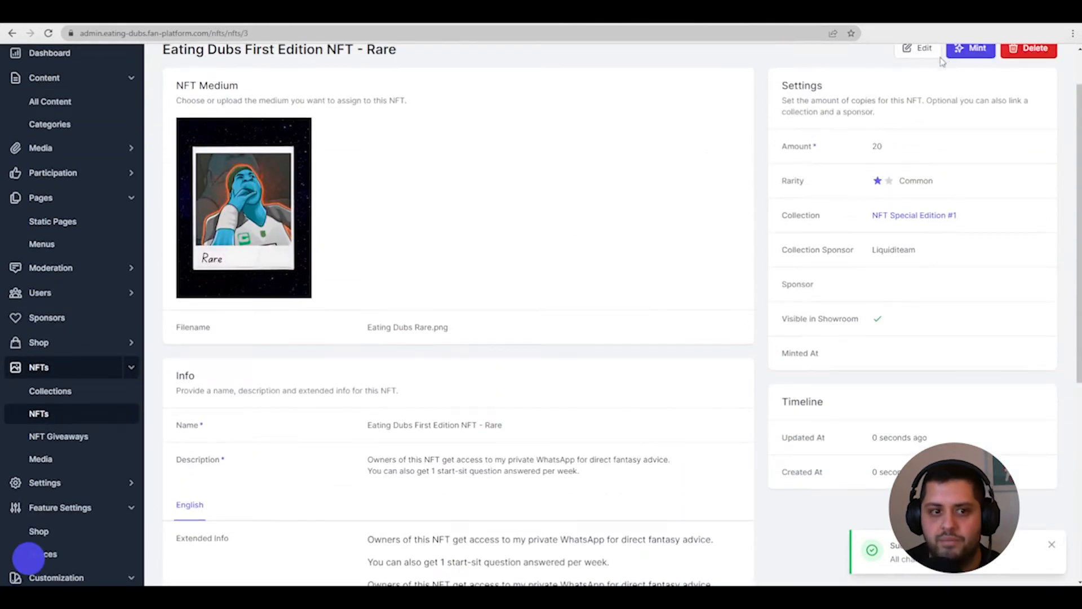
Step: Start another NFT from the NFT list and upload the Unique card image as its medium
{"action": "left_click", "coordinate": [35, 415]}
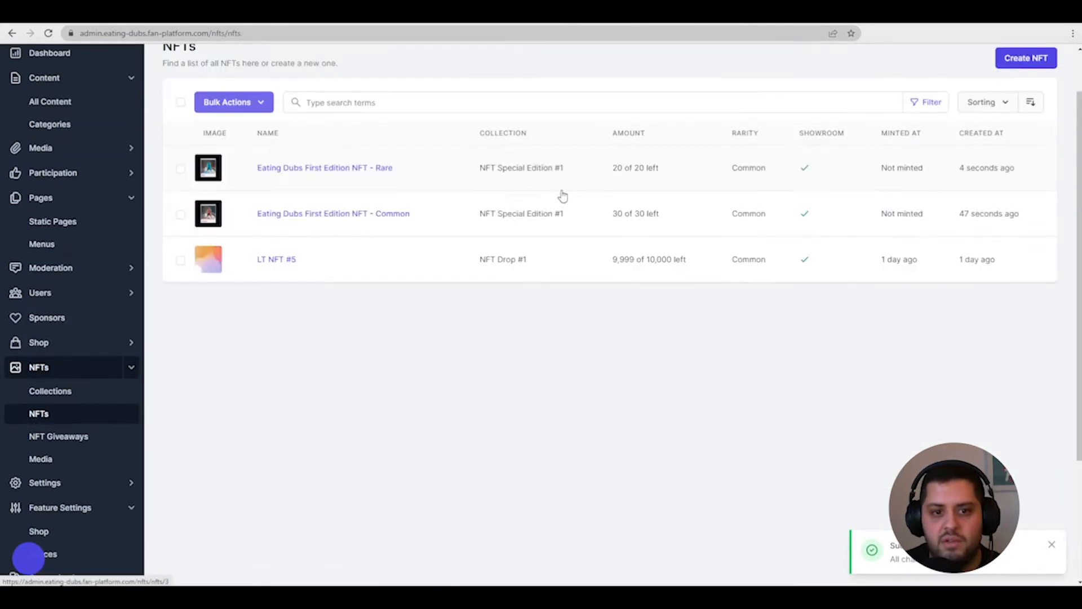
{"action": "left_click", "coordinate": [1045, 62]}
{"action": "left_click", "coordinate": [698, 90]}
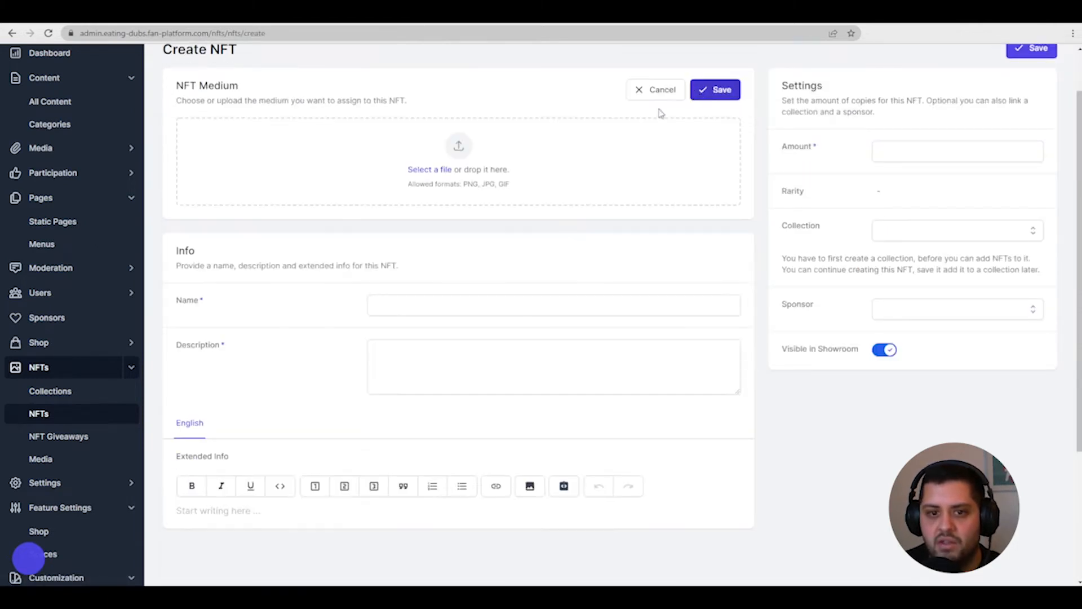
{"action": "left_click", "coordinate": [422, 170]}
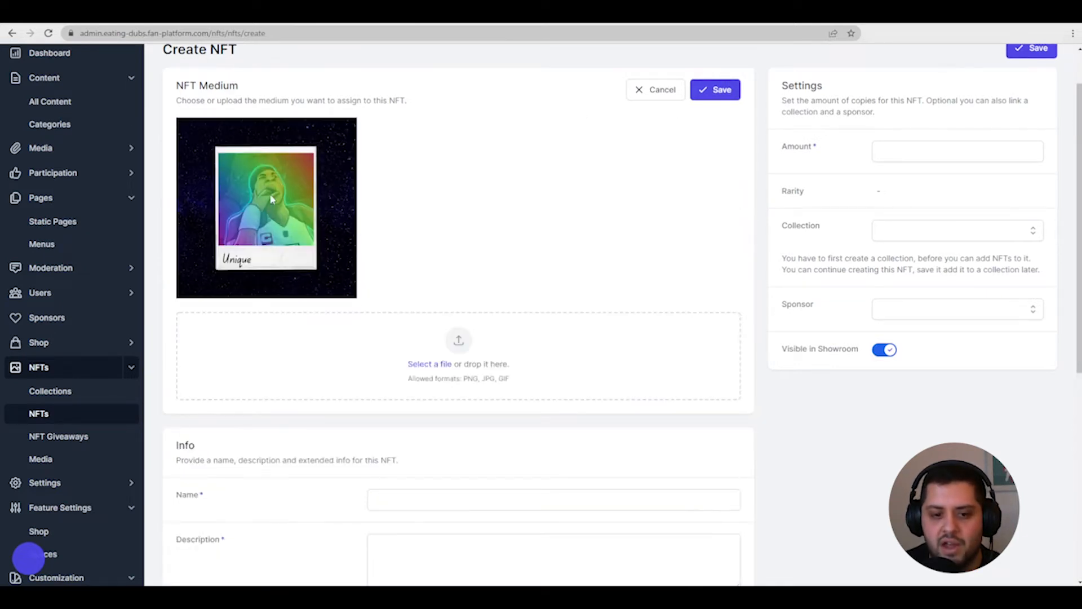
Step: Set the Unique NFT's amount to 1 and assign it to the NFT Special Edition #1 collection
{"action": "scroll", "coordinate": [452, 473], "scroll_direction": "up", "scroll_amount": 1}
{"action": "left_click", "coordinate": [883, 208]}
{"action": "type", "text": "1"}
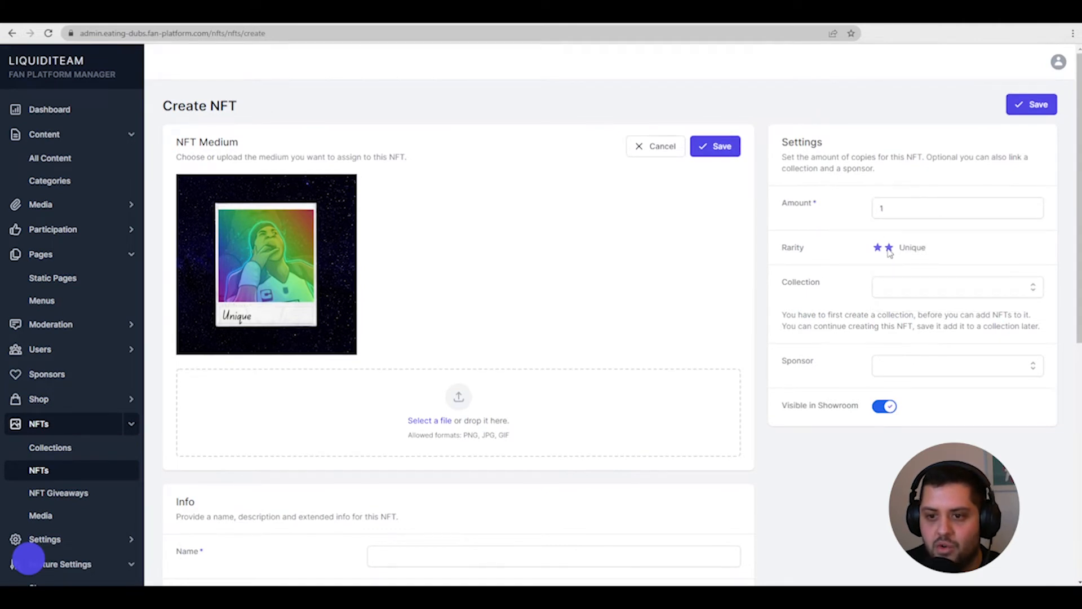
{"action": "left_click", "coordinate": [920, 288]}
{"action": "left_click", "coordinate": [930, 353]}
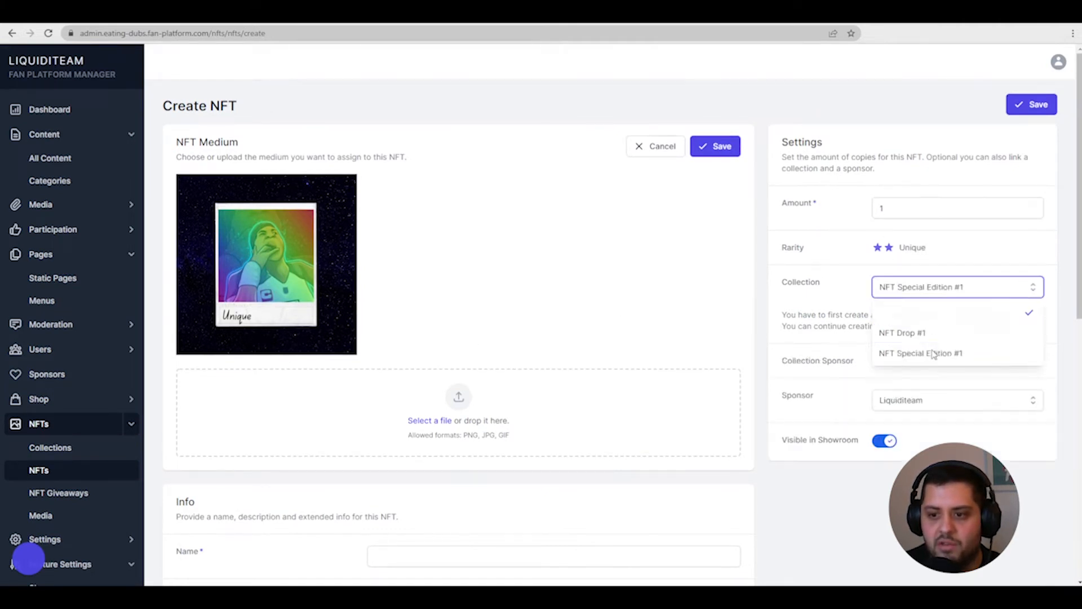
Step: Clear the Unique NFT's own sponsor
{"action": "left_click", "coordinate": [925, 400]}
{"action": "left_click", "coordinate": [925, 424]}
{"action": "scroll", "coordinate": [612, 454], "scroll_direction": "down", "scroll_amount": 6}
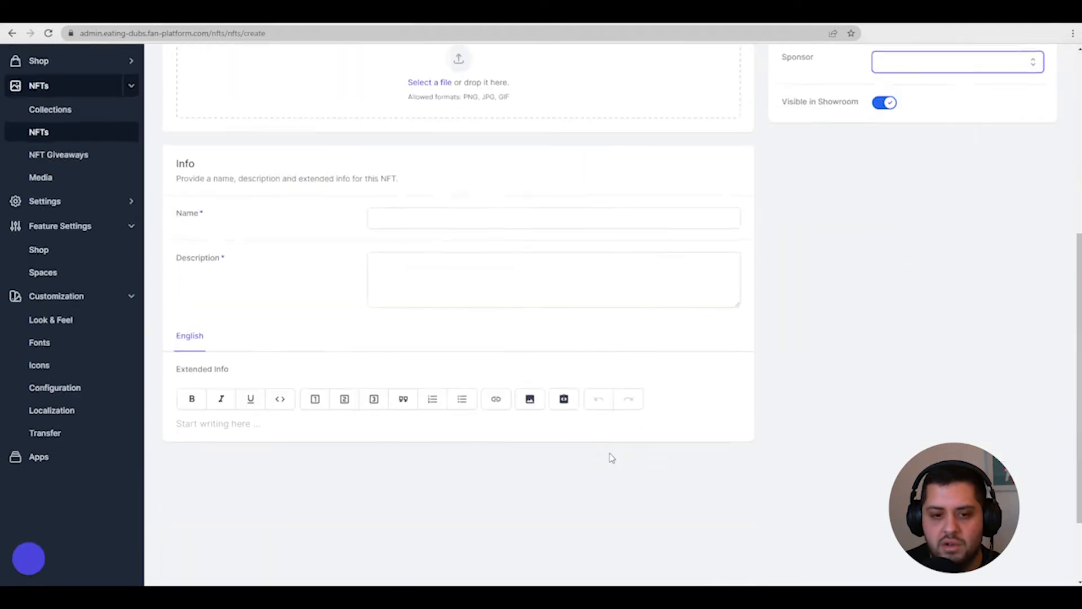
{"action": "left_click", "coordinate": [414, 215]}
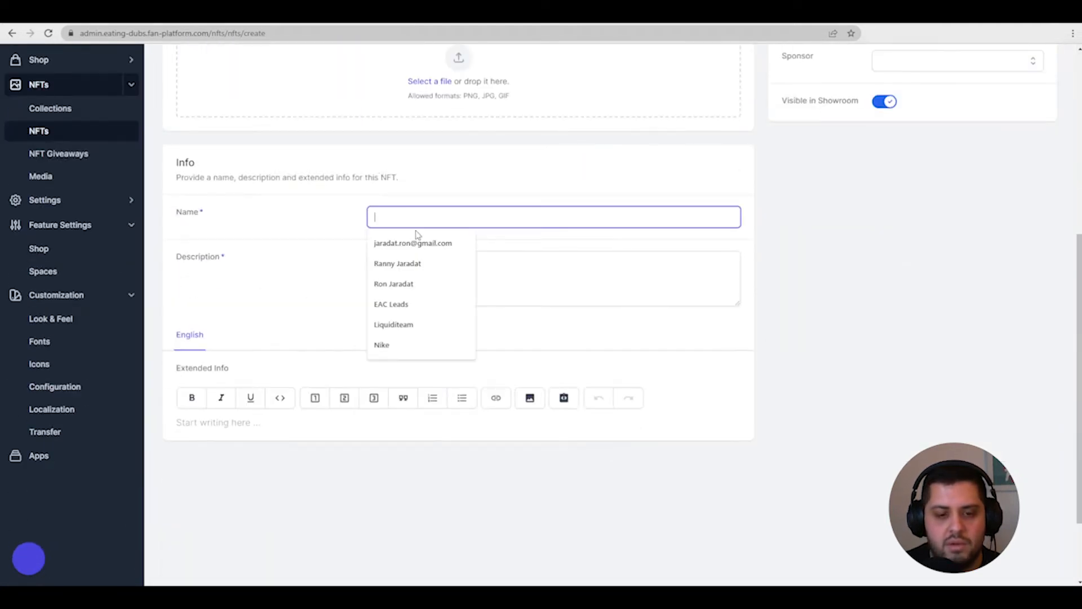
{"action": "left_click", "coordinate": [788, 259]}
Step: Choose Liquiditeam as the Unique NFT's sponsor and compare it with the collection sponsor
{"action": "scroll", "coordinate": [897, 253], "scroll_direction": "up", "scroll_amount": 4}
{"action": "left_click", "coordinate": [946, 285]}
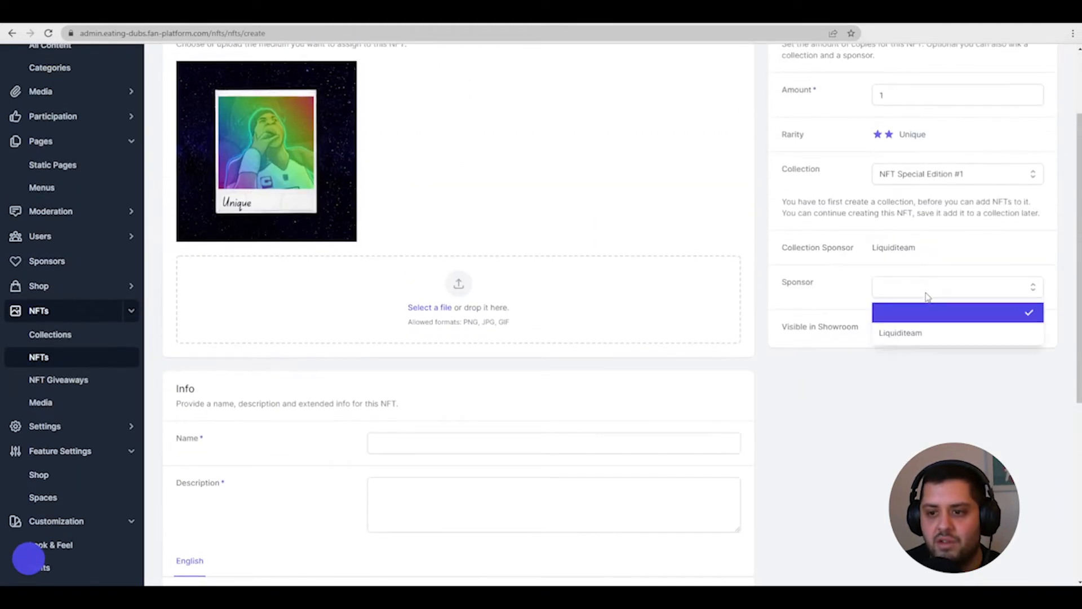
{"action": "left_click", "coordinate": [913, 331]}
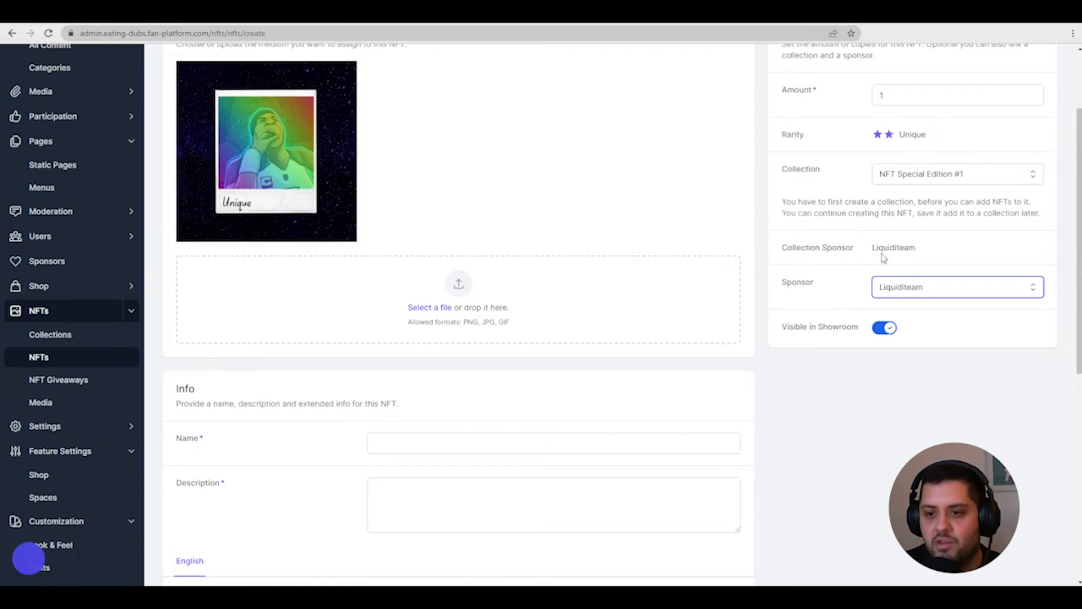
{"action": "left_click_drag", "start_coordinate": [860, 251], "coordinate": [739, 249]}
{"action": "left_click", "coordinate": [952, 257]}
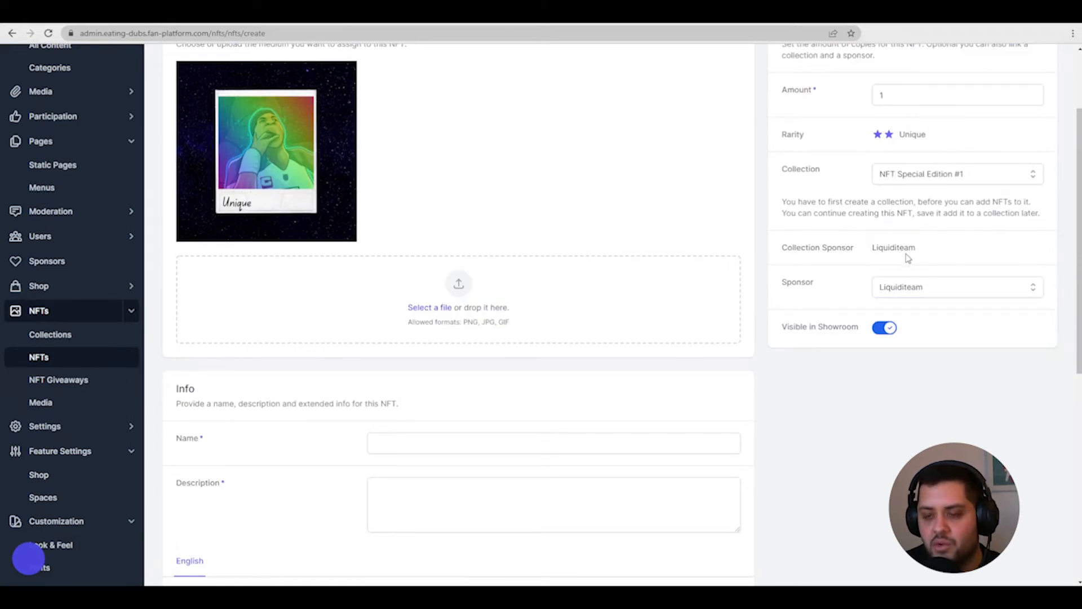
Step: Remove the sponsor from the Unique NFT again and view the info fields offered without one
{"action": "left_click", "coordinate": [916, 293]}
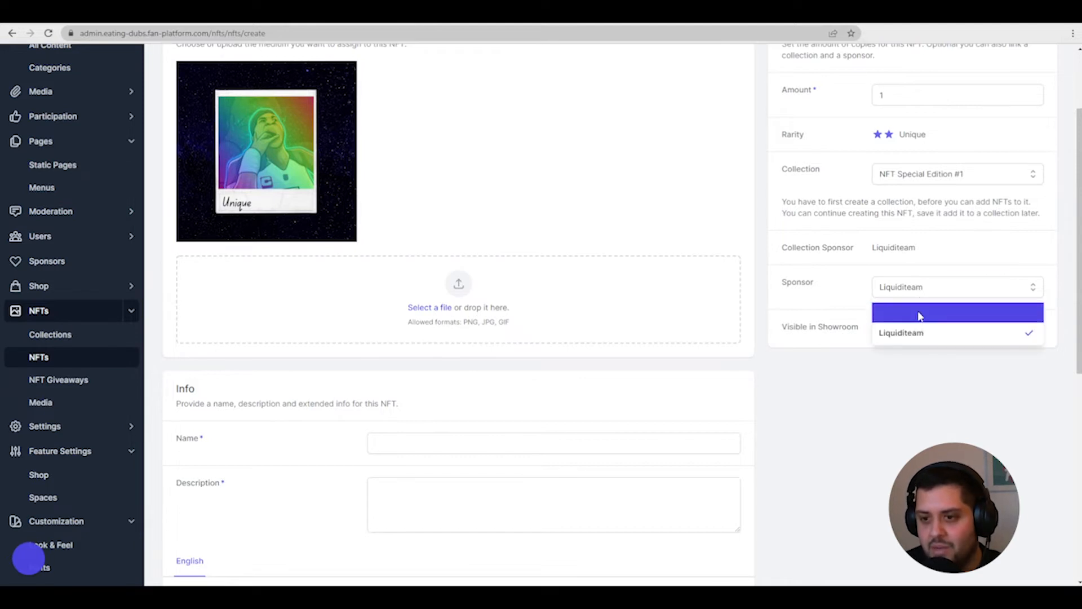
{"action": "left_click", "coordinate": [921, 317]}
{"action": "scroll", "coordinate": [650, 353], "scroll_direction": "down", "scroll_amount": 5}
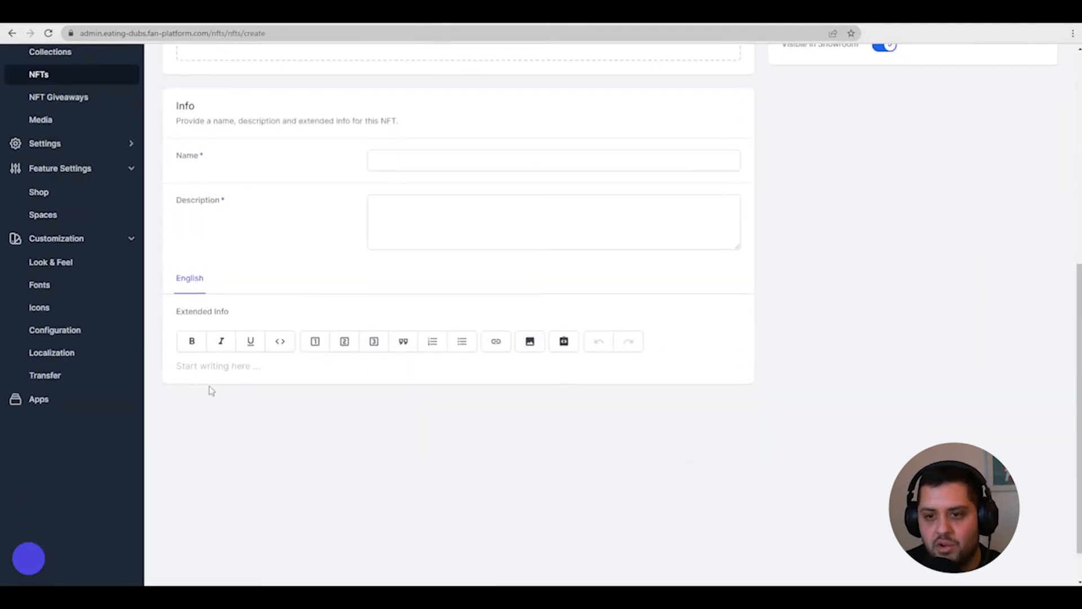
Step: Set the Unique NFT's sponsor to Liquiditeam and look over the external link fields in the info section
{"action": "scroll", "coordinate": [208, 389], "scroll_direction": "up", "scroll_amount": 4}
{"action": "left_click", "coordinate": [924, 235]}
{"action": "left_click", "coordinate": [922, 274]}
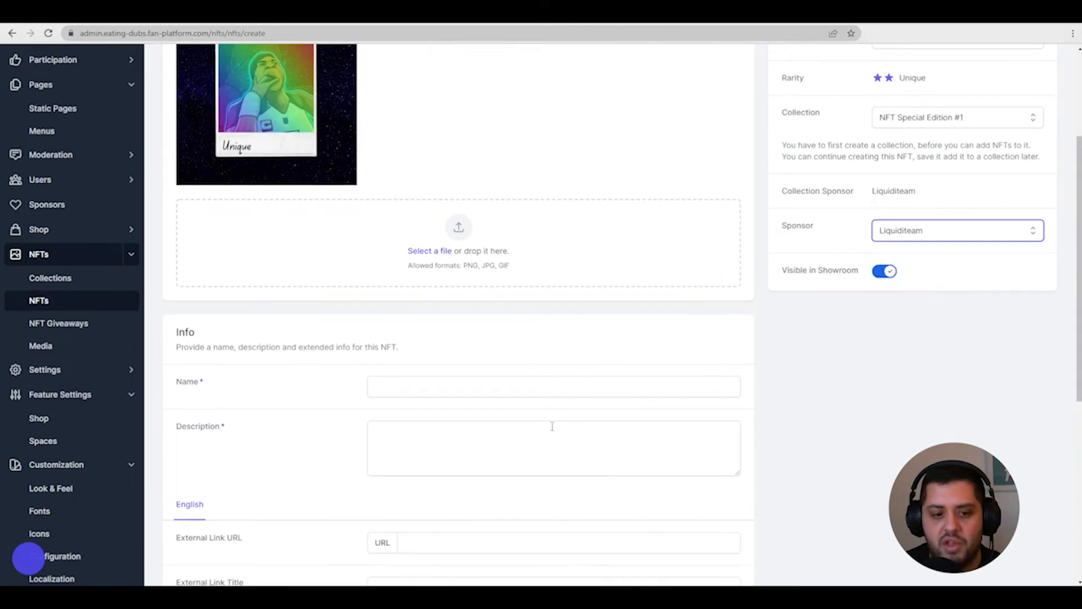
{"action": "scroll", "coordinate": [551, 428], "scroll_direction": "down", "scroll_amount": 4}
{"action": "left_click", "coordinate": [397, 366]}
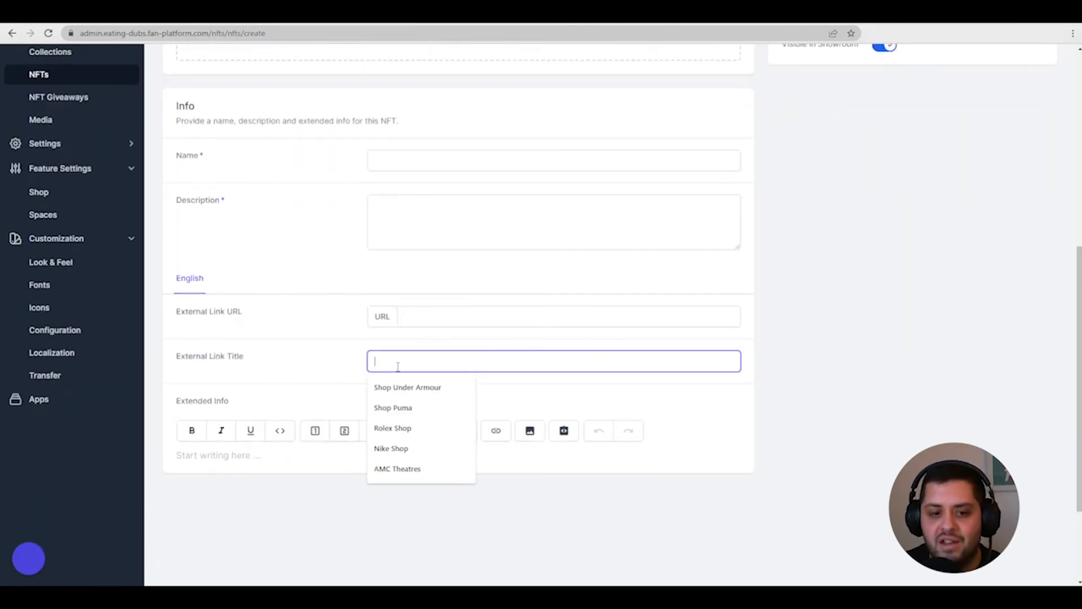
{"action": "left_click", "coordinate": [261, 458]}
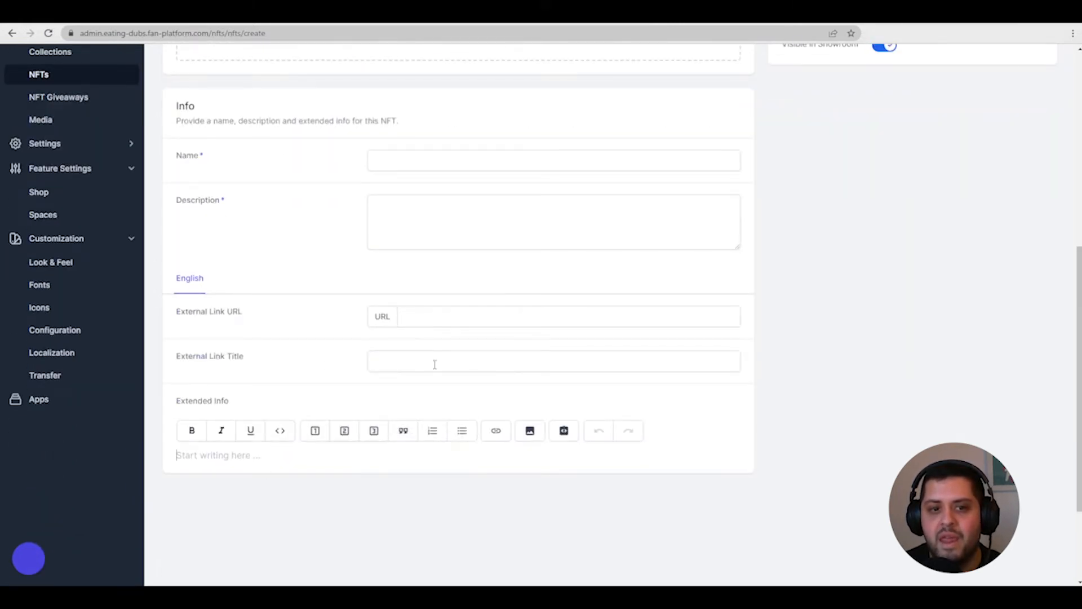
{"action": "scroll", "coordinate": [370, 416], "scroll_direction": "up", "scroll_amount": 3}
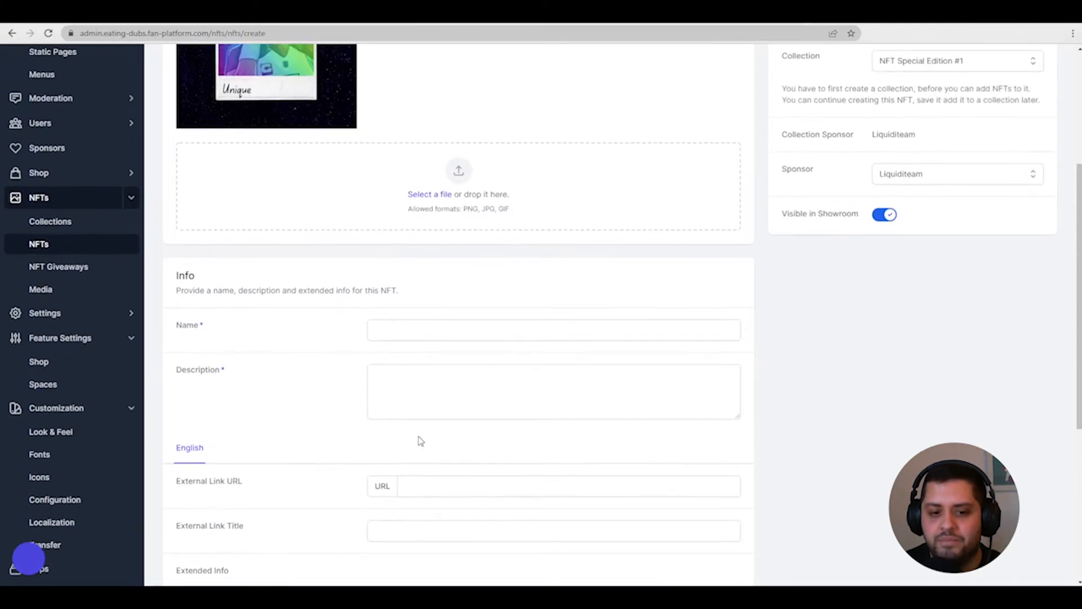
{"action": "scroll", "coordinate": [418, 441], "scroll_direction": "down", "scroll_amount": 2}
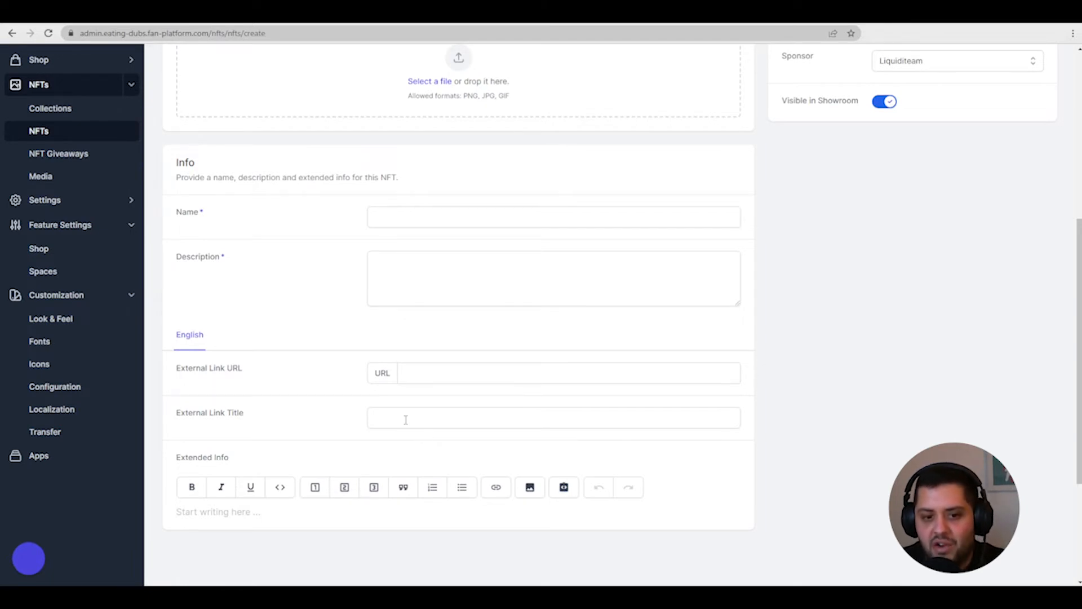
{"action": "left_click", "coordinate": [404, 419]}
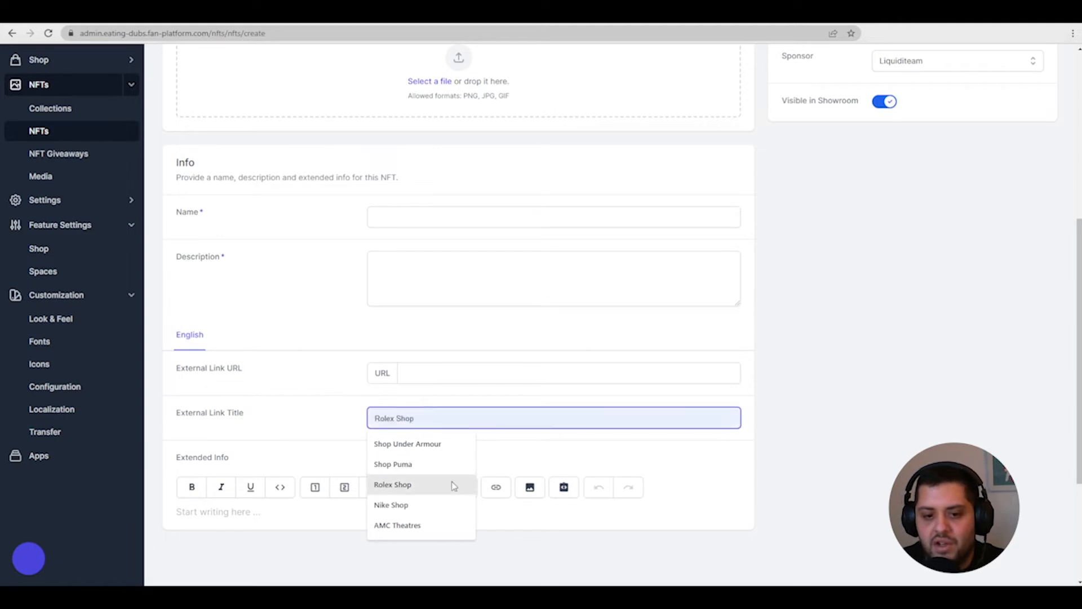
{"action": "left_click", "coordinate": [431, 468]}
{"action": "left_click", "coordinate": [438, 373]}
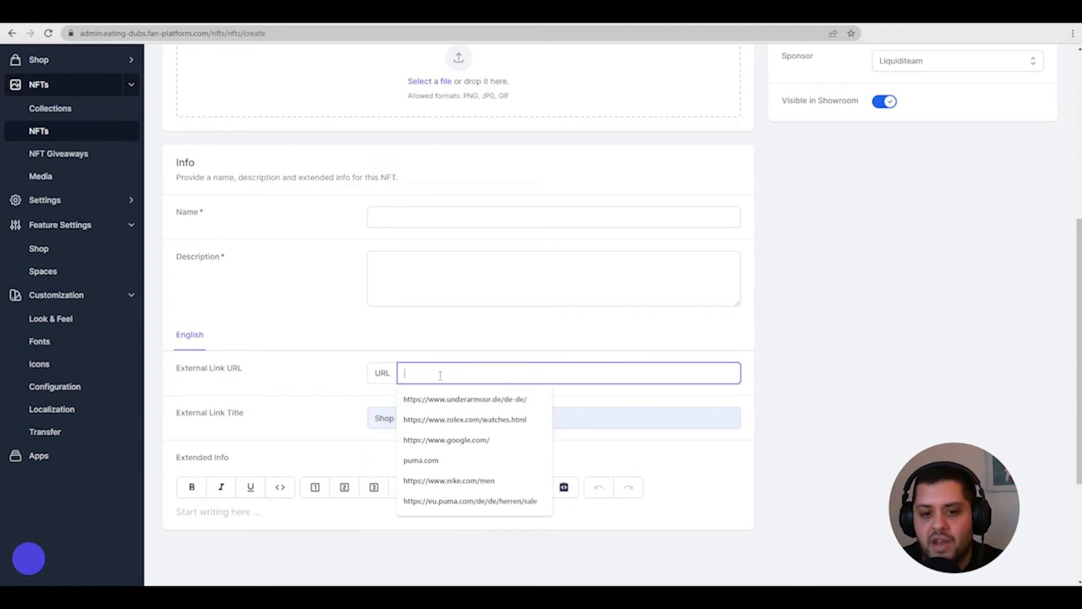
{"action": "left_click", "coordinate": [510, 501]}
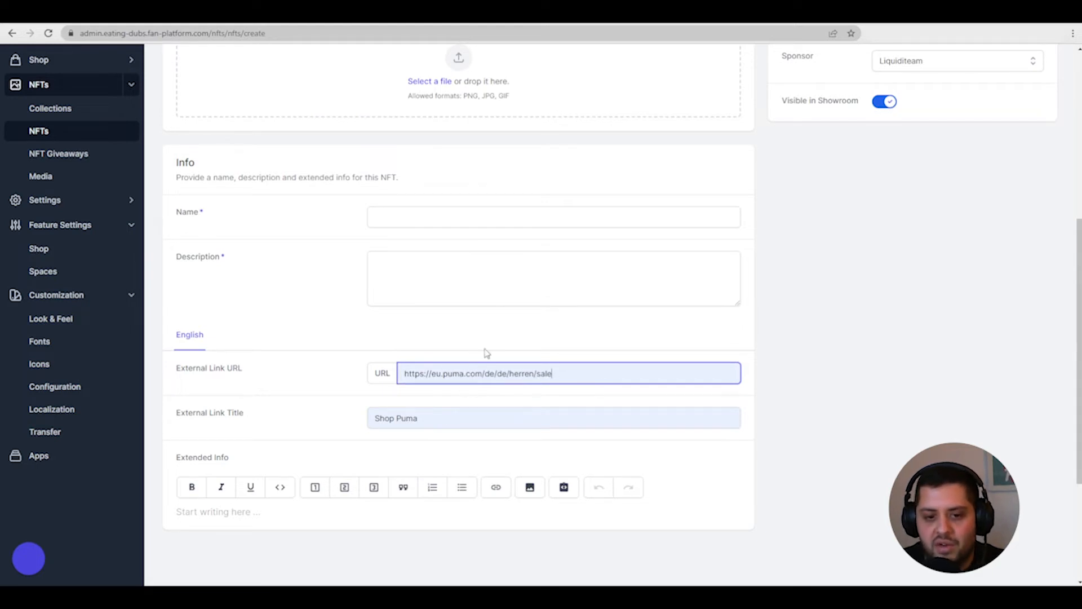
{"action": "left_click", "coordinate": [273, 514]}
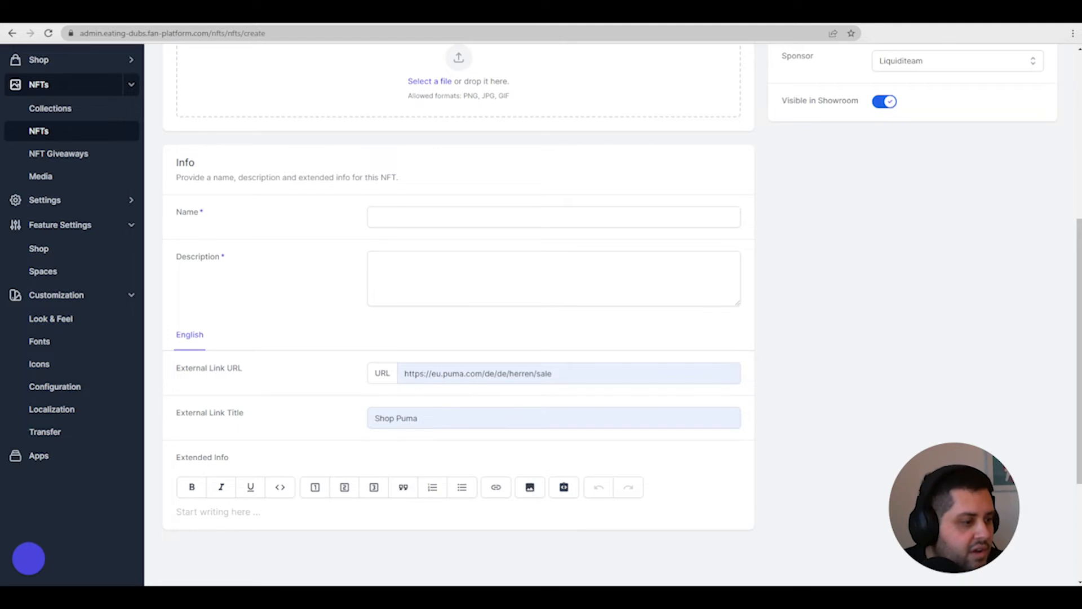
Step: Describe the private WhatsApp, weekly start-sit question and Lamborghini perks in the description, and name the NFT "Eating Dubs First Edition NFT - Unique"
{"action": "scroll", "coordinate": [75, 482], "scroll_direction": "up", "scroll_amount": 4}
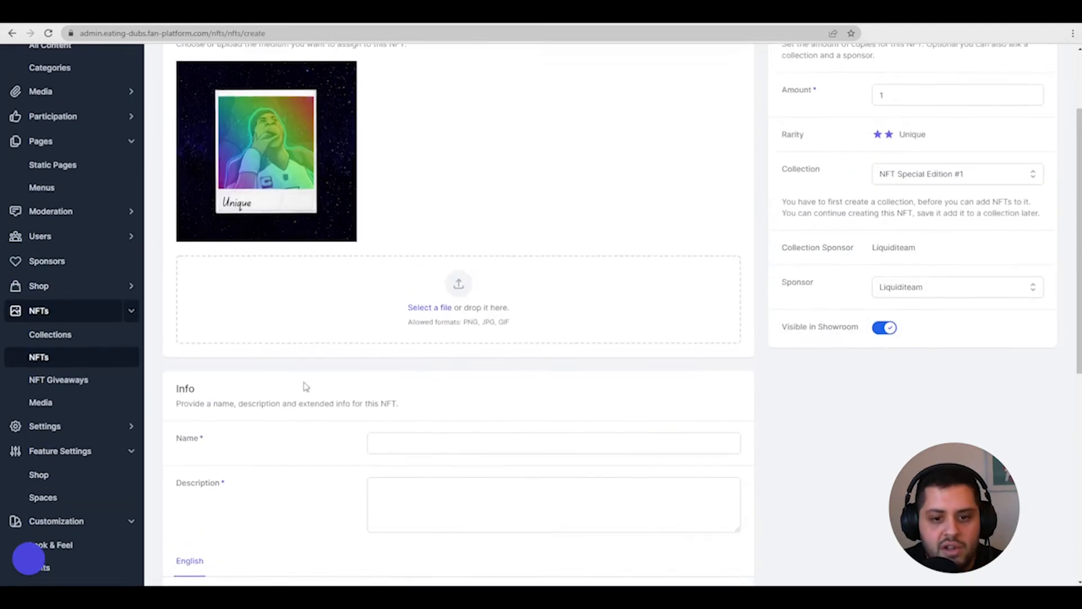
{"action": "left_click", "coordinate": [418, 502]}
{"action": "type", "text": "Owners of this NFT get access to my private WhatsApp for direct fantasy advice. You can also get 1 start-sit question answered per week You also get my Lamborghini"}
{"action": "scroll", "coordinate": [419, 502], "scroll_direction": "down", "scroll_amount": 1}
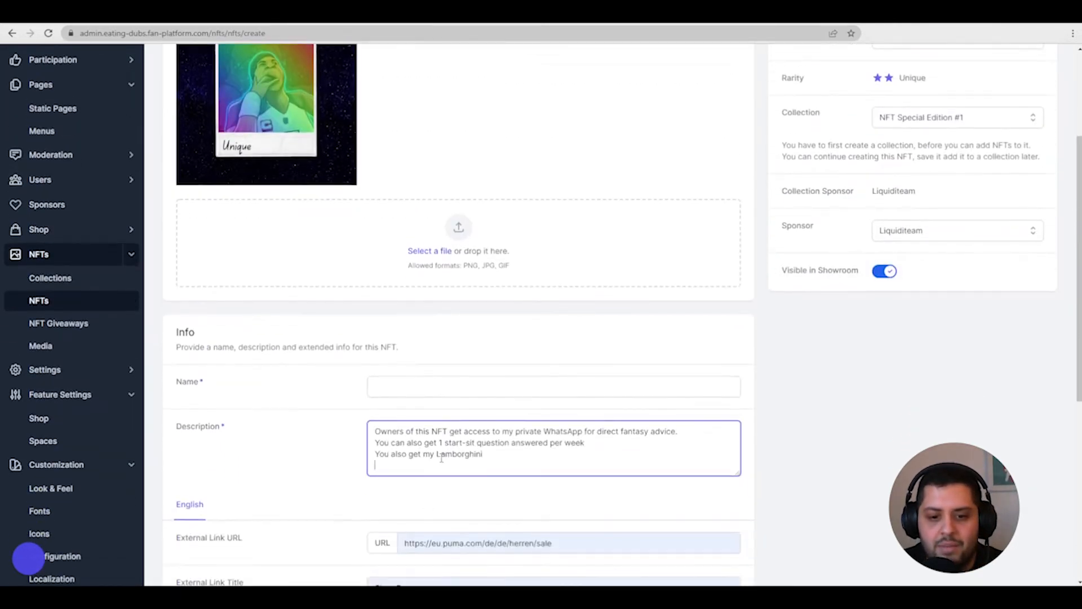
{"action": "left_click_drag", "start_coordinate": [488, 456], "coordinate": [373, 461]}
{"action": "left_click", "coordinate": [523, 444]}
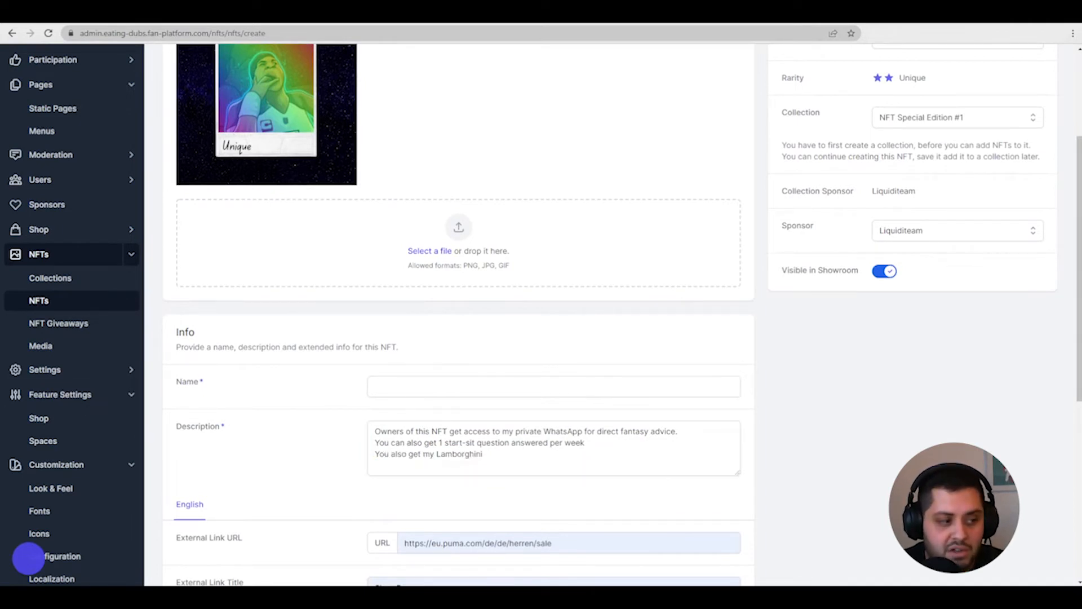
{"action": "left_click", "coordinate": [408, 384]}
{"action": "type", "text": "Eating Dubs First Edition NFT - Unique"}
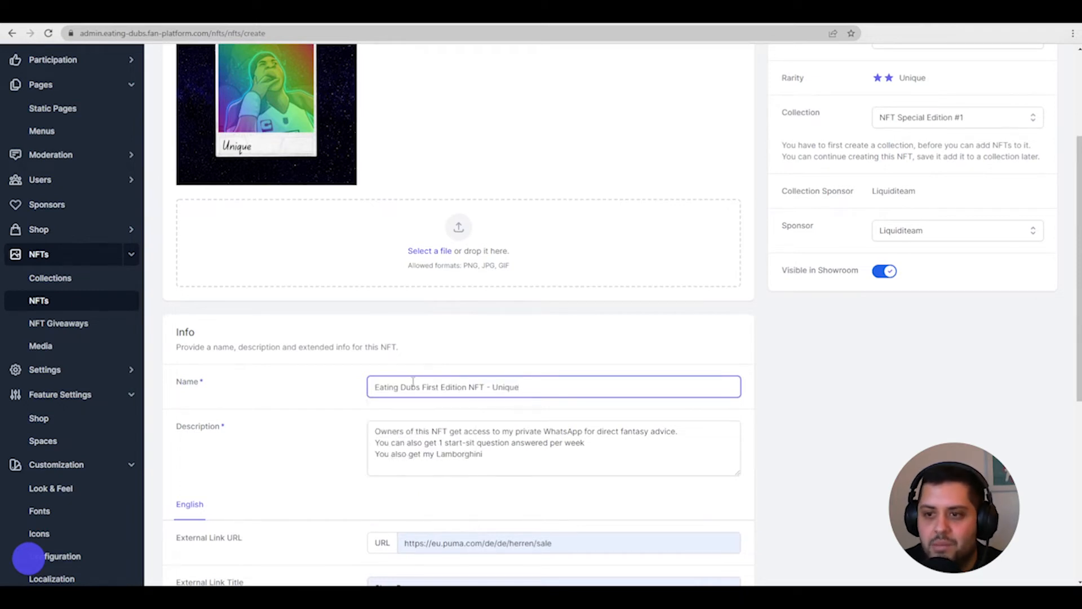
Step: Copy the Unique NFT's full description, including the WhatsApp, start-sit question and Lamborghini lines, into its extended info
{"action": "scroll", "coordinate": [427, 390], "scroll_direction": "down", "scroll_amount": 4}
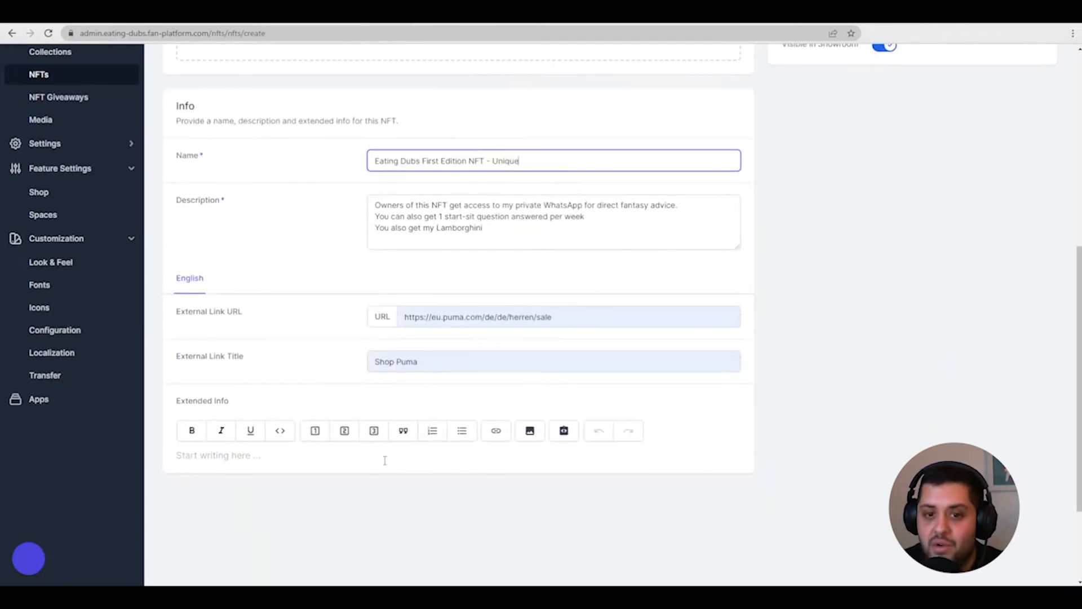
{"action": "left_click_drag", "start_coordinate": [484, 231], "coordinate": [378, 205]}
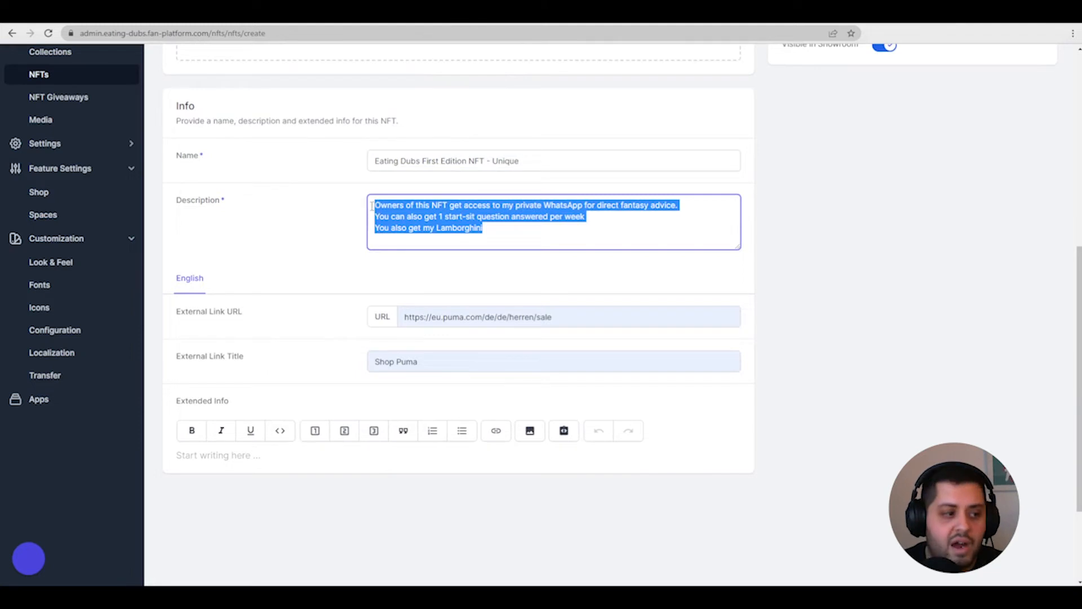
{"action": "left_click", "coordinate": [302, 453]}
{"action": "type", "text": "Owners of this NFT get access to my private WhatsApp for direct fantasy advice. You can also get 1 start-sit question answered per week You also get my Lamborghini"}
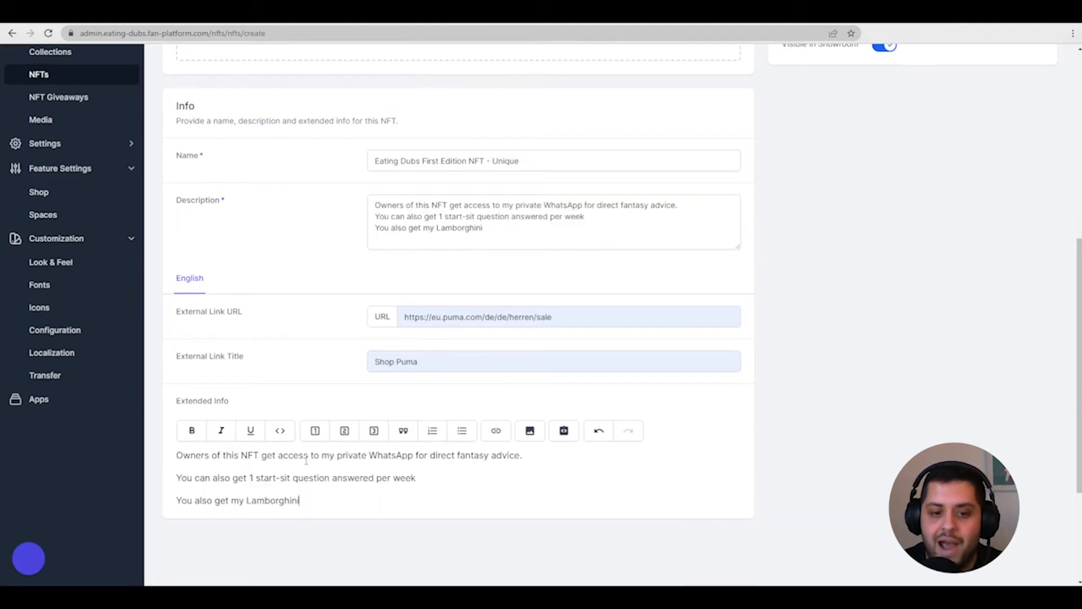
Step: Save the Unique NFT's medium, Eating Dubs Unique.png, and save the new NFT
{"action": "scroll", "coordinate": [372, 476], "scroll_direction": "up", "scroll_amount": 3}
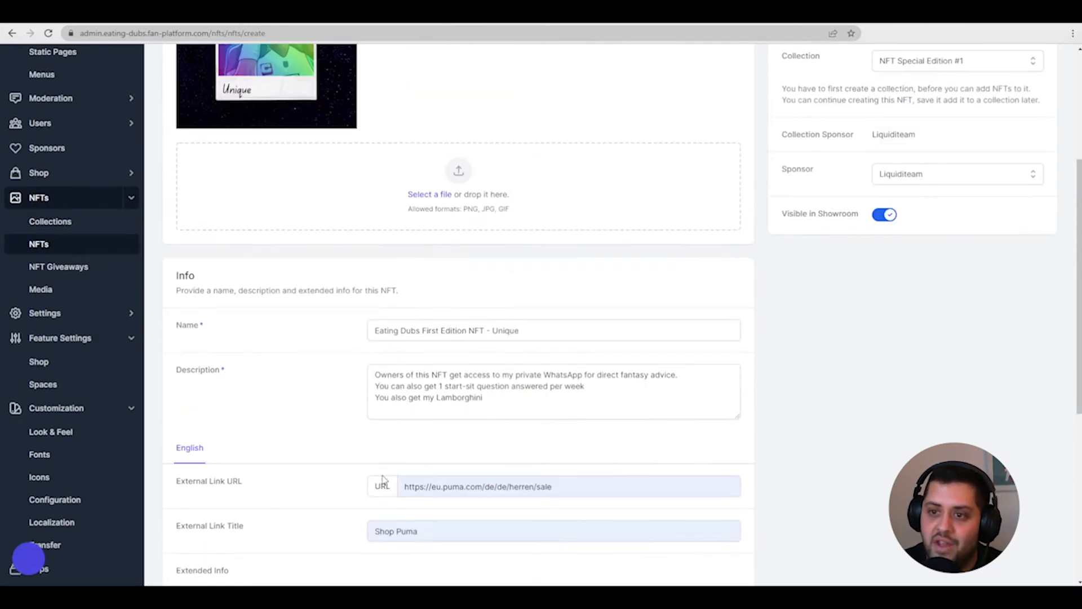
{"action": "scroll", "coordinate": [384, 479], "scroll_direction": "up", "scroll_amount": 4}
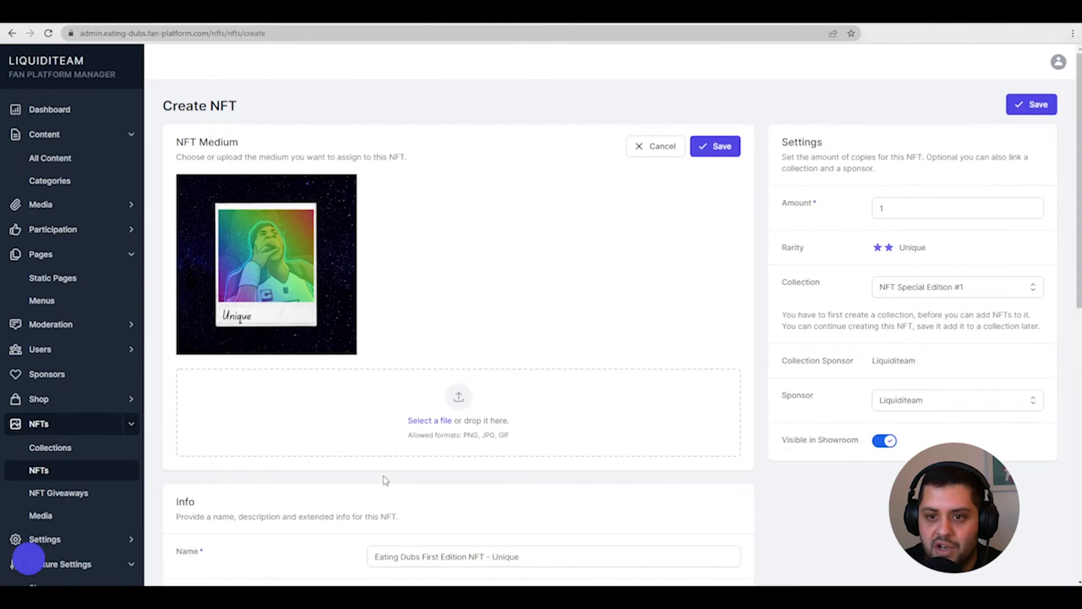
{"action": "left_click", "coordinate": [727, 155]}
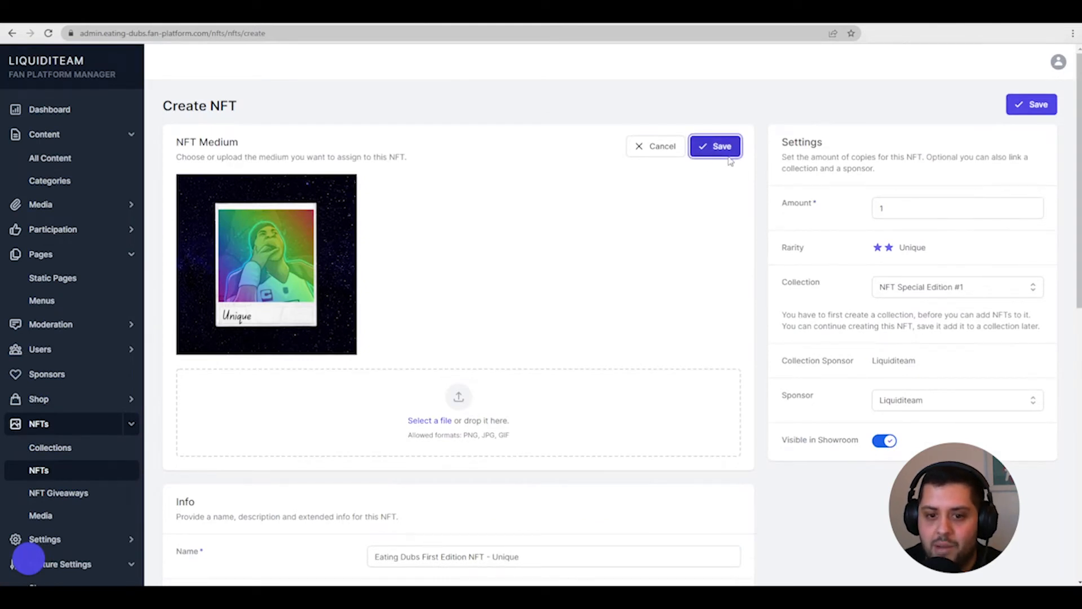
{"action": "left_click", "coordinate": [1043, 107]}
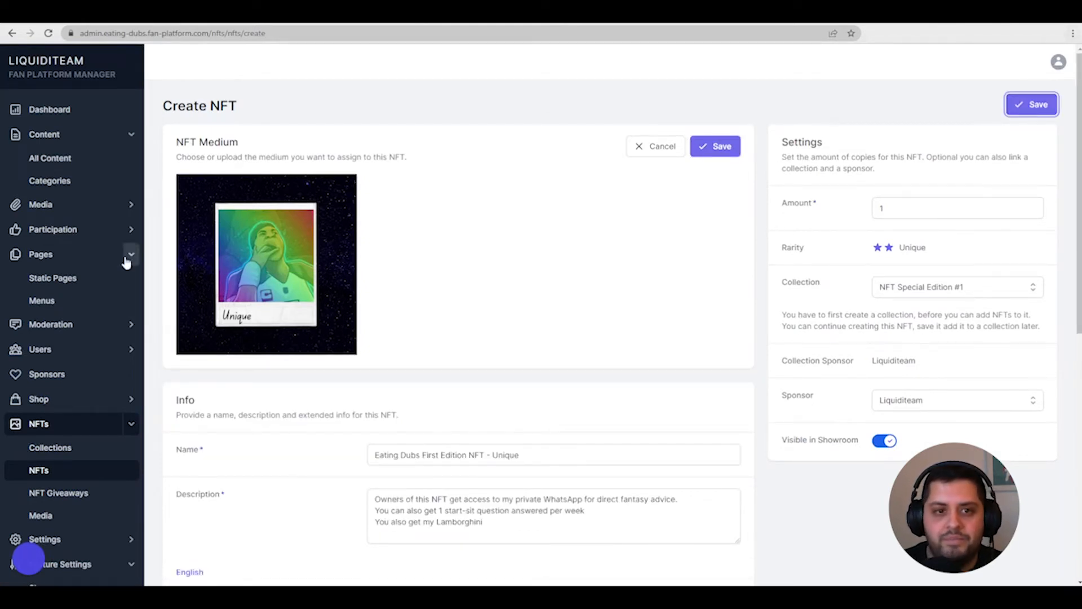
{"action": "left_click", "coordinate": [749, 71]}
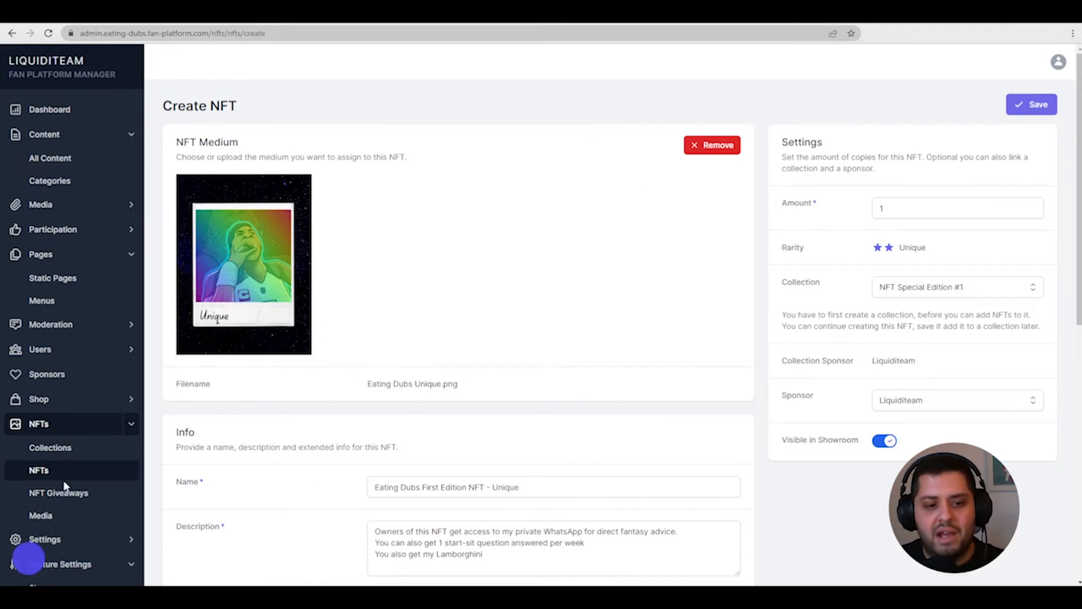
{"action": "left_click", "coordinate": [1031, 104]}
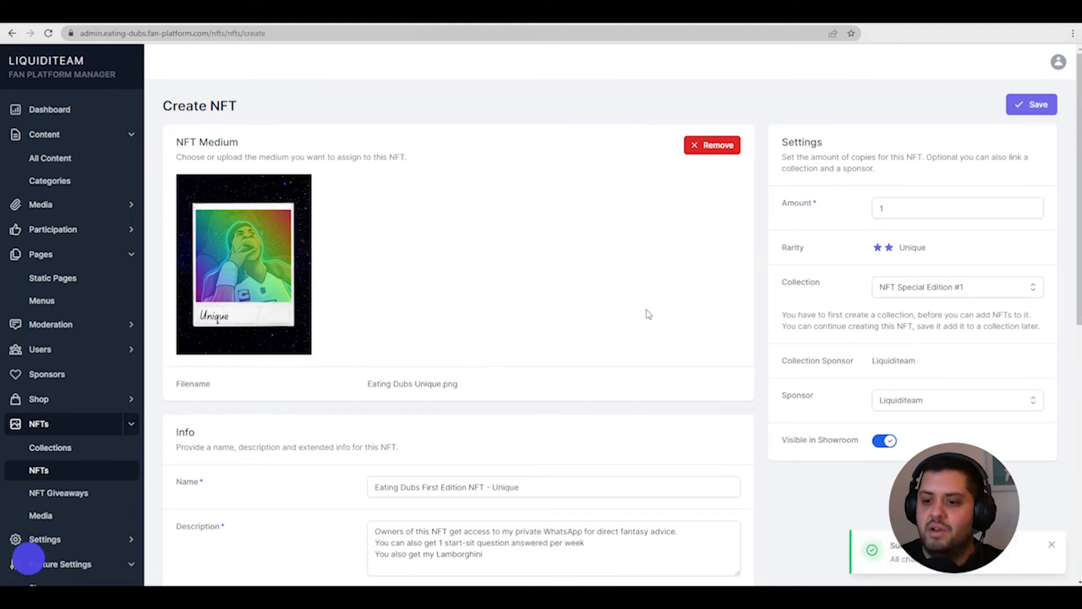
Step: Open the NFT Special Edition #1 collection and review its details and associated NFTs
{"action": "left_click", "coordinate": [85, 447]}
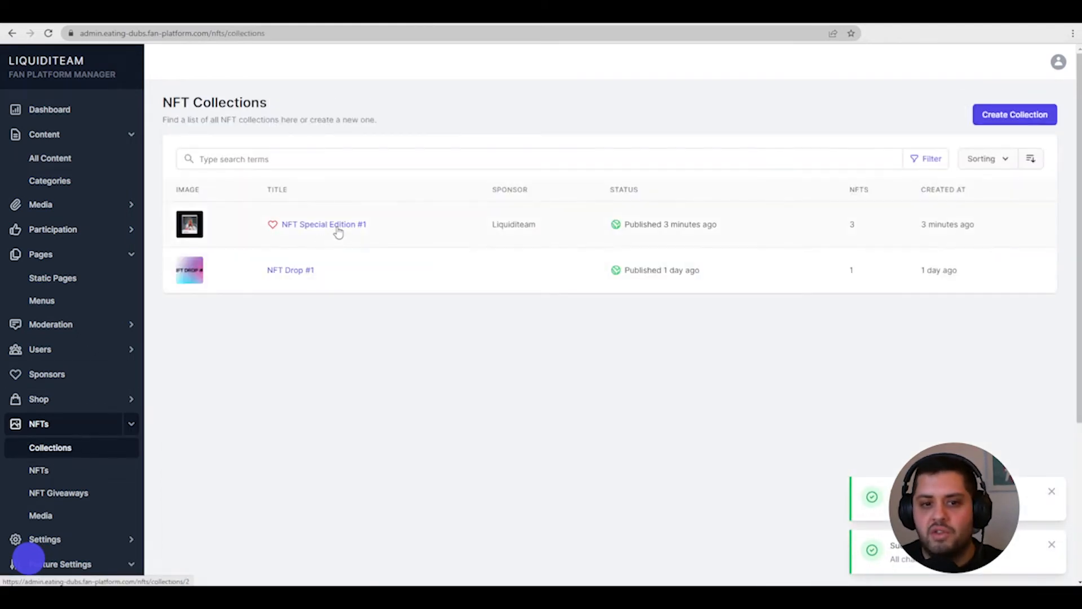
{"action": "left_click", "coordinate": [338, 226]}
{"action": "scroll", "coordinate": [527, 385], "scroll_direction": "down", "scroll_amount": 7}
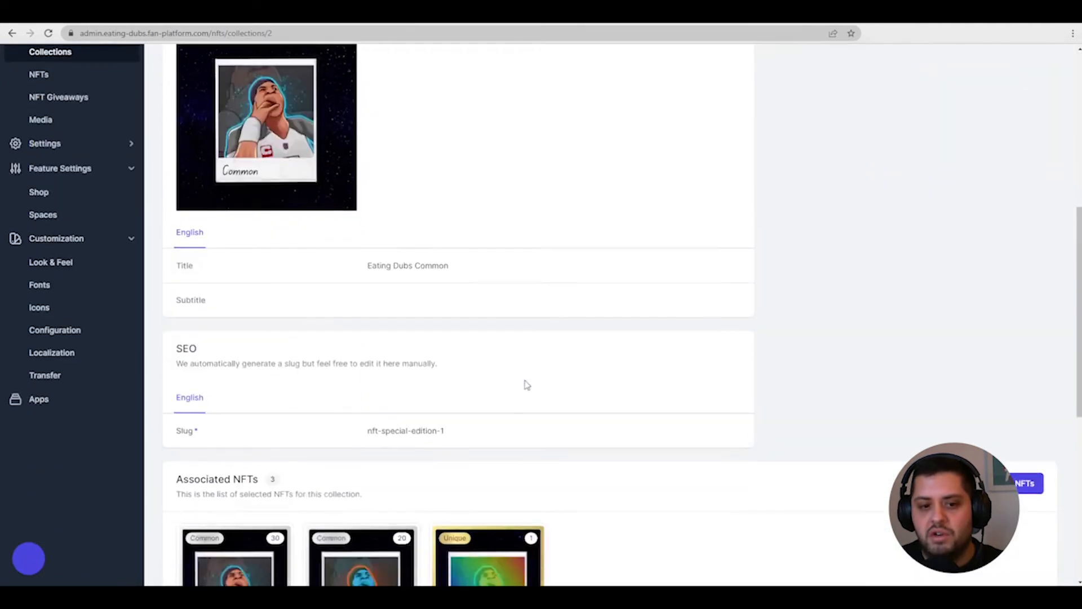
{"action": "scroll", "coordinate": [527, 385], "scroll_direction": "down", "scroll_amount": 6}
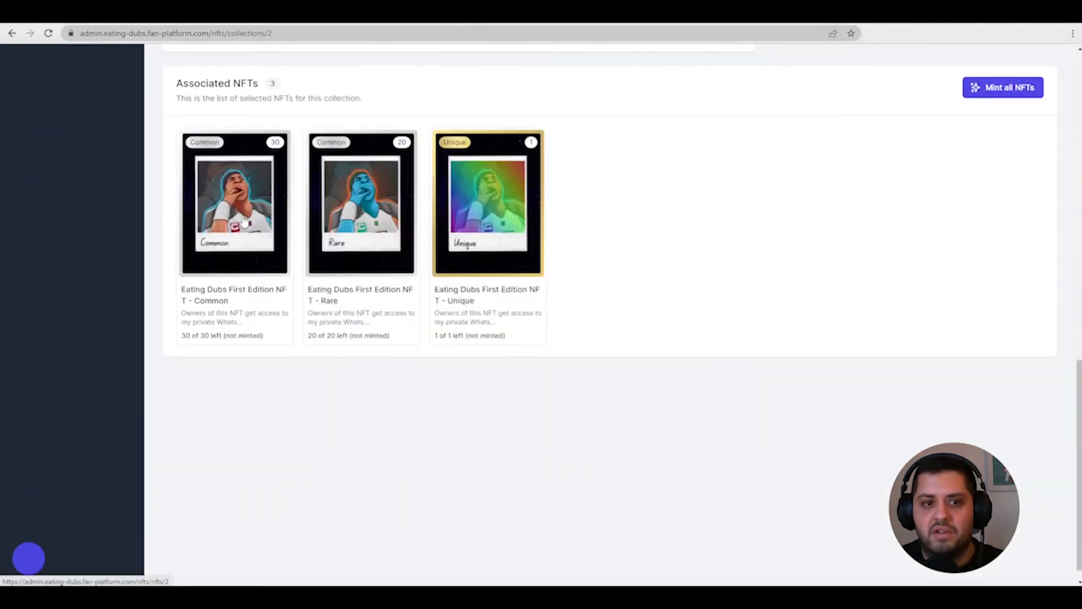
{"action": "scroll", "coordinate": [338, 348], "scroll_direction": "up", "scroll_amount": 1}
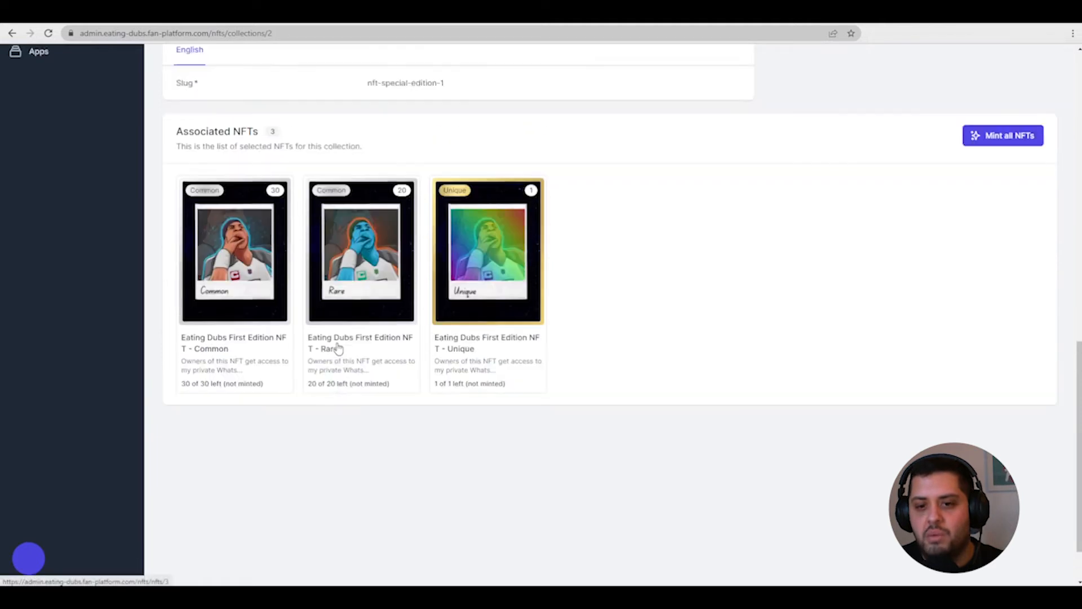
{"action": "scroll", "coordinate": [338, 348], "scroll_direction": "up", "scroll_amount": 12}
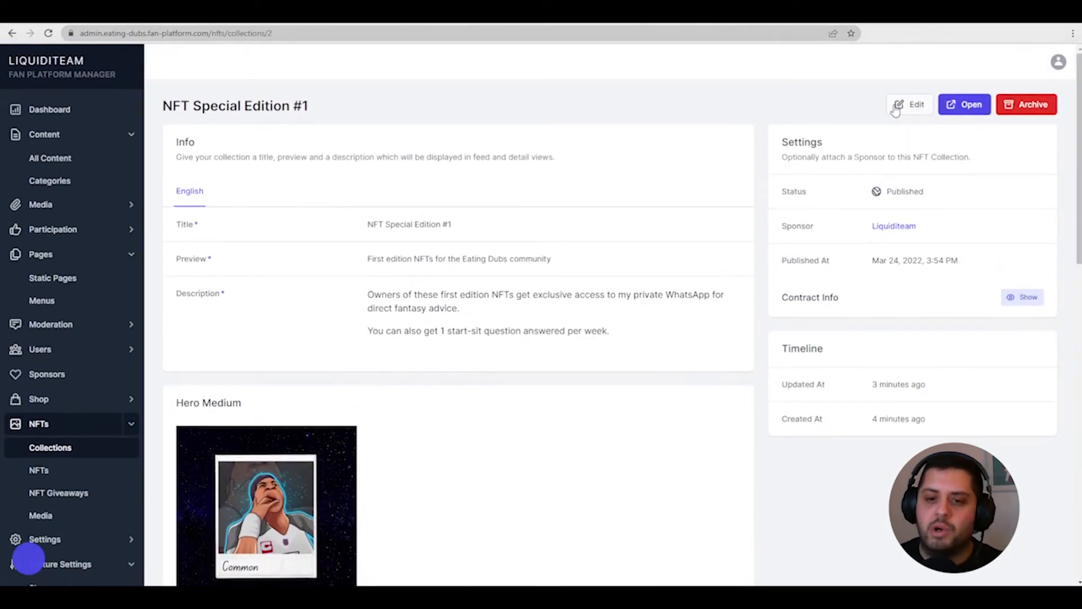
Step: Mint all NFTs associated with the NFT Special Edition #1 collection
{"action": "scroll", "coordinate": [928, 169], "scroll_direction": "down", "scroll_amount": 10}
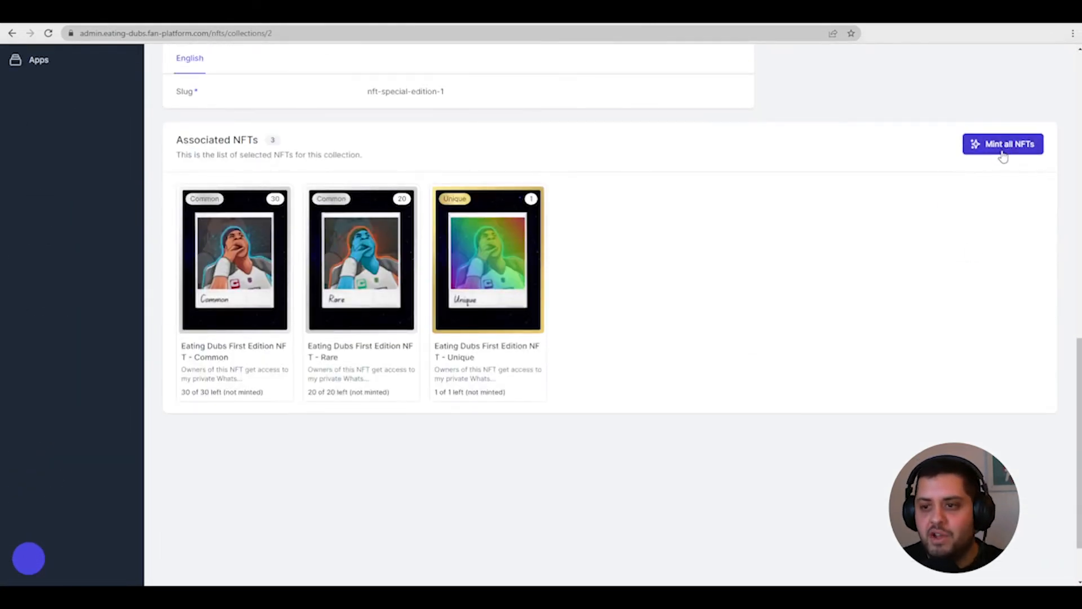
{"action": "left_click", "coordinate": [1003, 150]}
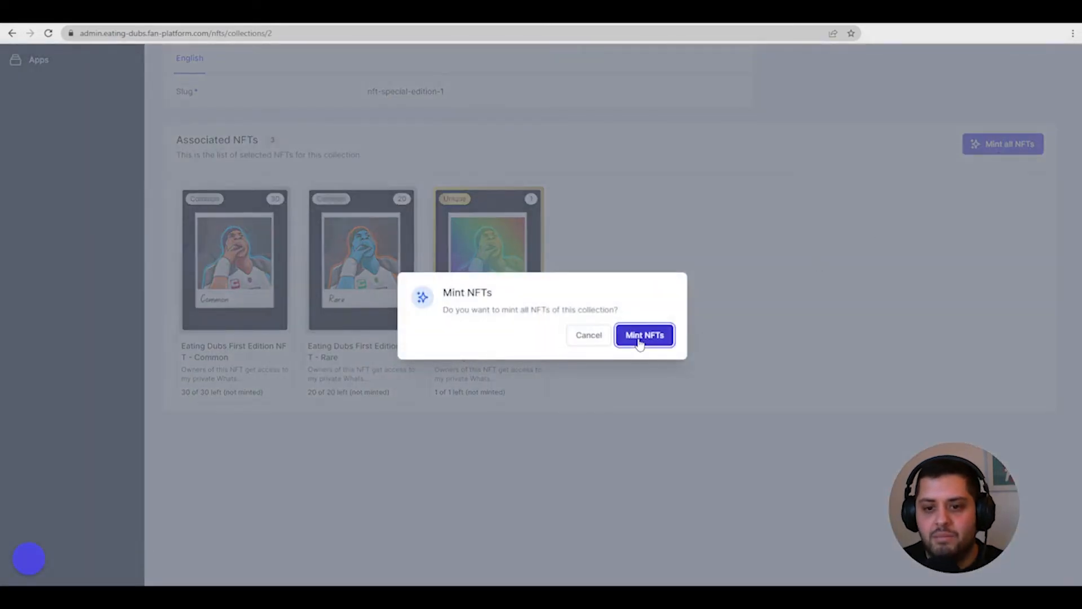
{"action": "left_click", "coordinate": [640, 338]}
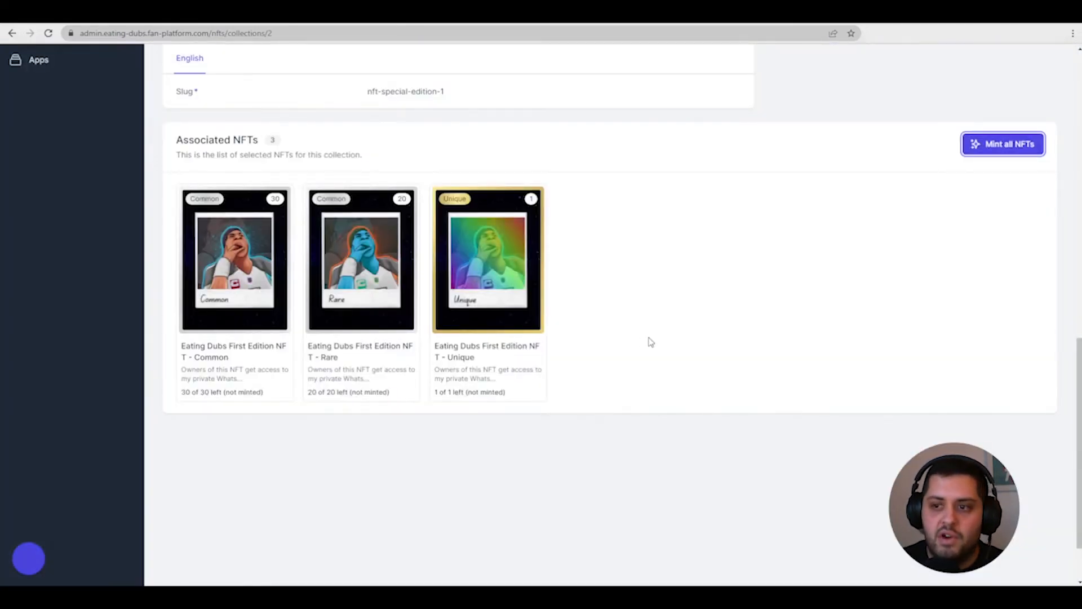
Step: Switch to the Eating Dubs fan platform and open the NFT Special Edition #1 collection in its NFT showroom
{"action": "scroll", "coordinate": [1055, 437], "scroll_direction": "up", "scroll_amount": 5}
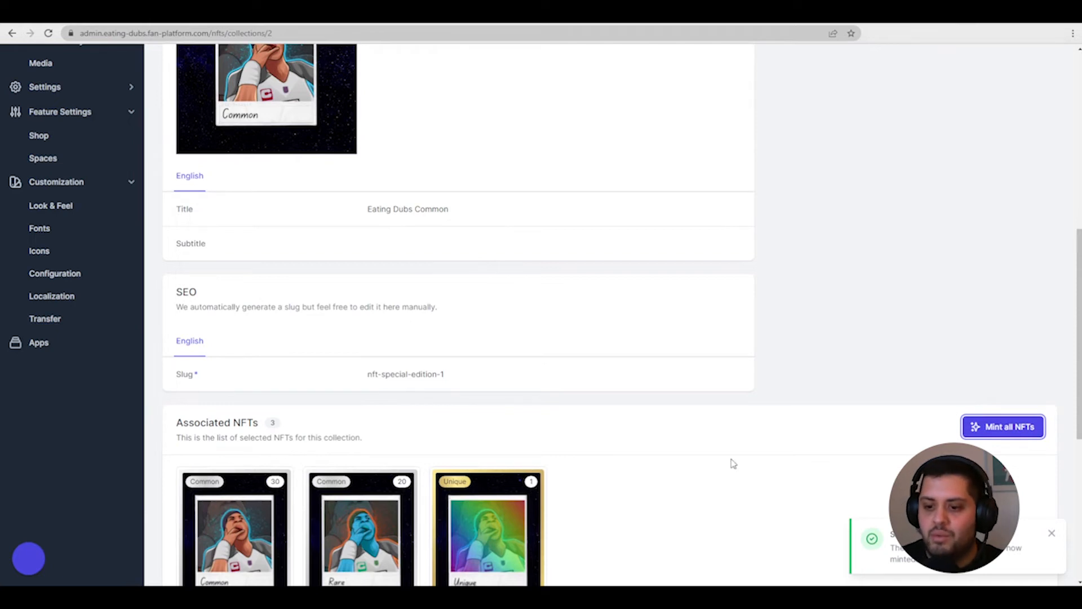
{"action": "scroll", "coordinate": [733, 463], "scroll_direction": "up", "scroll_amount": 10}
{"action": "left_click", "coordinate": [965, 111]}
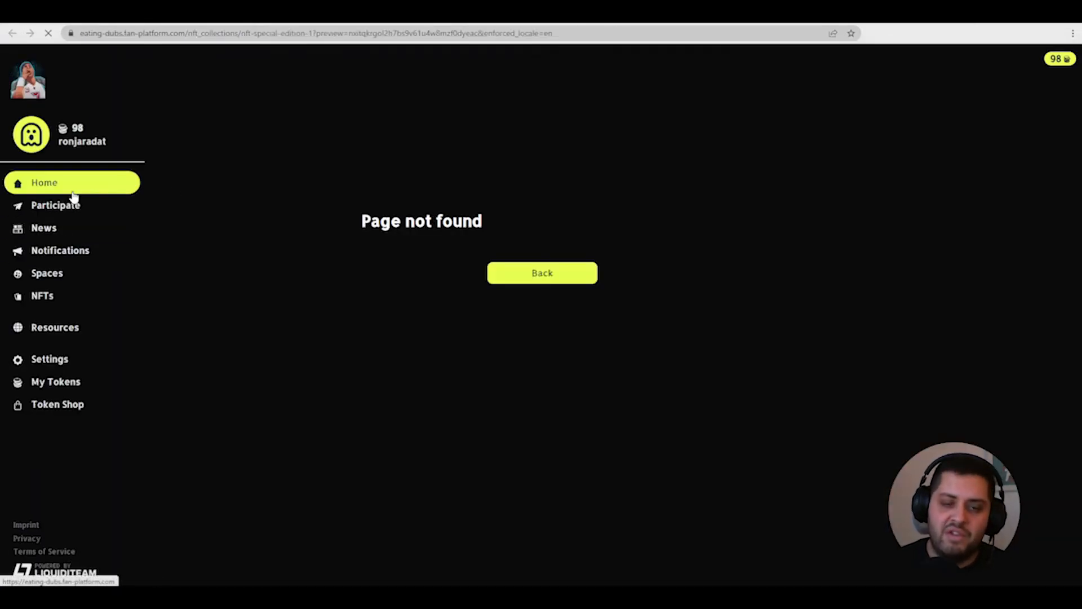
{"action": "left_click", "coordinate": [73, 193]}
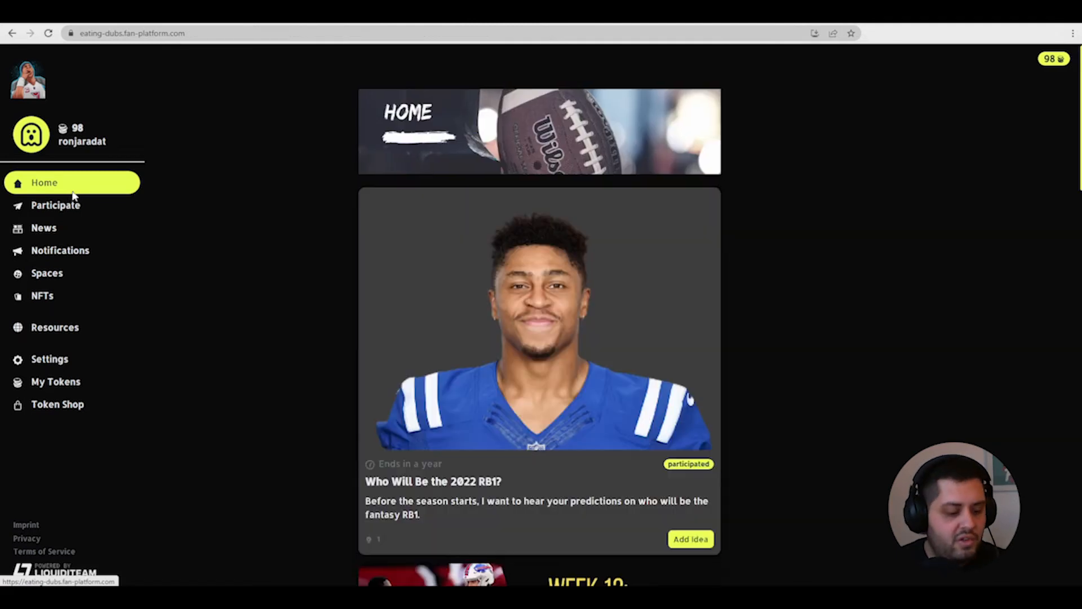
{"action": "left_click", "coordinate": [73, 193]}
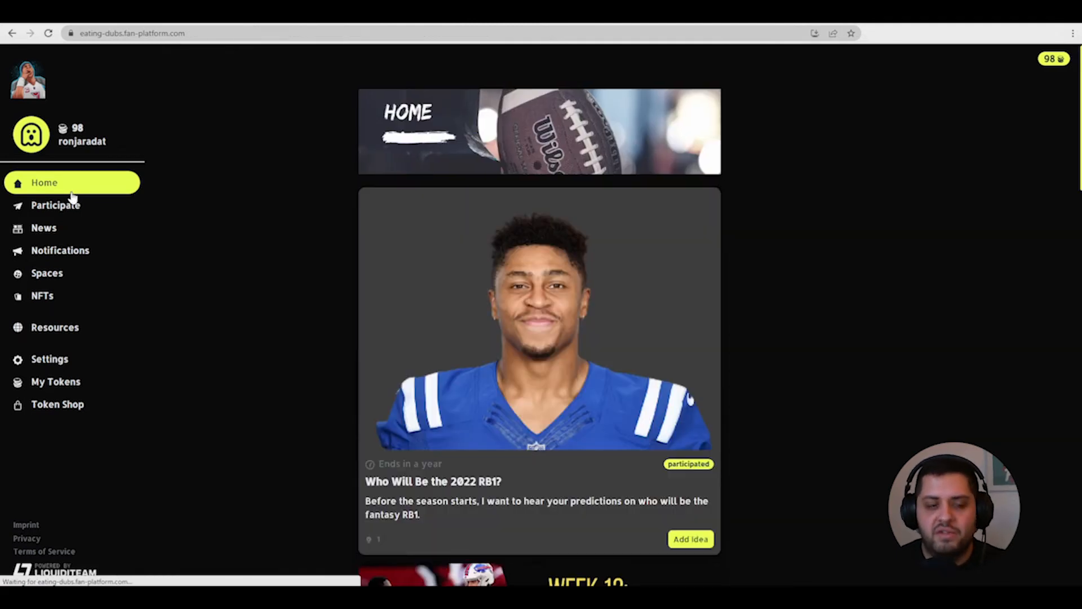
{"action": "left_click", "coordinate": [97, 305]}
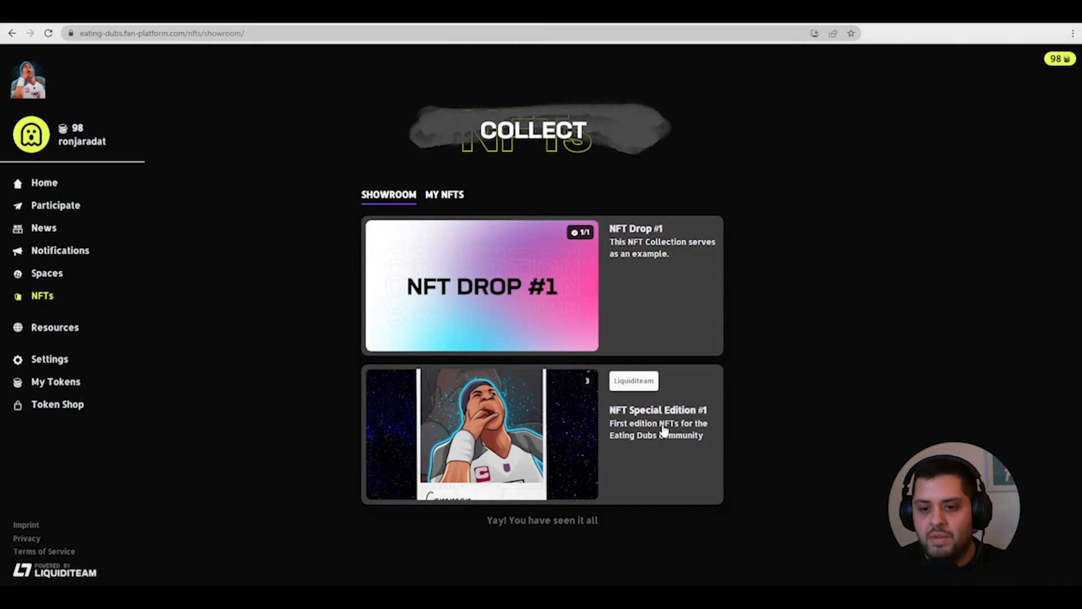
{"action": "left_click", "coordinate": [560, 428]}
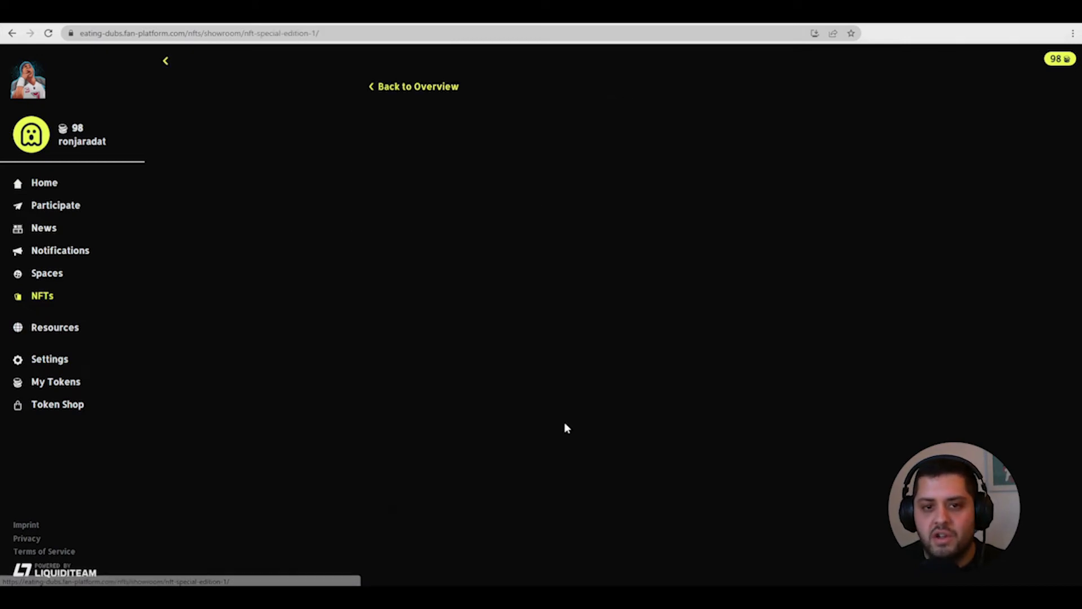
Step: Examine the Unique NFT's showroom card, including its extended info and collection info, and close it
{"action": "scroll", "coordinate": [584, 423], "scroll_direction": "down", "scroll_amount": 5}
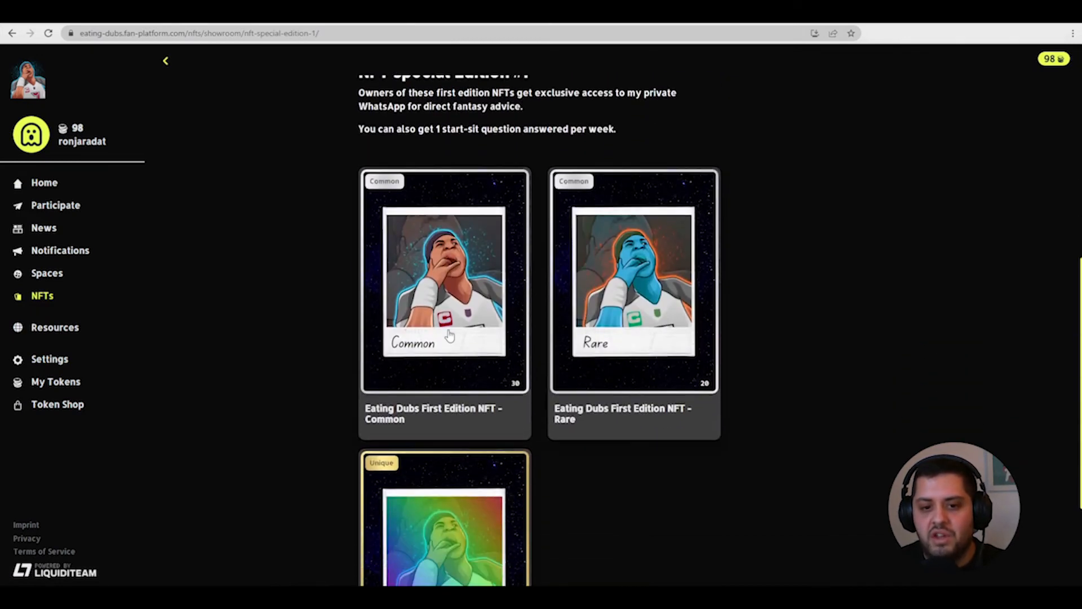
{"action": "scroll", "coordinate": [536, 430], "scroll_direction": "down", "scroll_amount": 3}
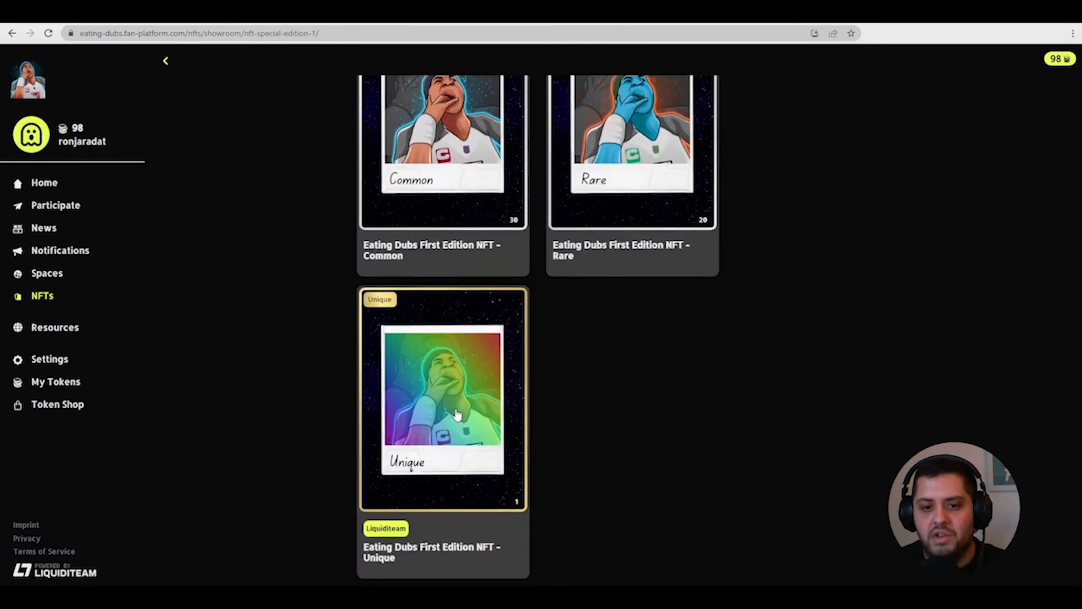
{"action": "left_click", "coordinate": [456, 416]}
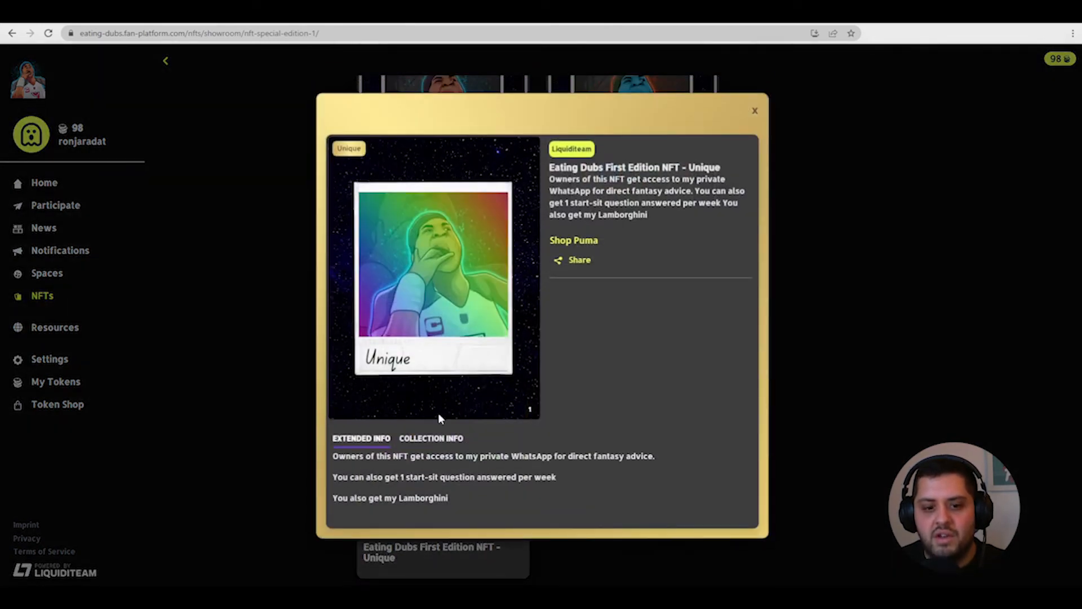
{"action": "left_click", "coordinate": [419, 439]}
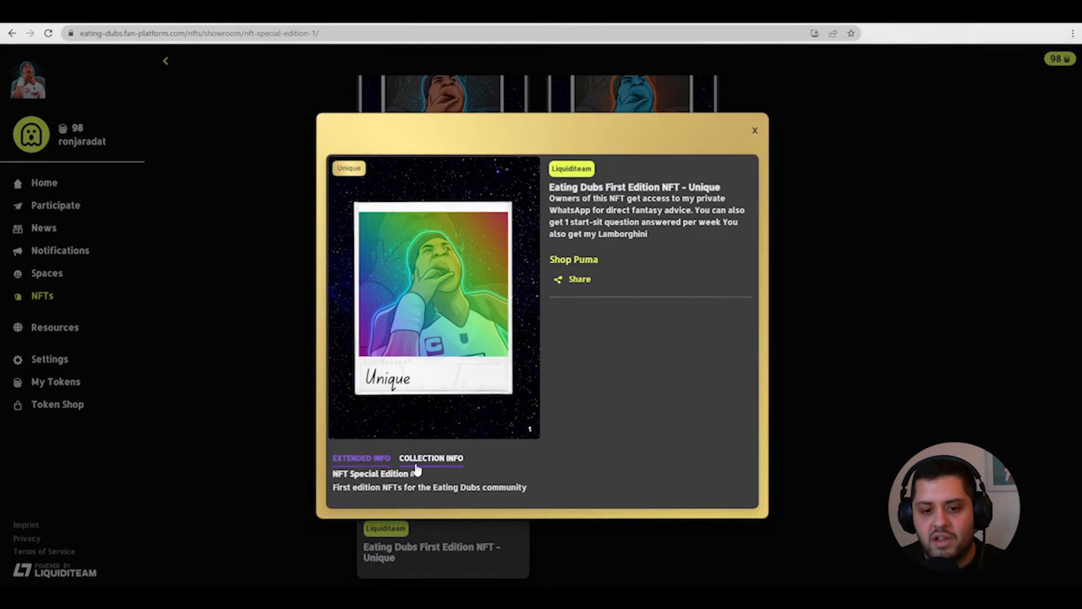
{"action": "left_click", "coordinate": [375, 458]}
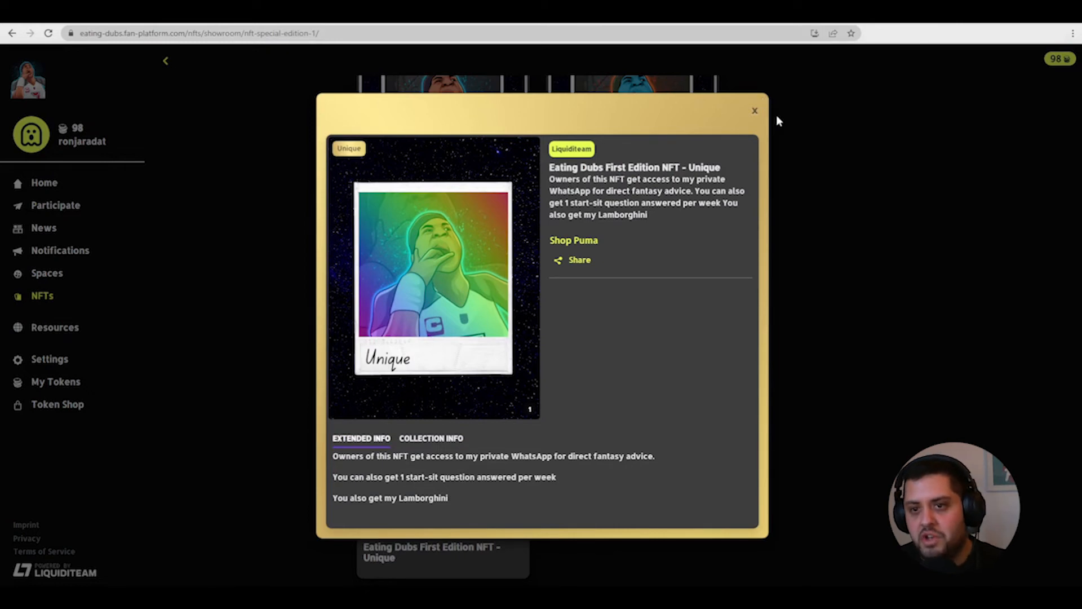
{"action": "left_click", "coordinate": [756, 111]}
{"action": "scroll", "coordinate": [517, 413], "scroll_direction": "up", "scroll_amount": 4}
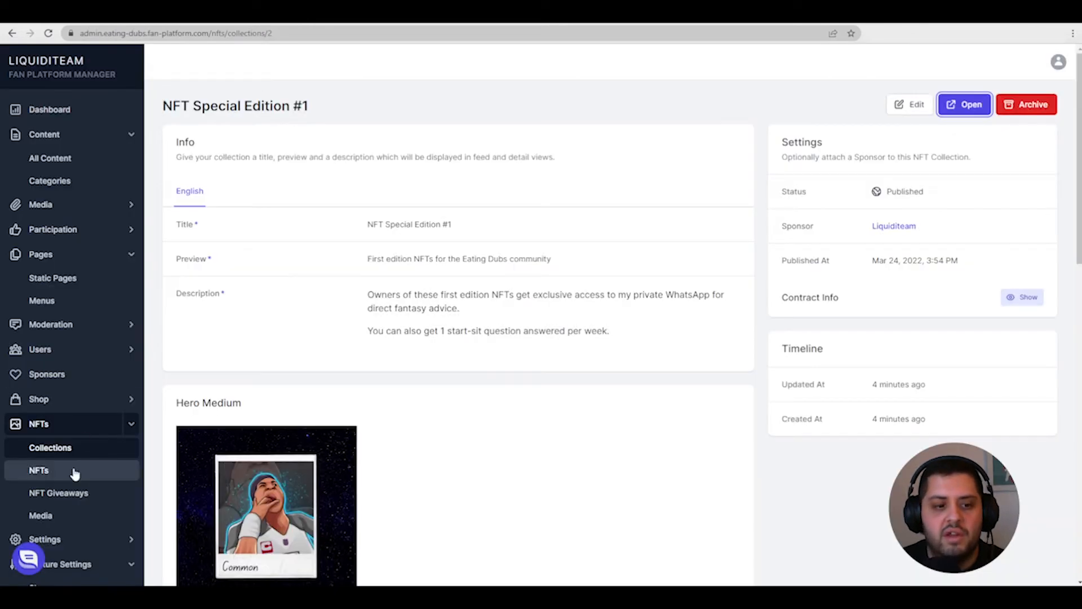
Step: Switch back to the Fan Platform Manager, view the Look & Feel themes for NFT rarities, and compare them with the showroom cards
{"action": "scroll", "coordinate": [76, 471], "scroll_direction": "down", "scroll_amount": 4}
{"action": "scroll", "coordinate": [80, 469], "scroll_direction": "down", "scroll_amount": 2}
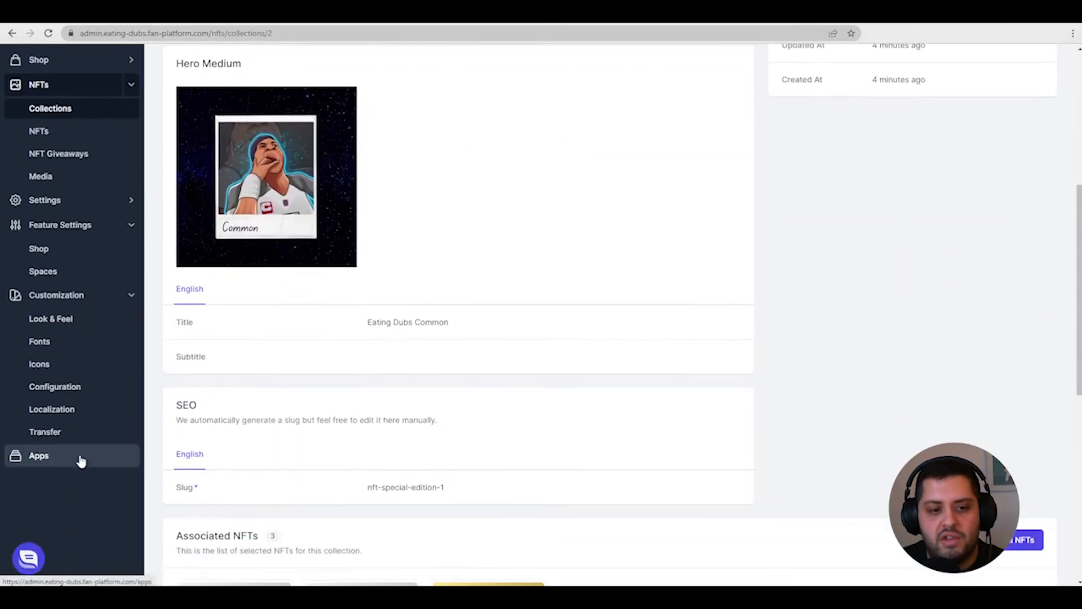
{"action": "left_click", "coordinate": [73, 393]}
{"action": "left_click", "coordinate": [79, 326]}
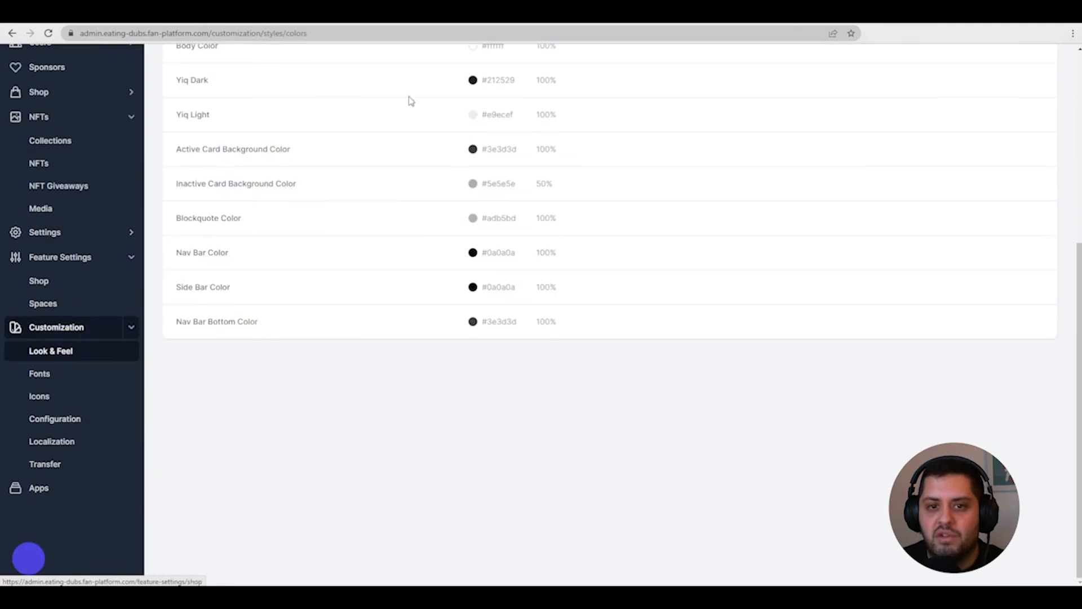
{"action": "left_click", "coordinate": [432, 142]}
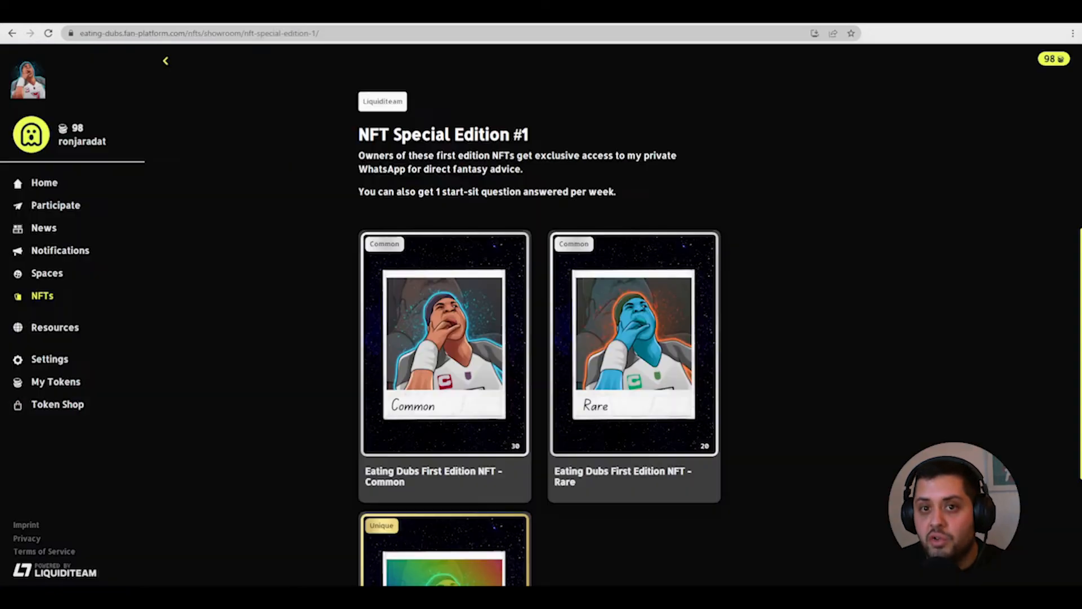
{"action": "scroll", "coordinate": [556, 434], "scroll_direction": "down", "scroll_amount": 4}
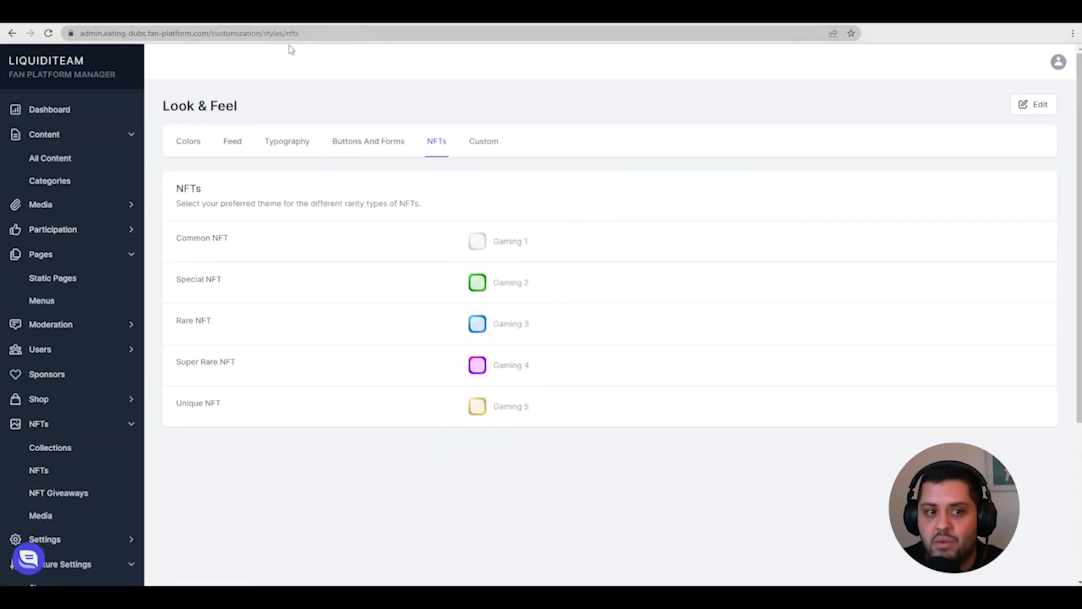
Step: Open the list of NFT giveaways in the Fan Platform Manager
{"action": "scroll", "coordinate": [70, 467], "scroll_direction": "down", "scroll_amount": 2}
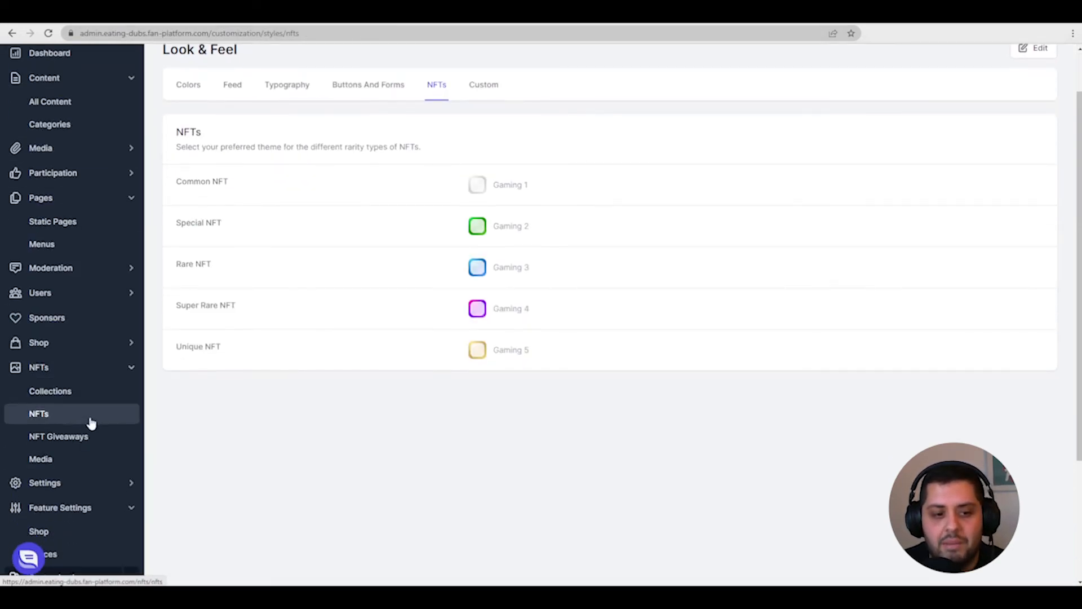
{"action": "left_click", "coordinate": [99, 442]}
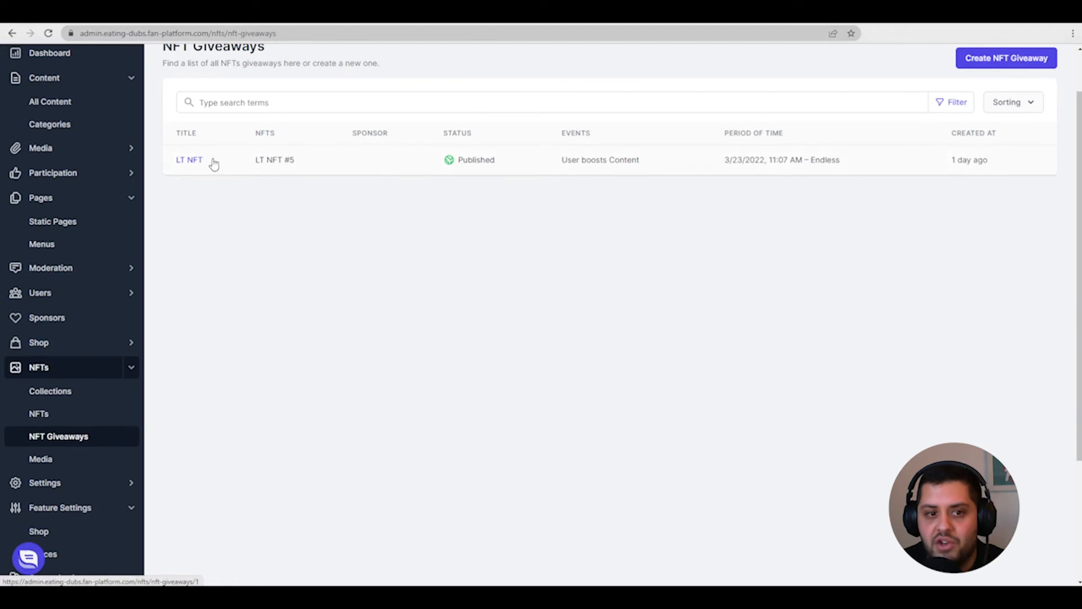
Step: Start creating a new NFT giveaway and look over its title and notification settings
{"action": "left_click", "coordinate": [992, 61]}
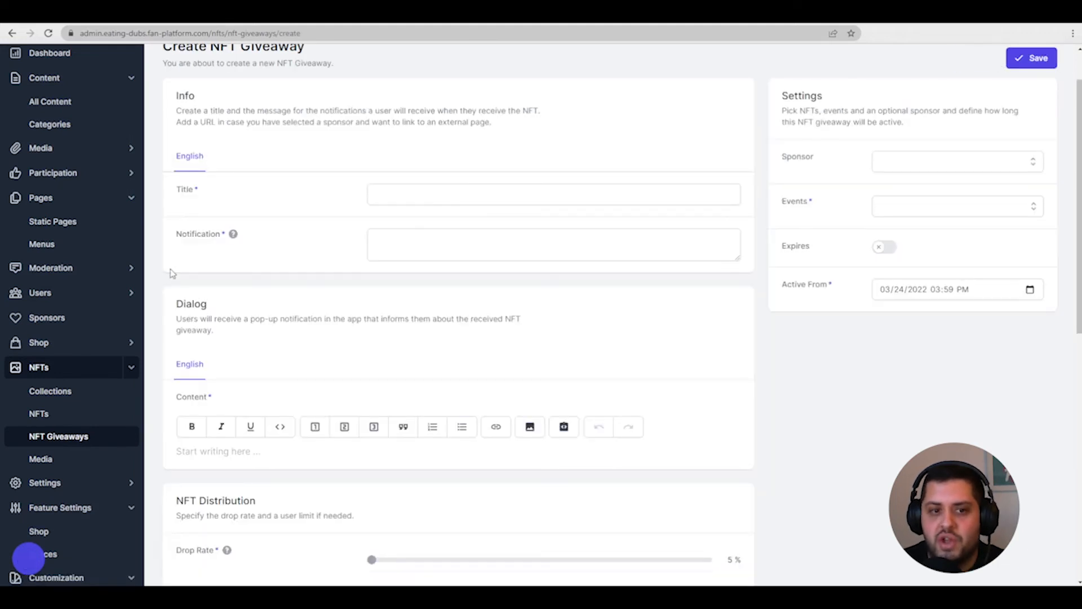
{"action": "left_click", "coordinate": [449, 193]}
{"action": "scroll", "coordinate": [555, 319], "scroll_direction": "up", "scroll_amount": 2}
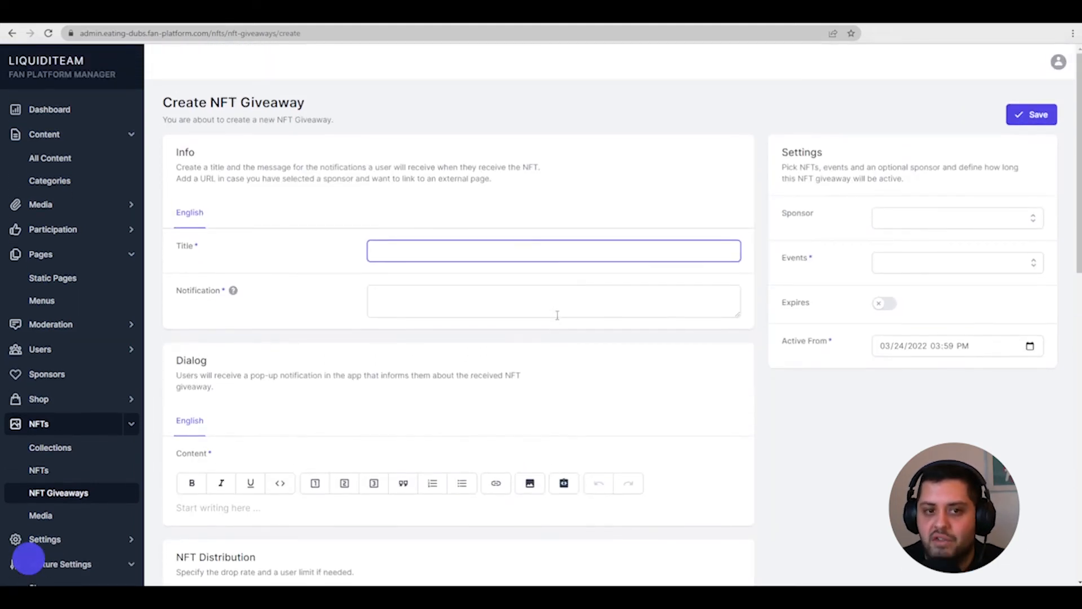
{"action": "left_click_drag", "start_coordinate": [307, 102], "coordinate": [210, 103]}
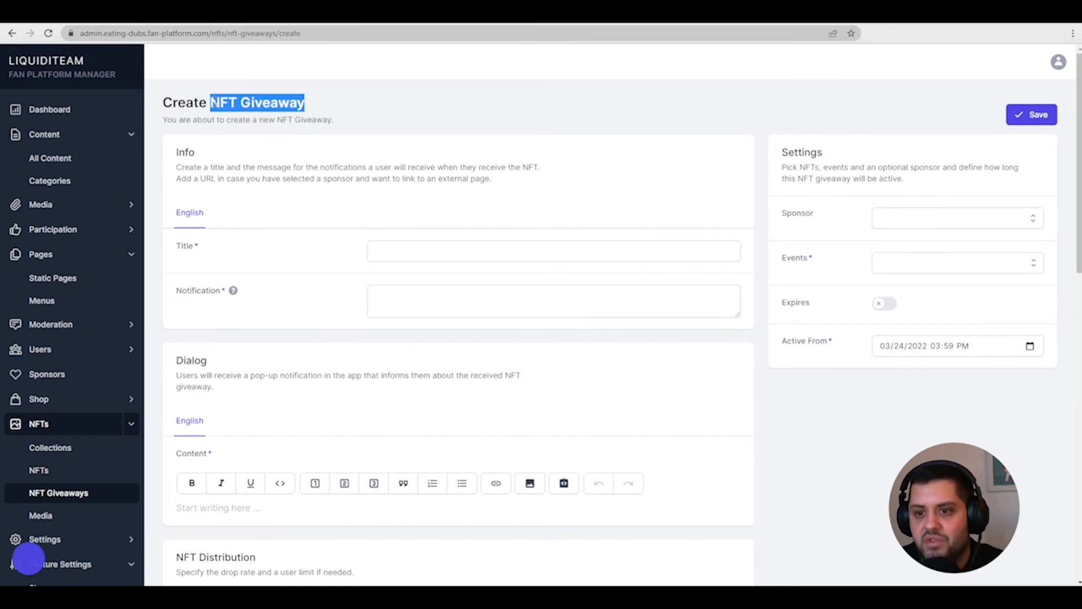
Step: Set User opens App as the event that triggers the giveaway
{"action": "scroll", "coordinate": [648, 254], "scroll_direction": "down", "scroll_amount": 1}
{"action": "left_click", "coordinate": [913, 206]}
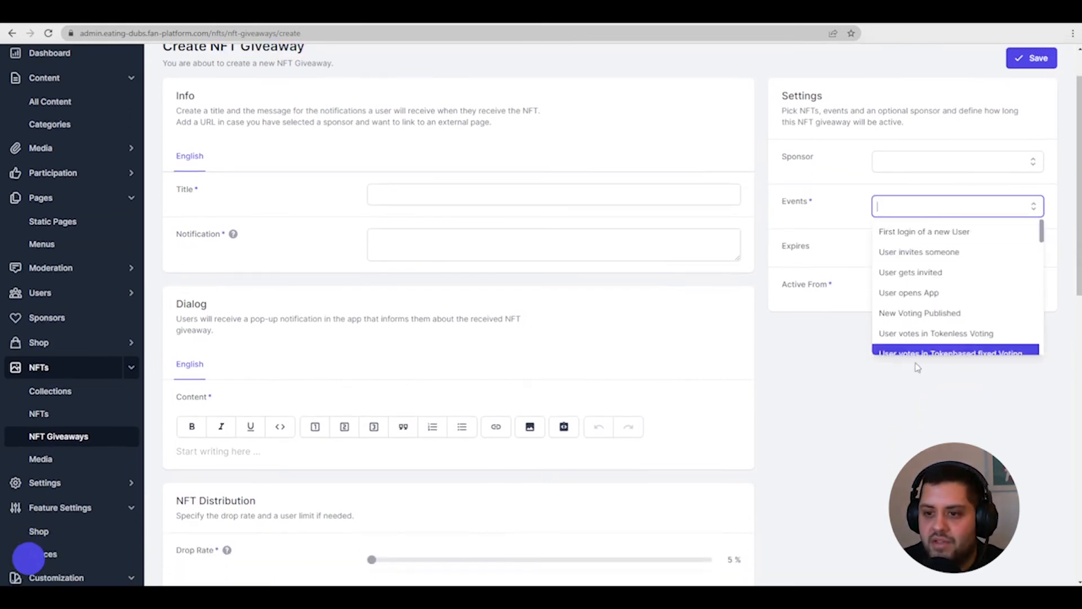
{"action": "scroll", "coordinate": [947, 334], "scroll_direction": "down", "scroll_amount": 3}
{"action": "scroll", "coordinate": [952, 318], "scroll_direction": "up", "scroll_amount": 2}
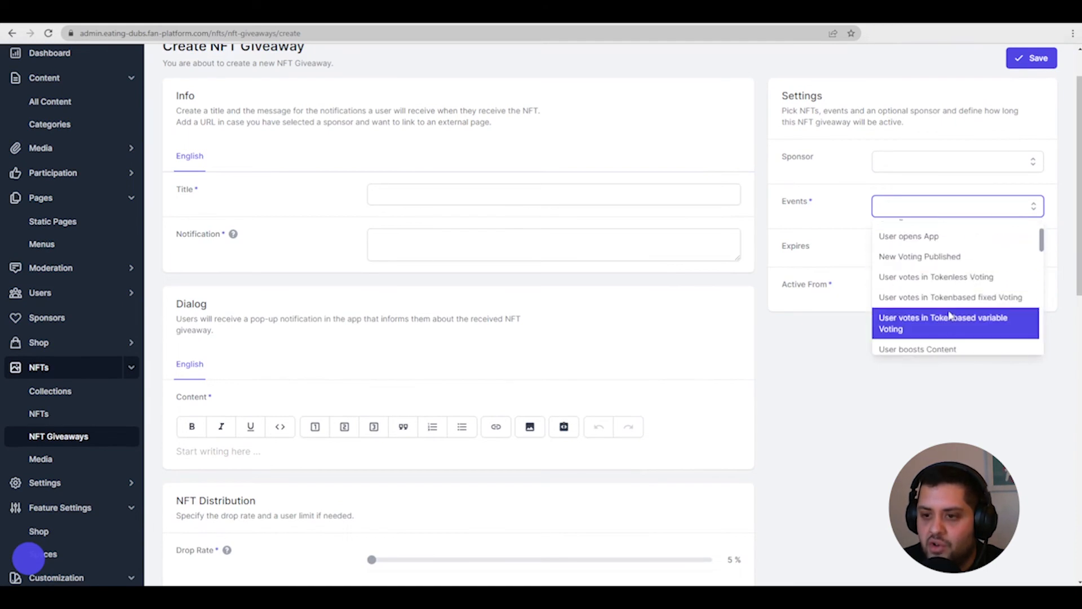
{"action": "left_click", "coordinate": [950, 240]}
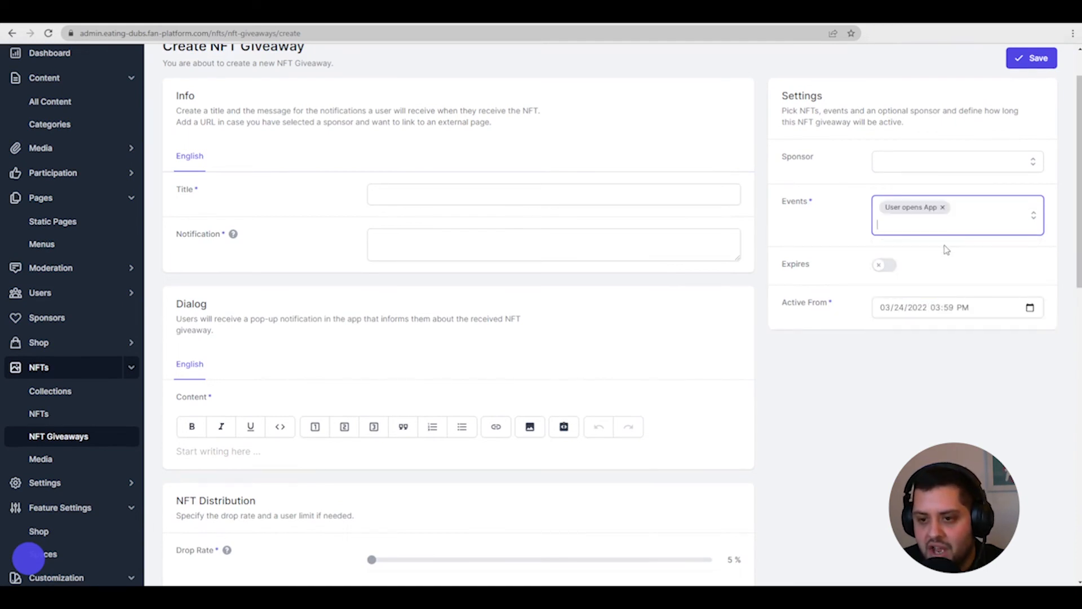
Step: Review the Drop Rate and Giveaway Chance settings, and limit each user to 1 time By Life Time
{"action": "scroll", "coordinate": [589, 442], "scroll_direction": "down", "scroll_amount": 5}
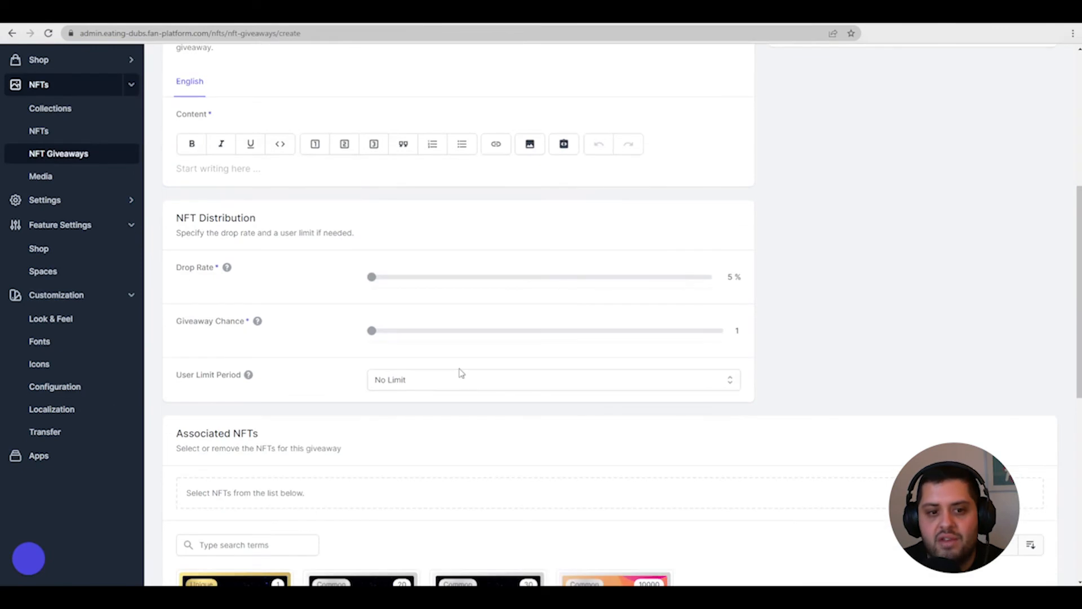
{"action": "mouse_move", "coordinate": [372, 285]}
{"action": "left_mouse_down"}
{"action": "mouse_move", "coordinate": [715, 290]}
{"action": "mouse_move", "coordinate": [355, 290]}
{"action": "left_mouse_up"}
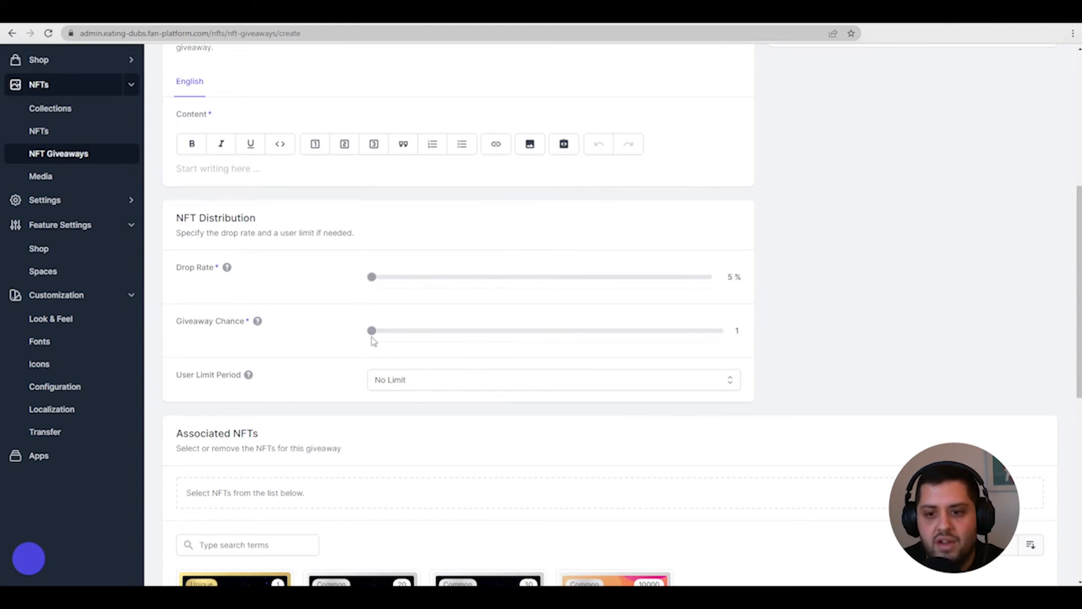
{"action": "left_click_drag", "start_coordinate": [384, 336], "coordinate": [282, 328]}
{"action": "mouse_move", "coordinate": [259, 325]}
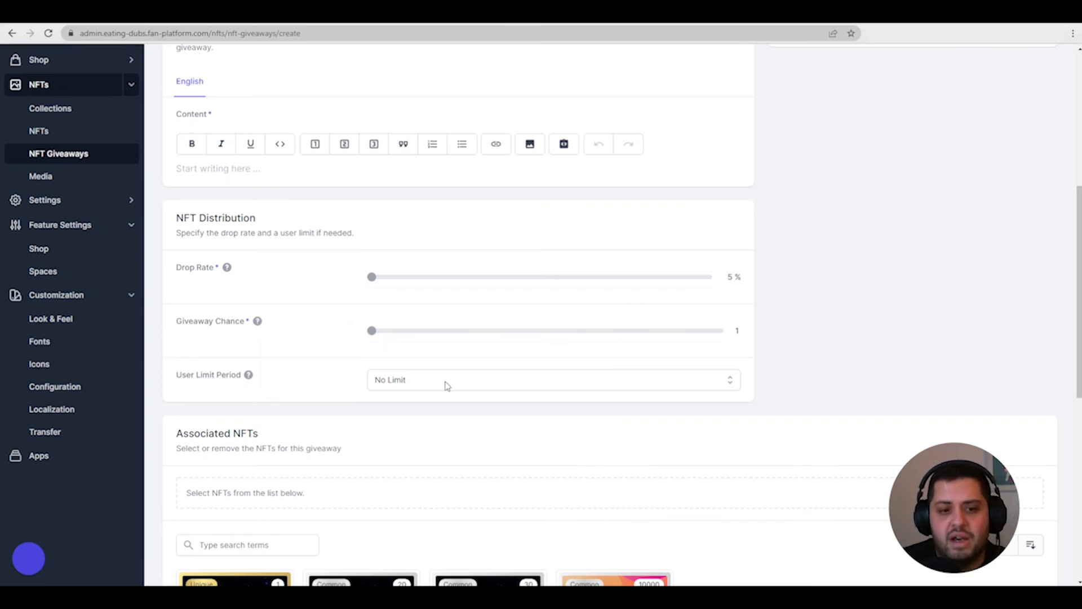
{"action": "left_click", "coordinate": [489, 386]}
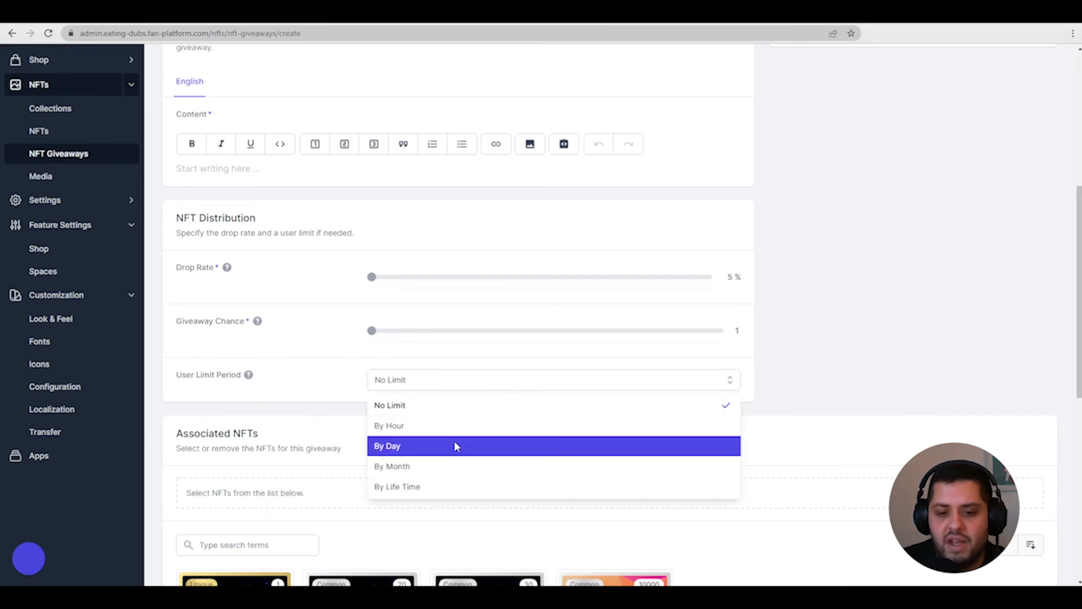
{"action": "scroll", "coordinate": [445, 480], "scroll_direction": "down", "scroll_amount": 2}
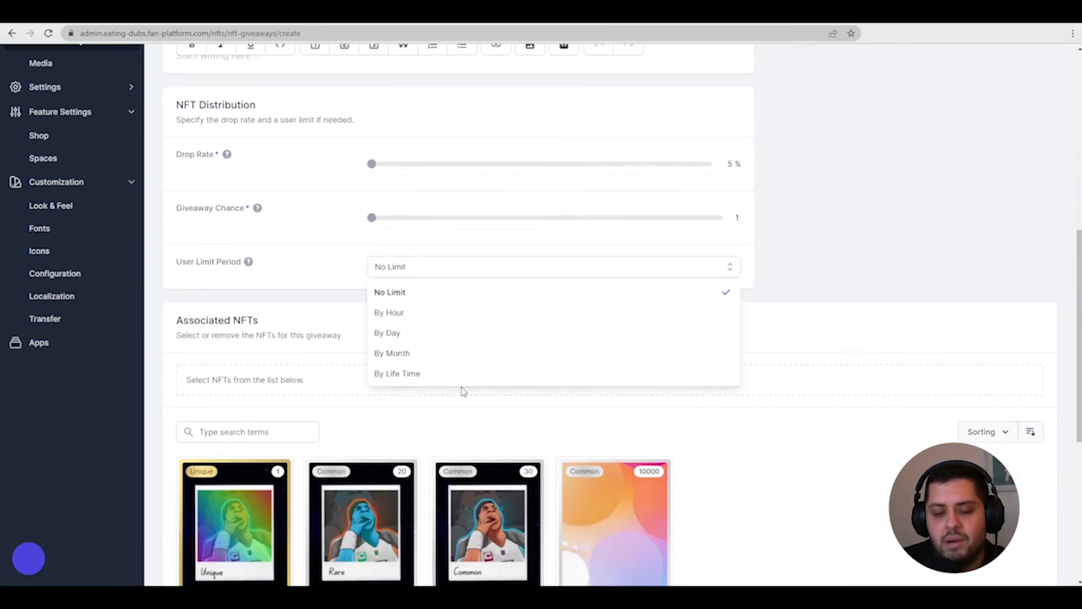
{"action": "left_click", "coordinate": [422, 379]}
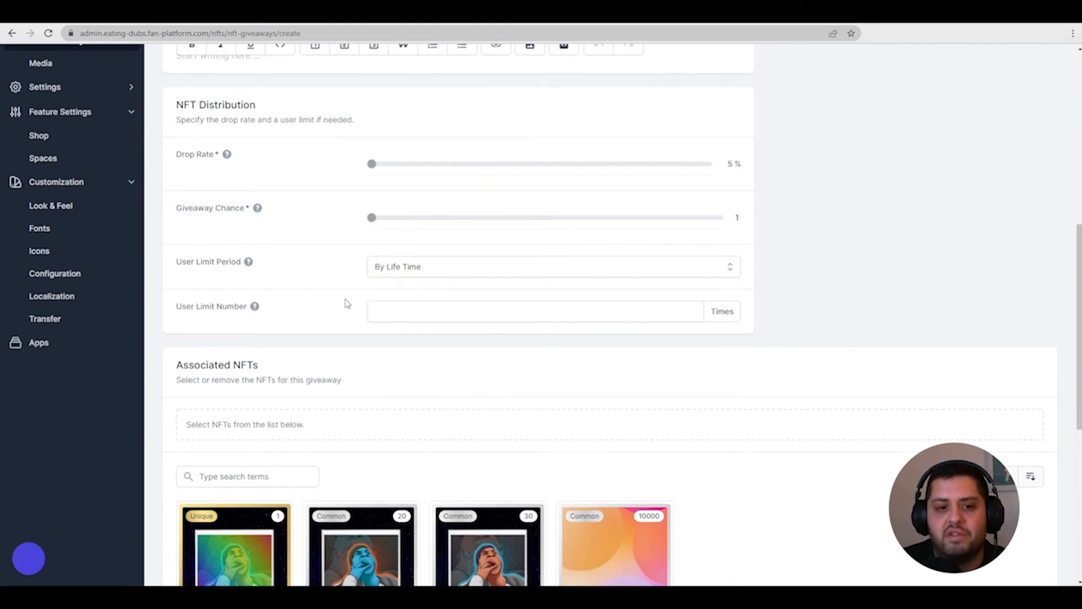
{"action": "left_click", "coordinate": [411, 318]}
{"action": "type", "text": "1"}
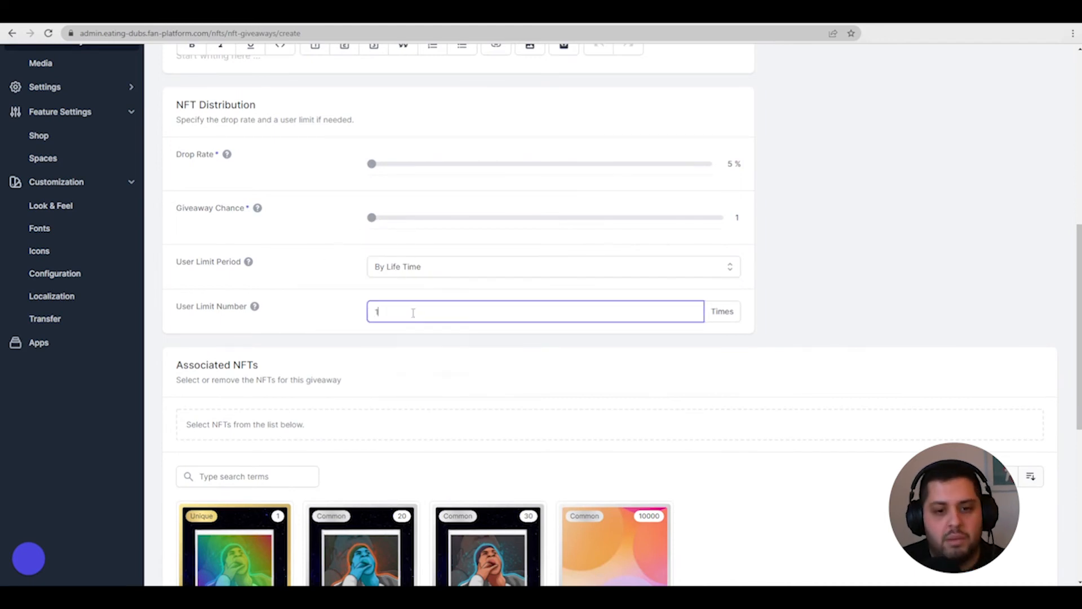
Step: Change the user limit for the NFT distribution to 5 times By Hour
{"action": "left_click", "coordinate": [396, 274]}
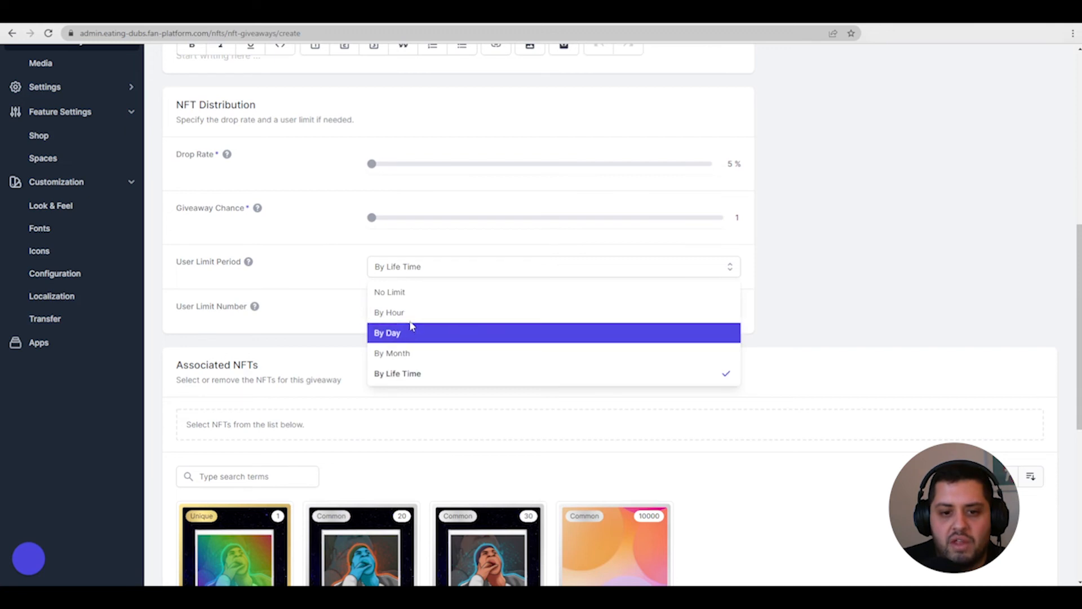
{"action": "left_click", "coordinate": [395, 312]}
{"action": "key", "text": "Tab"}
{"action": "type", "text": "5"}
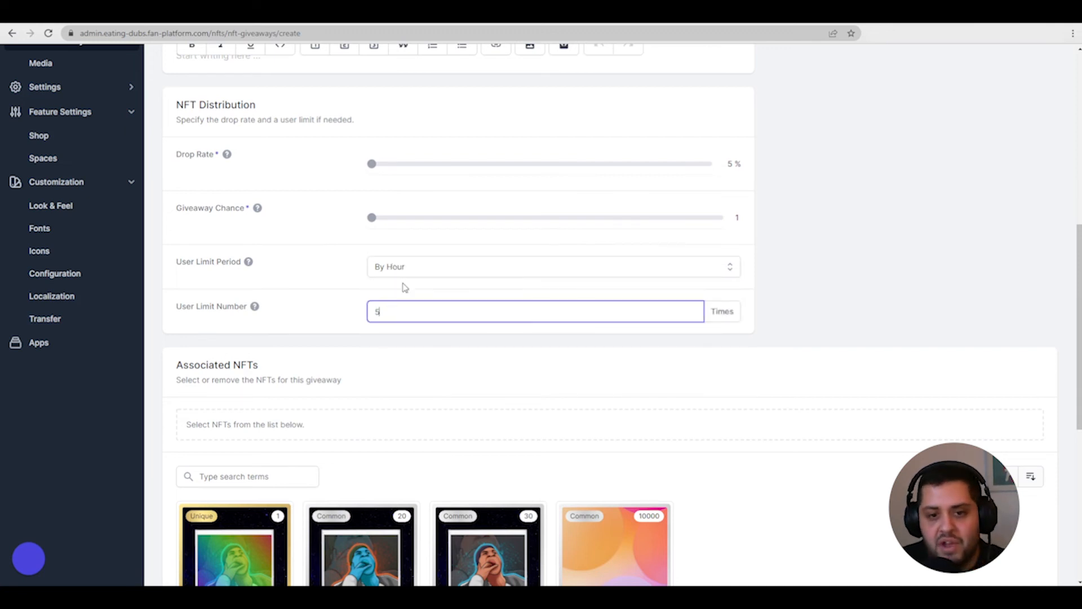
Step: Associate the Eating Dubs First Edition Common NFT with the giveaway, remove it again, and select the Unique NFT instead
{"action": "scroll", "coordinate": [418, 387], "scroll_direction": "down", "scroll_amount": 3}
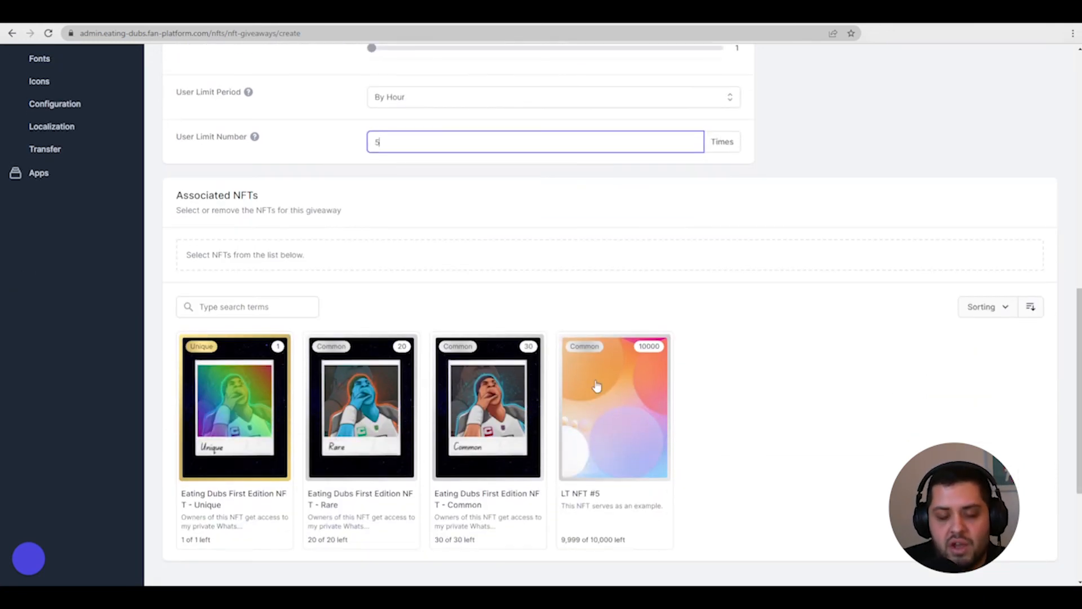
{"action": "left_click", "coordinate": [496, 396]}
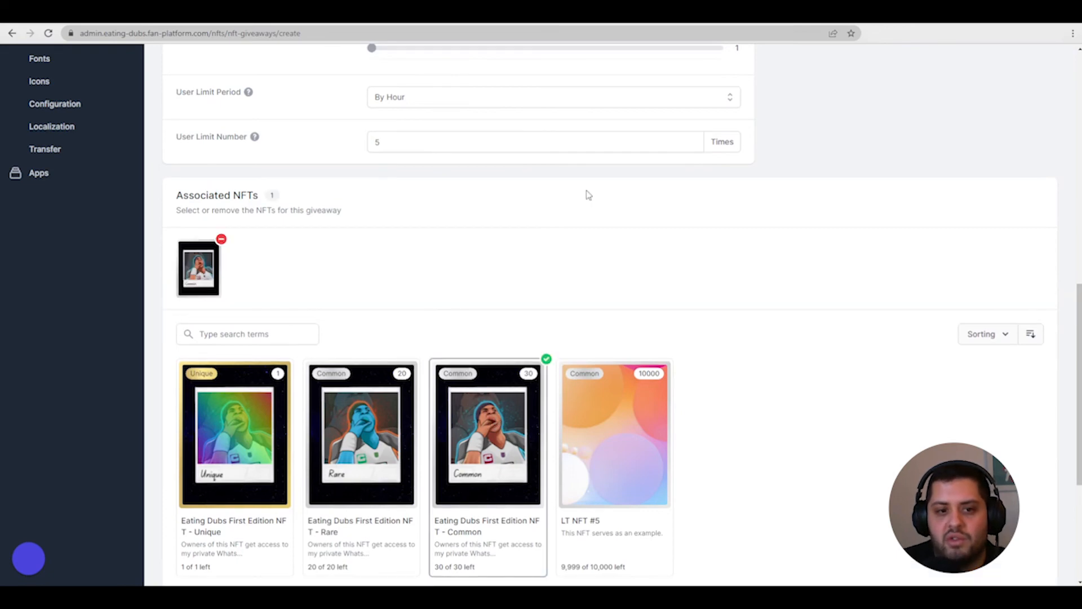
{"action": "scroll", "coordinate": [554, 380], "scroll_direction": "up", "scroll_amount": 6}
{"action": "scroll", "coordinate": [560, 421], "scroll_direction": "down", "scroll_amount": 6}
{"action": "left_click", "coordinate": [513, 438]}
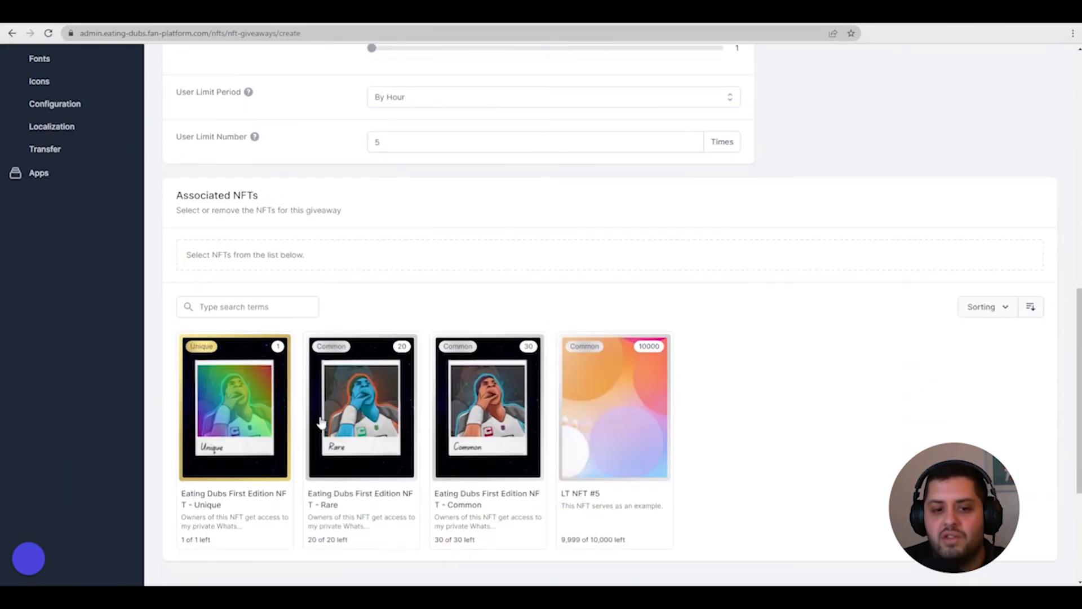
{"action": "left_click", "coordinate": [278, 411]}
Step: Remove the User opens App event from the giveaway settings
{"action": "scroll", "coordinate": [508, 411], "scroll_direction": "up", "scroll_amount": 10}
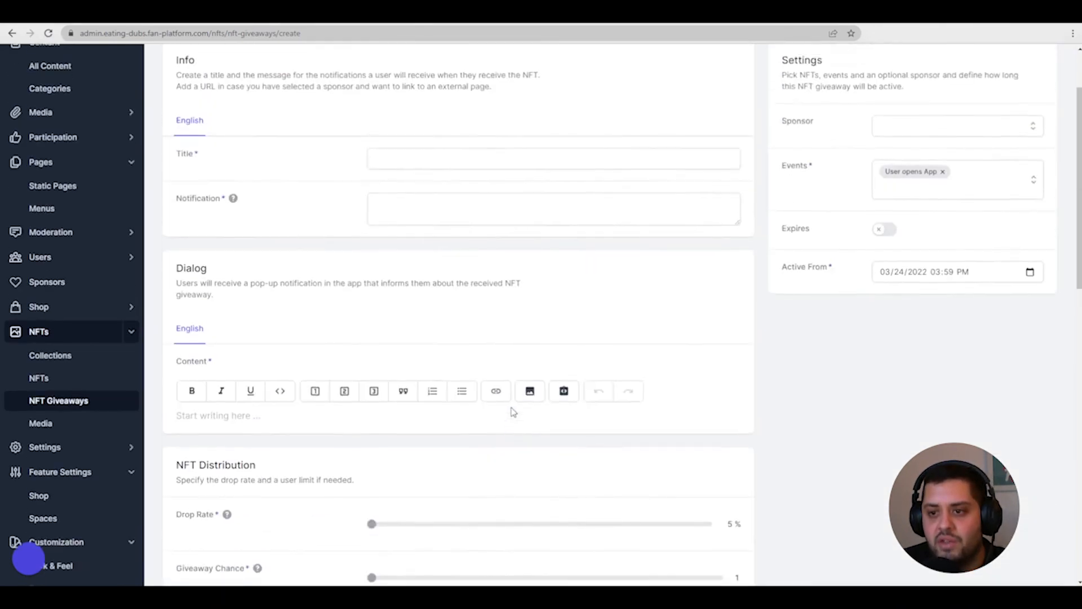
{"action": "scroll", "coordinate": [513, 411], "scroll_direction": "up", "scroll_amount": 2}
{"action": "left_click", "coordinate": [942, 263]}
Step: Examine the list of available events that can trigger the giveaway
{"action": "left_click", "coordinate": [960, 259]}
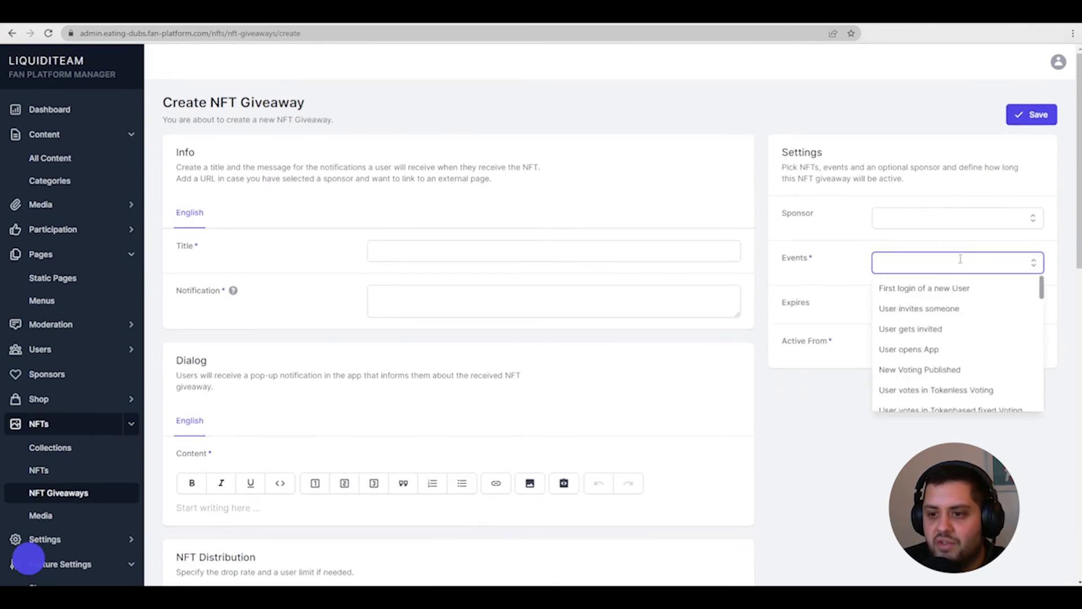
{"action": "scroll", "coordinate": [947, 329], "scroll_direction": "down", "scroll_amount": 10}
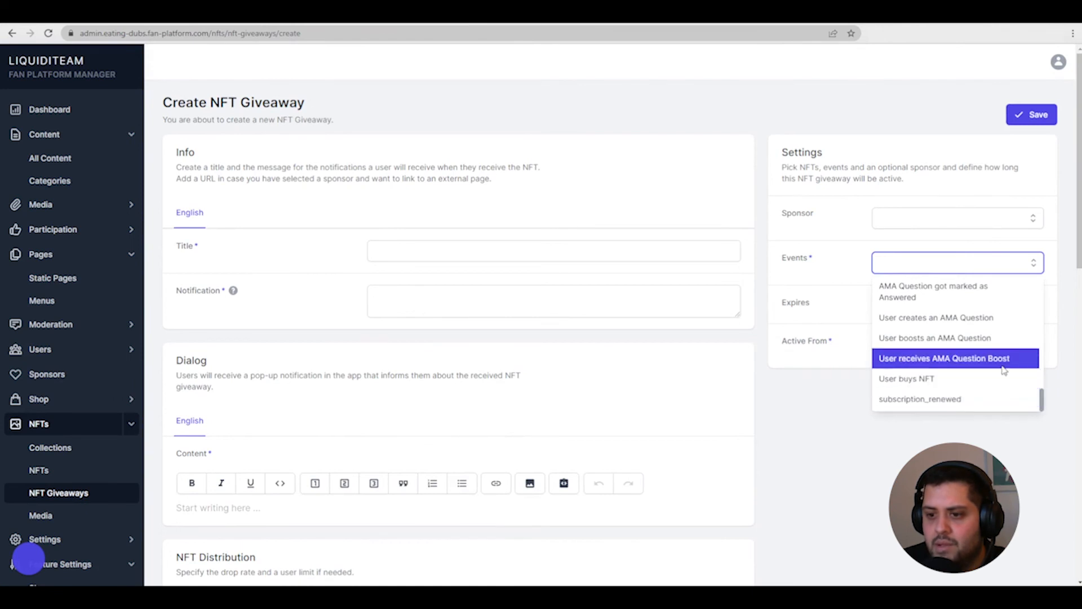
{"action": "scroll", "coordinate": [966, 363], "scroll_direction": "up", "scroll_amount": 2}
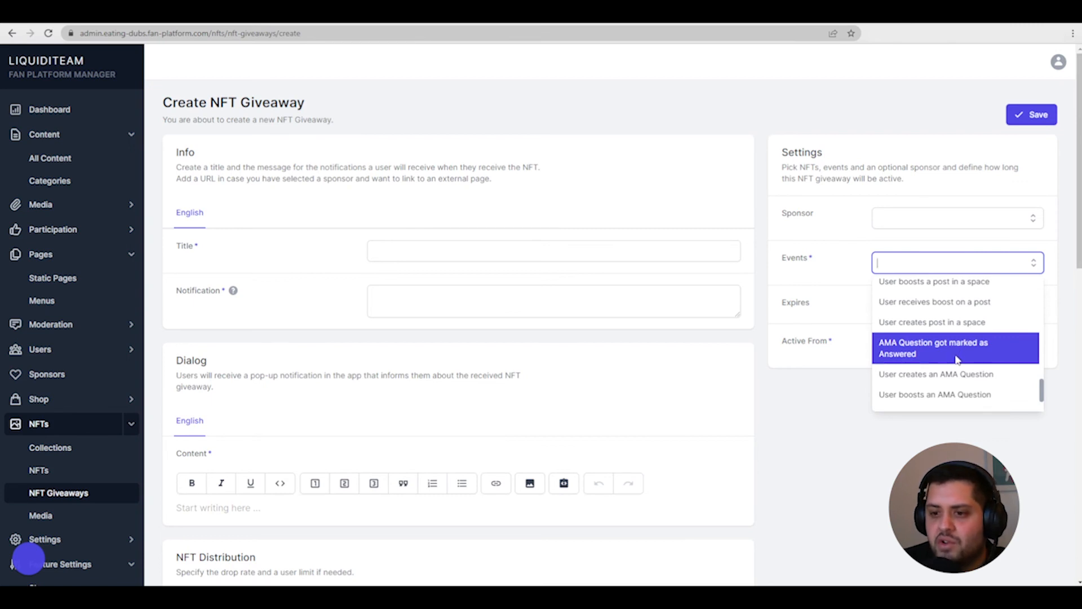
{"action": "scroll", "coordinate": [956, 360], "scroll_direction": "up", "scroll_amount": 3}
{"action": "scroll", "coordinate": [956, 360], "scroll_direction": "up", "scroll_amount": 4}
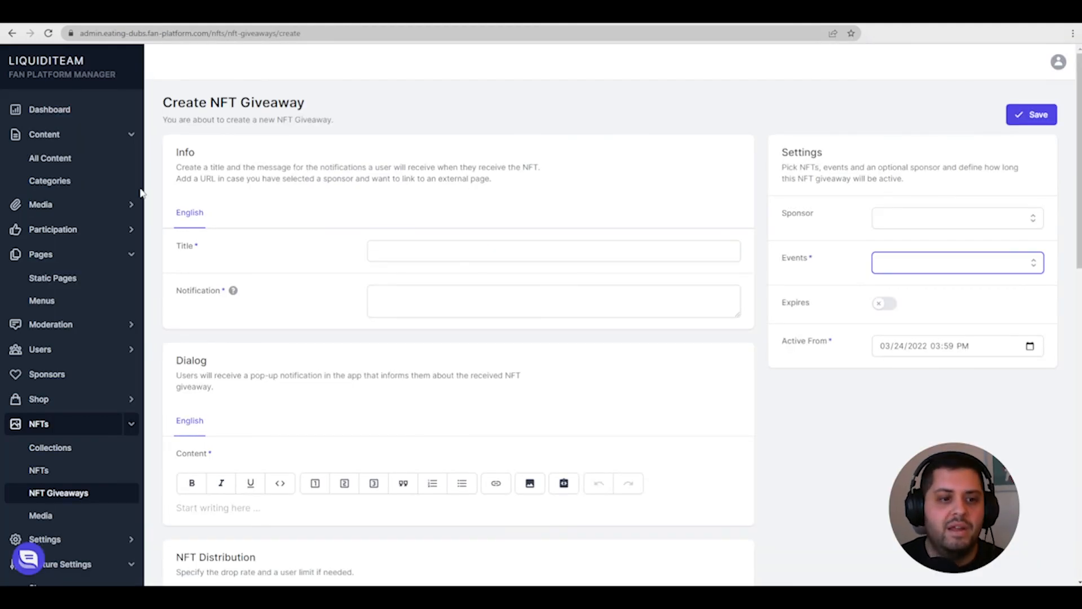
Step: Collapse the Content group in the navigation
{"action": "left_click", "coordinate": [132, 137]}
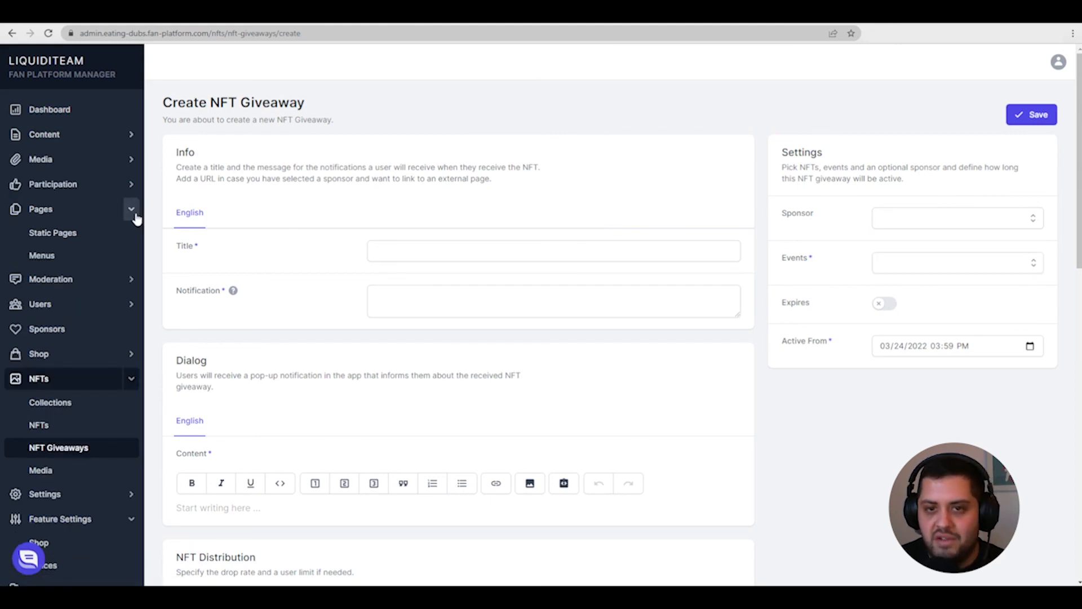